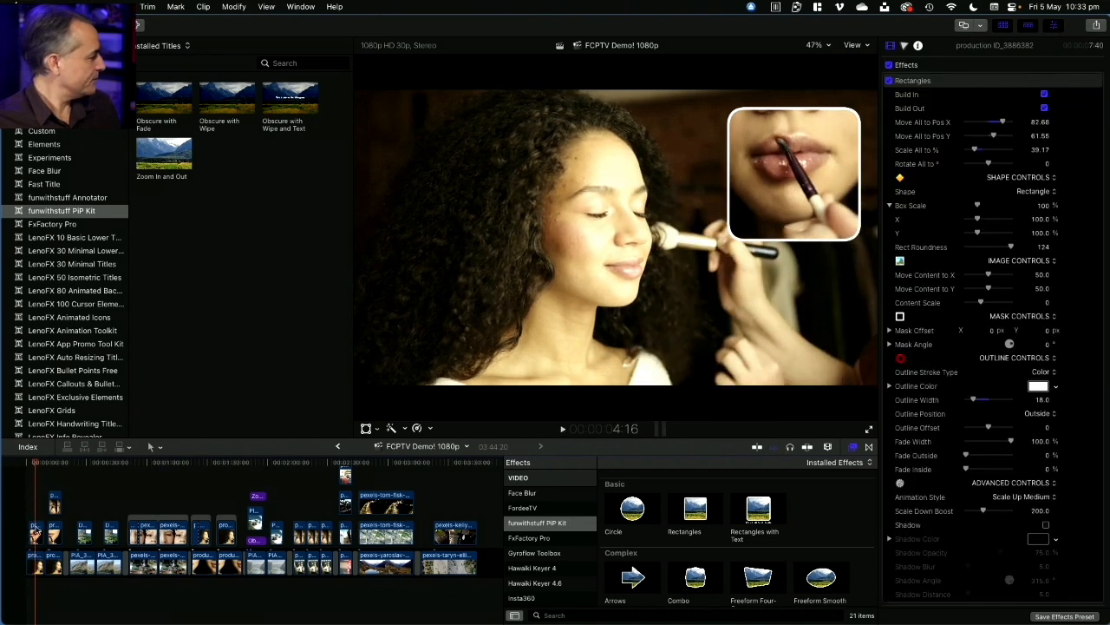
Step: Select the opening picture-in-picture overlay clip and browse the funwithstuff PiP Kit effects from the Basic to the Static group
{"action": "left_click", "coordinate": [33, 559]}
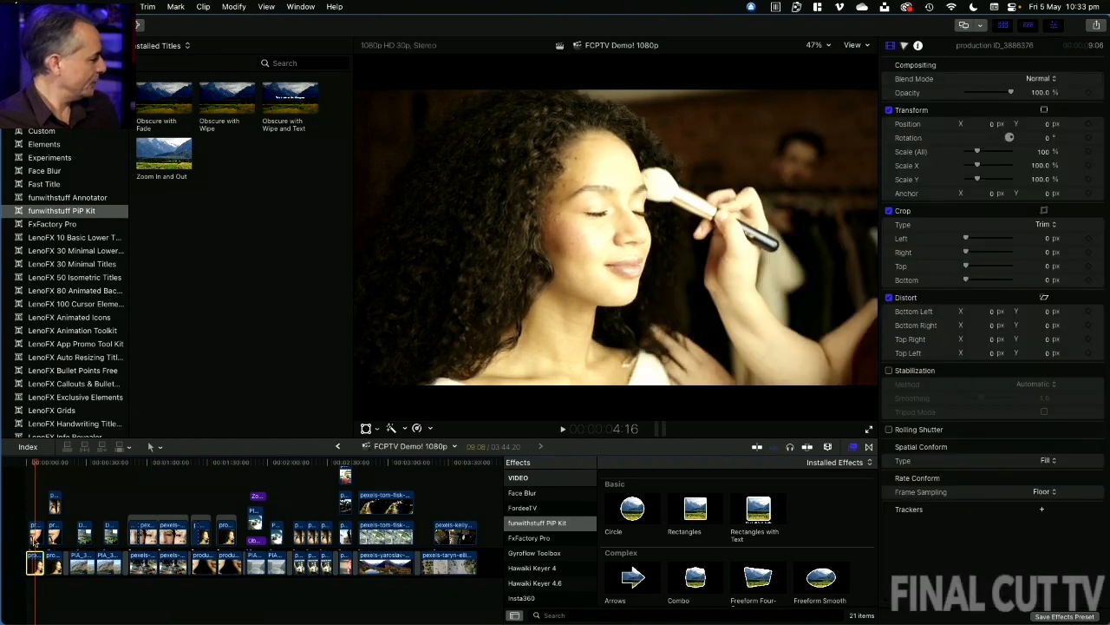
{"action": "left_click", "coordinate": [35, 532]}
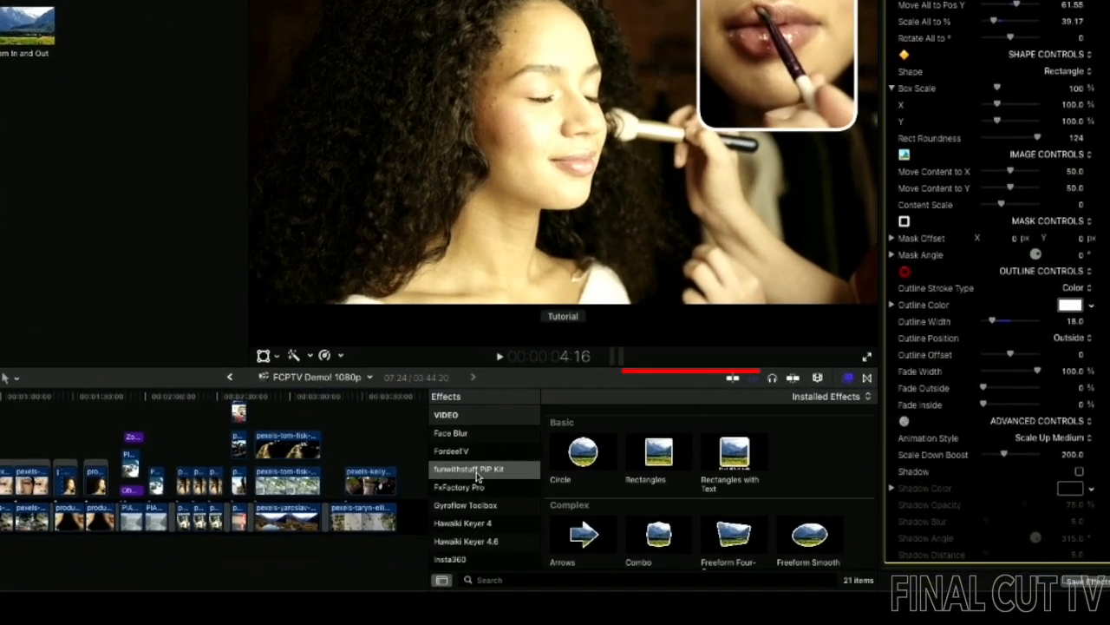
{"action": "left_click", "coordinate": [474, 473]}
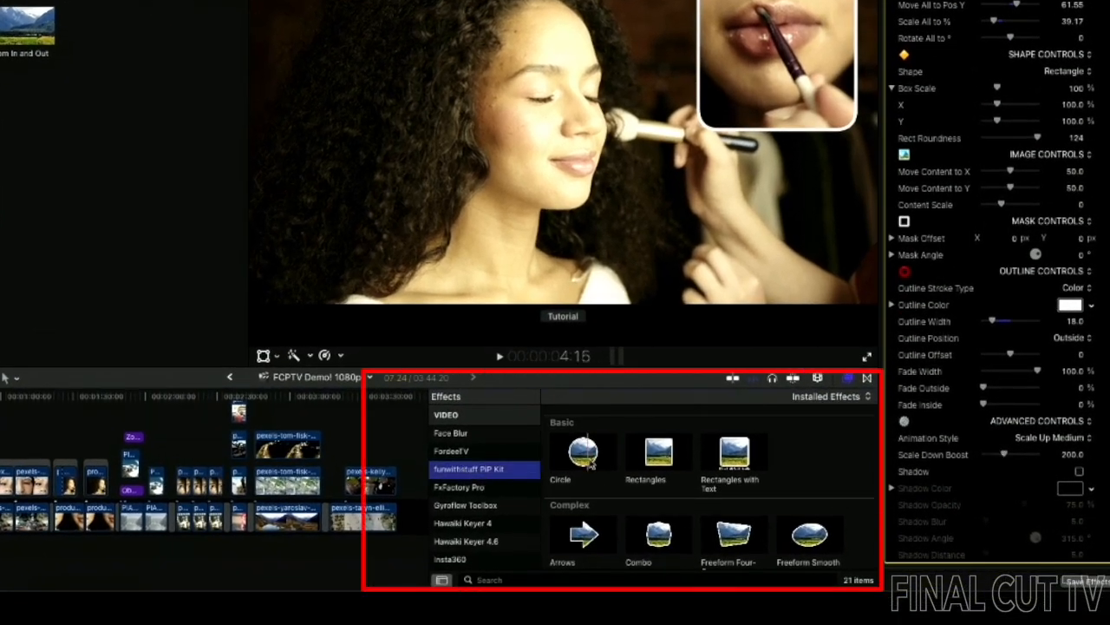
{"action": "scroll", "coordinate": [659, 464], "scroll_direction": "down", "scroll_amount": 3}
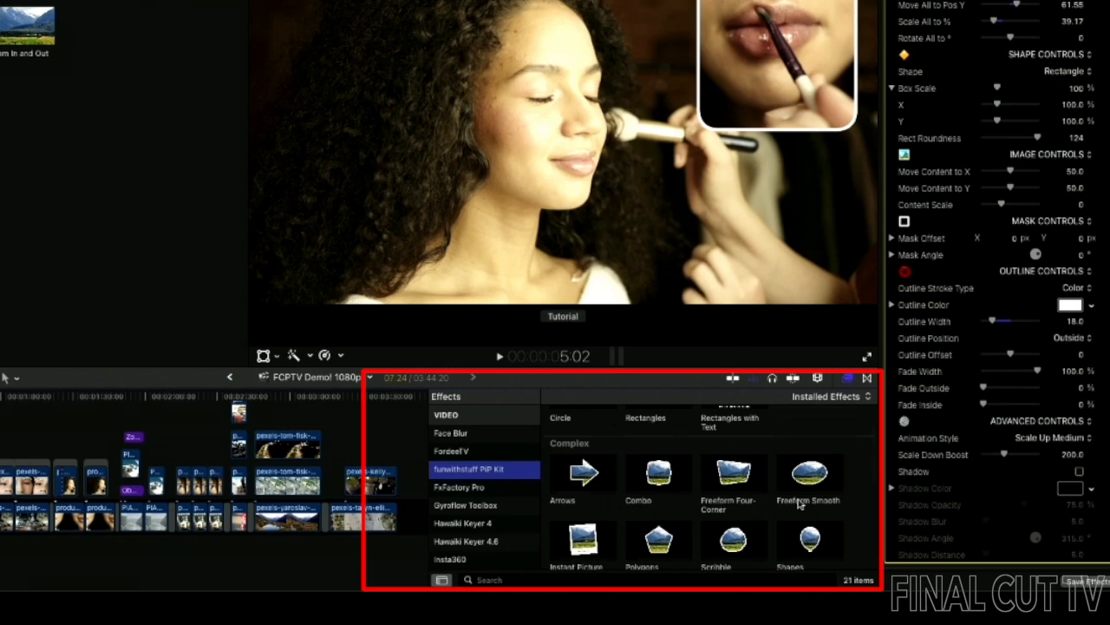
{"action": "scroll", "coordinate": [785, 505], "scroll_direction": "down", "scroll_amount": 2}
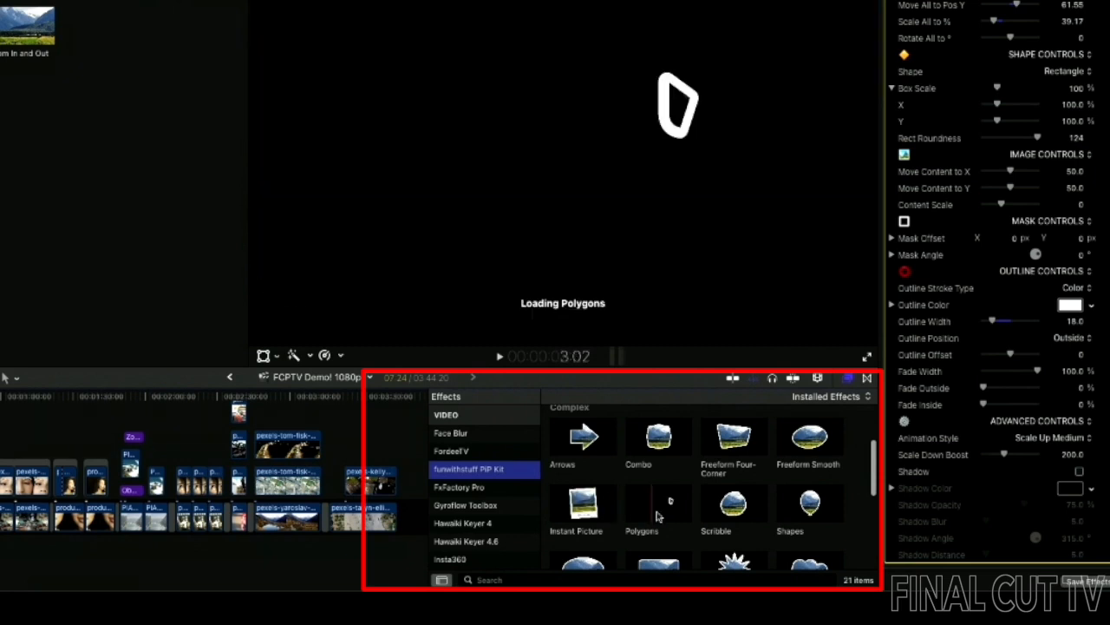
{"action": "scroll", "coordinate": [696, 533], "scroll_direction": "down", "scroll_amount": 3}
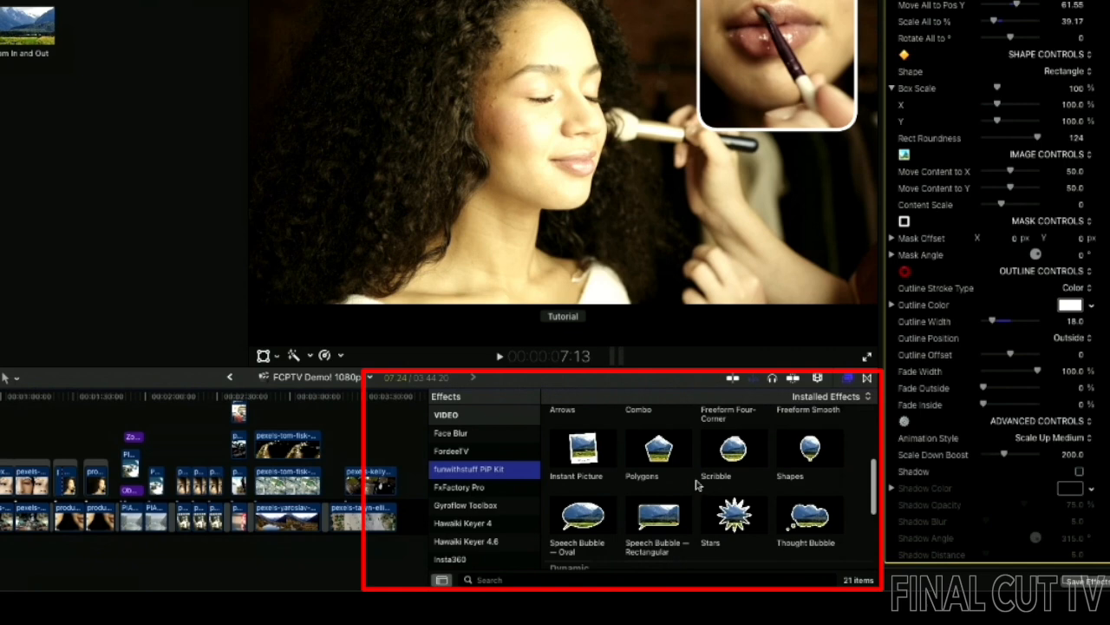
{"action": "scroll", "coordinate": [702, 483], "scroll_direction": "down", "scroll_amount": 1}
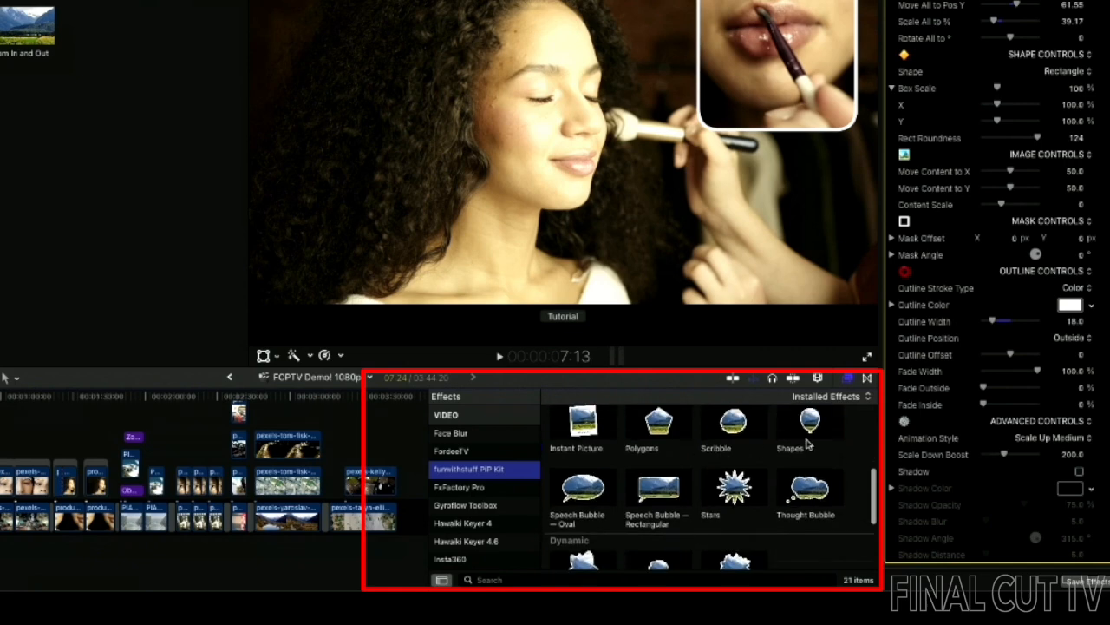
{"action": "scroll", "coordinate": [701, 525], "scroll_direction": "down", "scroll_amount": 2}
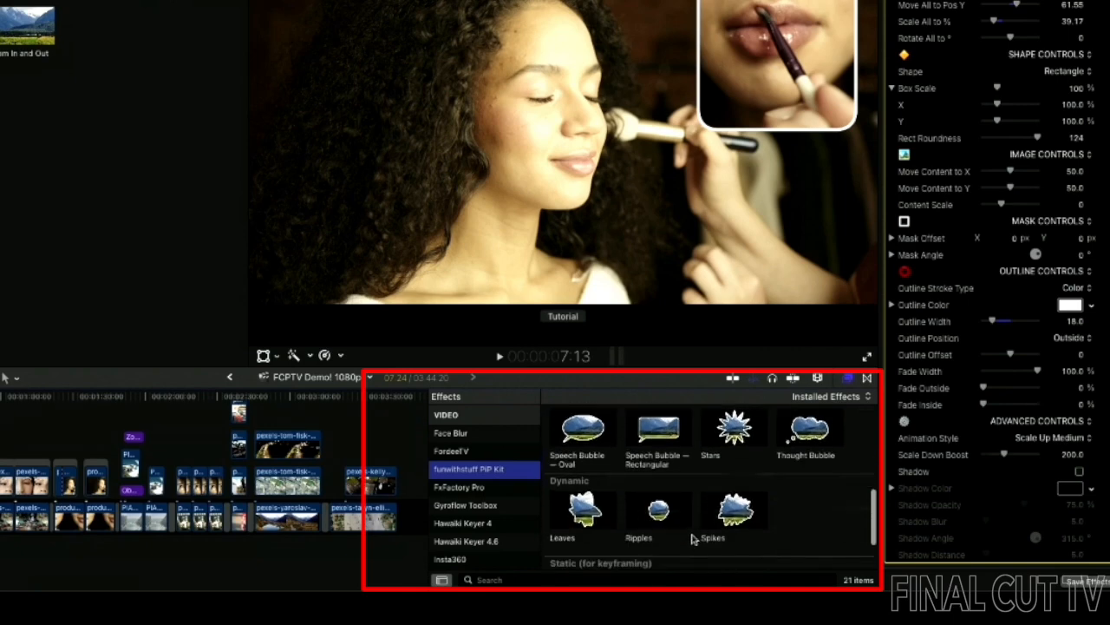
{"action": "scroll", "coordinate": [712, 538], "scroll_direction": "down", "scroll_amount": 2}
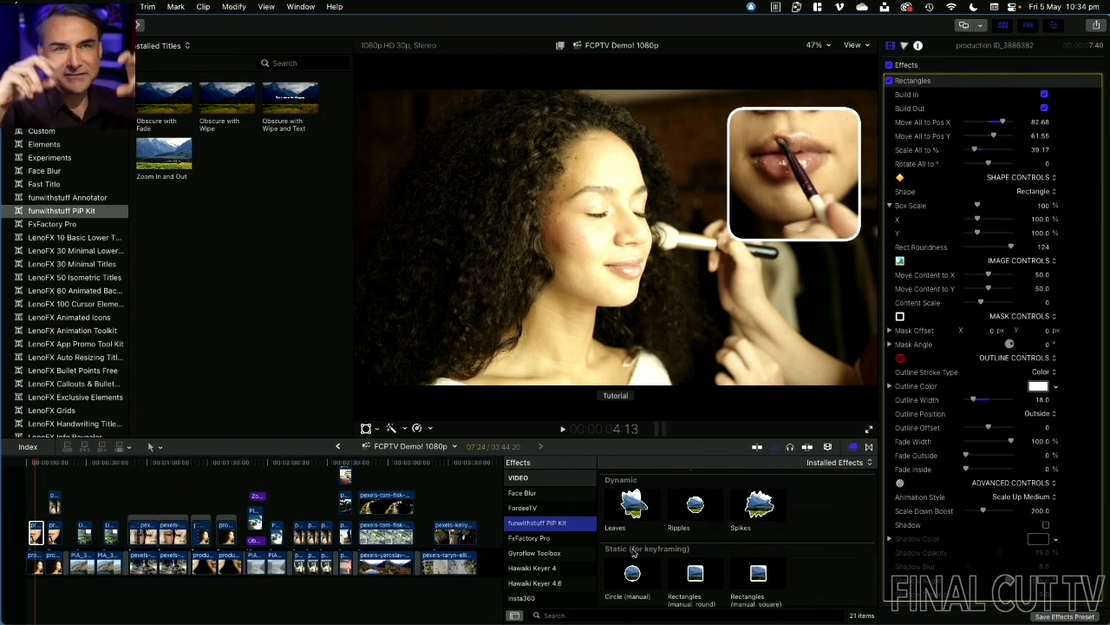
Step: Play back the circular landscape picture-in-picture example around the 25-second mark of the timeline
{"action": "left_click_drag", "start_coordinate": [81, 463], "coordinate": [99, 475]}
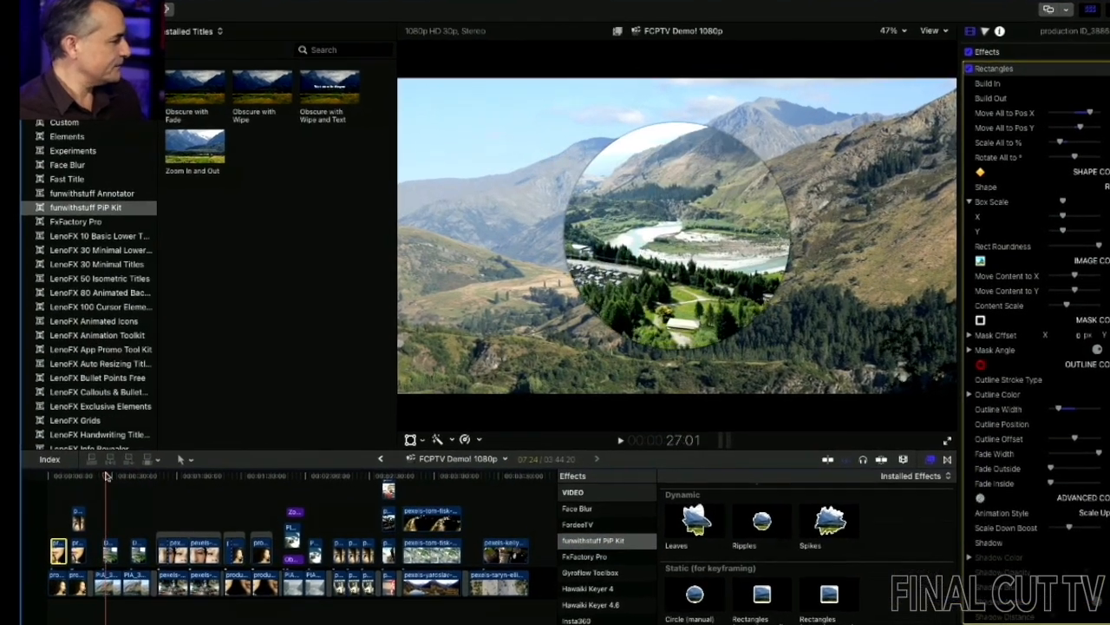
{"action": "key", "text": "space"}
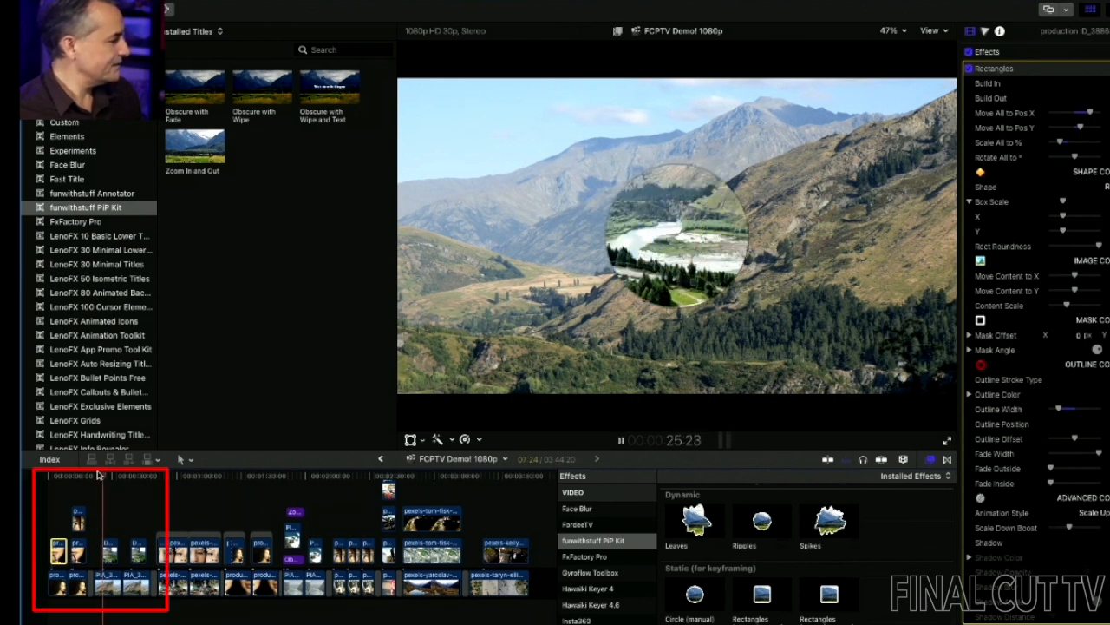
{"action": "key", "text": "space"}
Step: Toggle the circular DJI_0197 overlay and the PIA_3712 background clip beneath it off and on to compare the two layers
{"action": "left_click", "coordinate": [110, 552]}
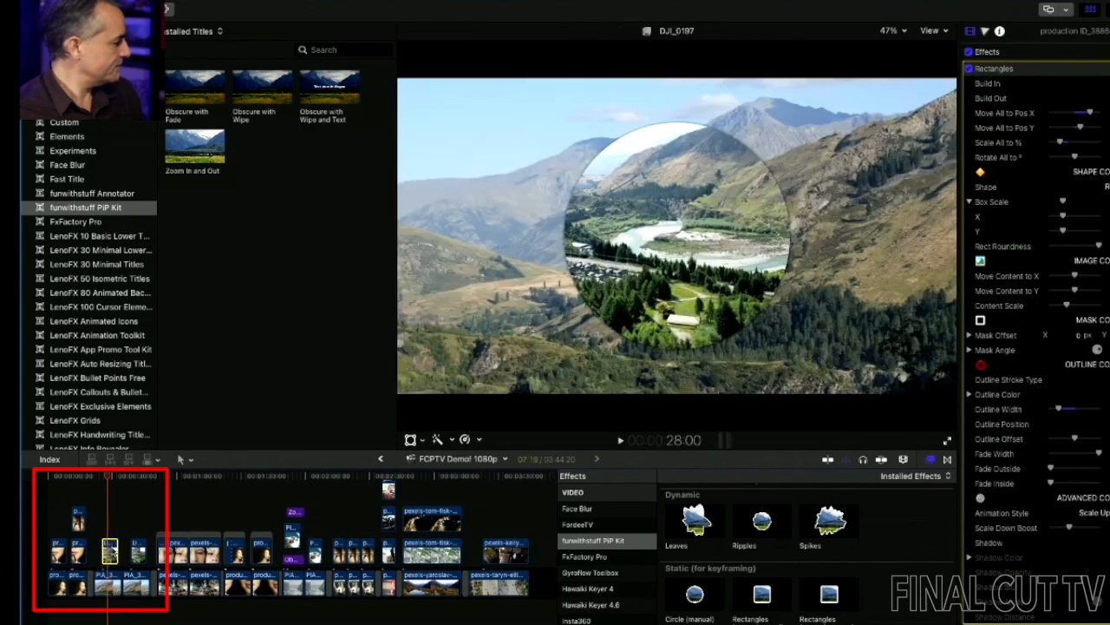
{"action": "key", "text": "v"}
{"action": "key", "text": "v"}
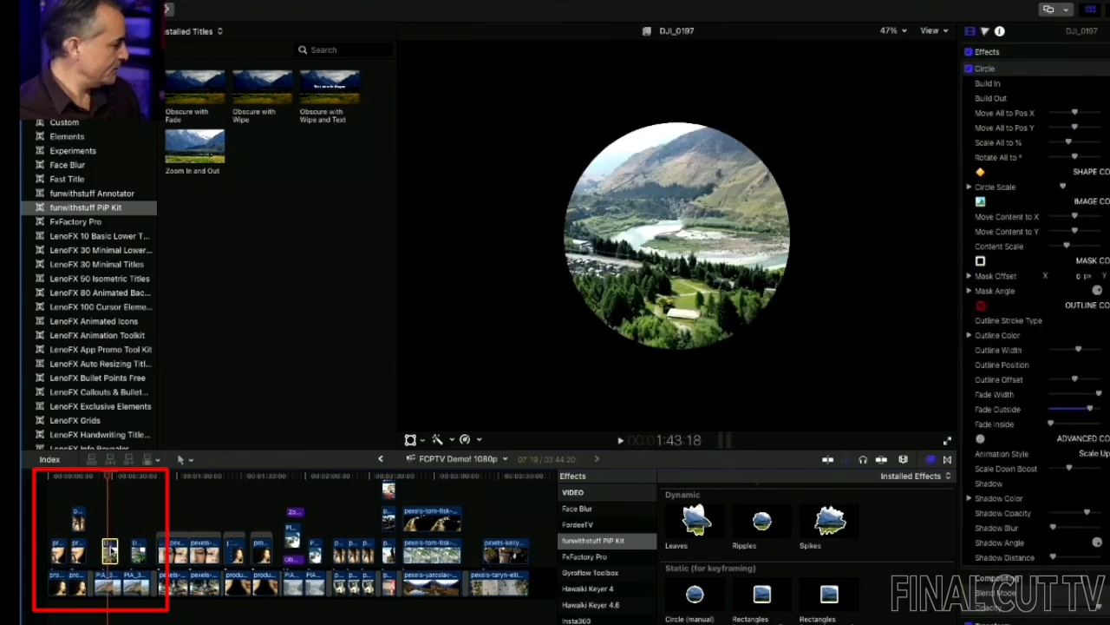
{"action": "left_click", "coordinate": [107, 583]}
{"action": "key", "text": "v"}
{"action": "key", "text": "v"}
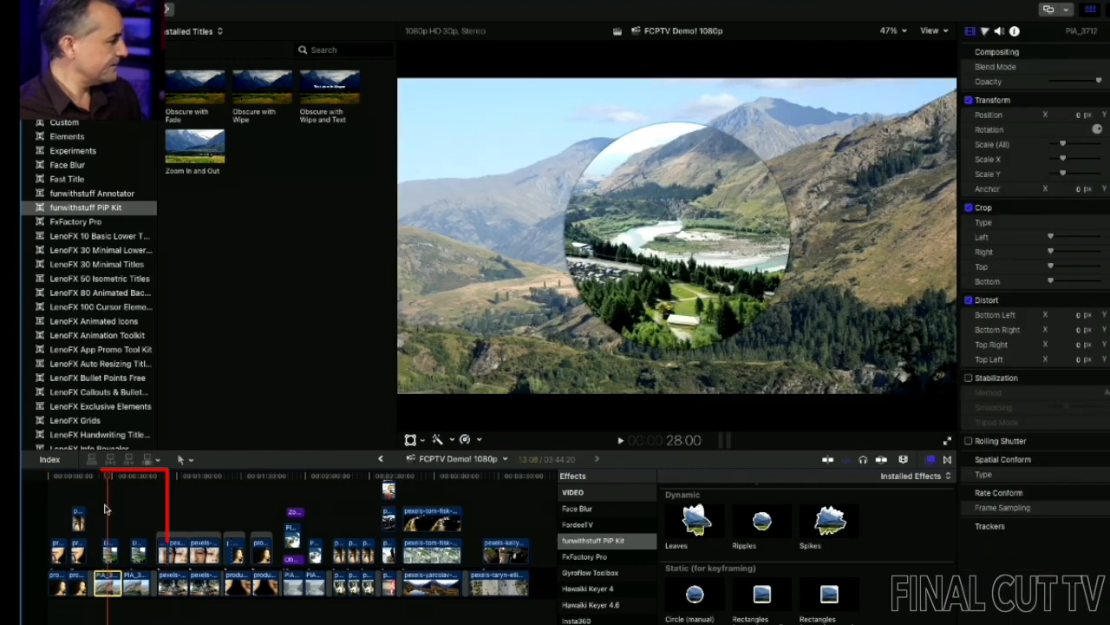
{"action": "left_click_drag", "start_coordinate": [106, 478], "coordinate": [101, 482]}
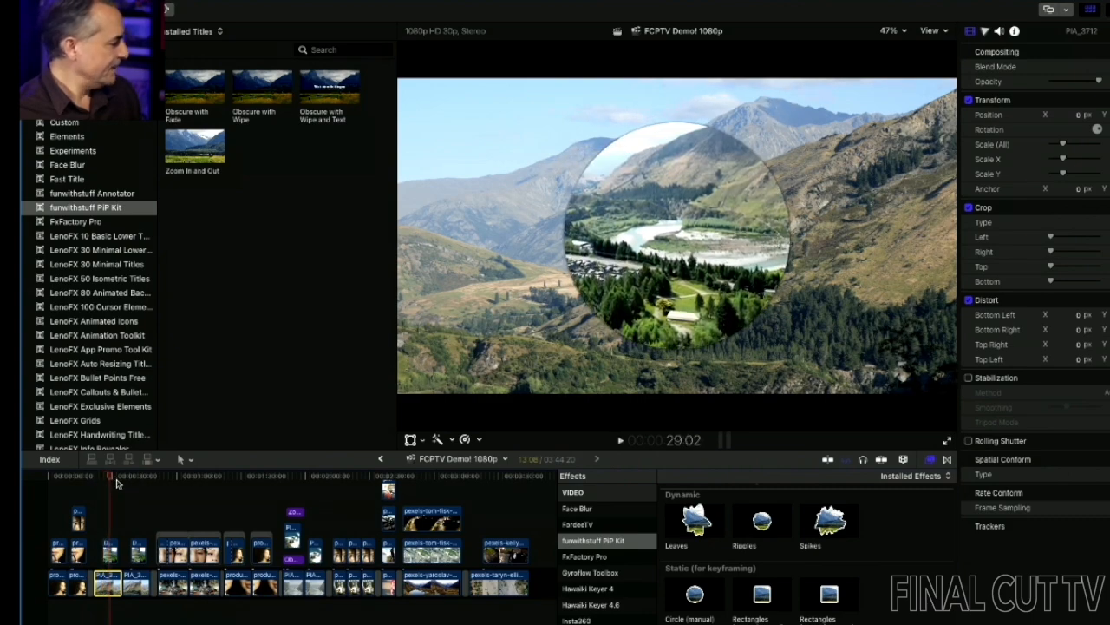
Step: Select the second DJI_0197 overlay clip, enlarge the timeline around it and place the playhead at 40:14
{"action": "left_click_drag", "start_coordinate": [131, 481], "coordinate": [127, 481]}
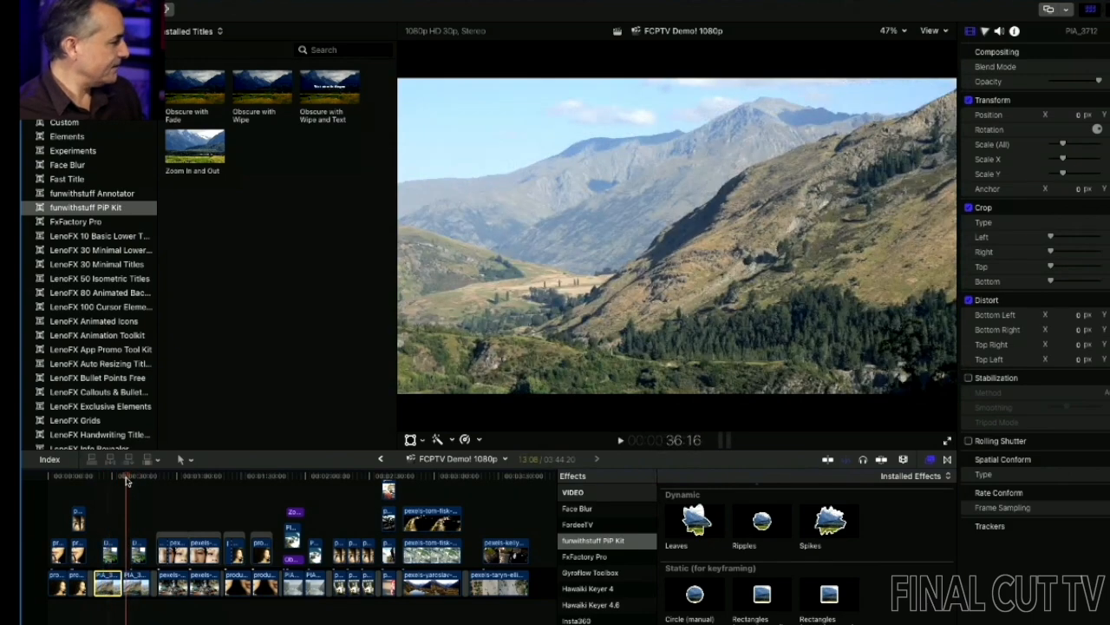
{"action": "left_click", "coordinate": [136, 555]}
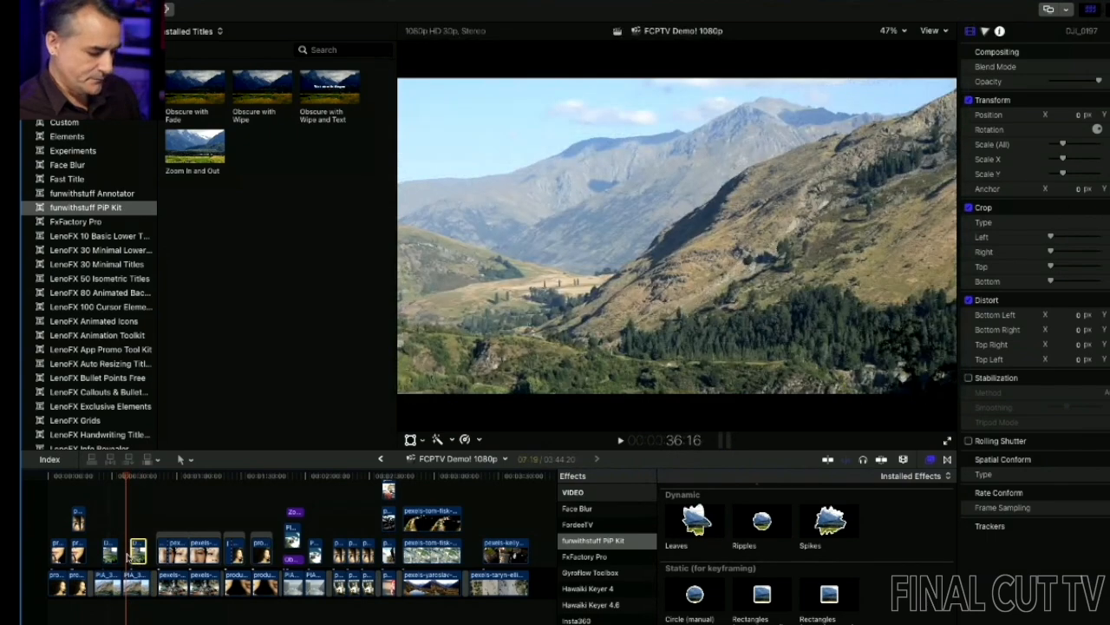
{"action": "key", "text": "super+equal"}
{"action": "key", "text": "super+equal"}
{"action": "key", "text": "super+equal"}
{"action": "left_click", "coordinate": [123, 476]}
{"action": "left_click_drag", "start_coordinate": [124, 476], "coordinate": [151, 480]}
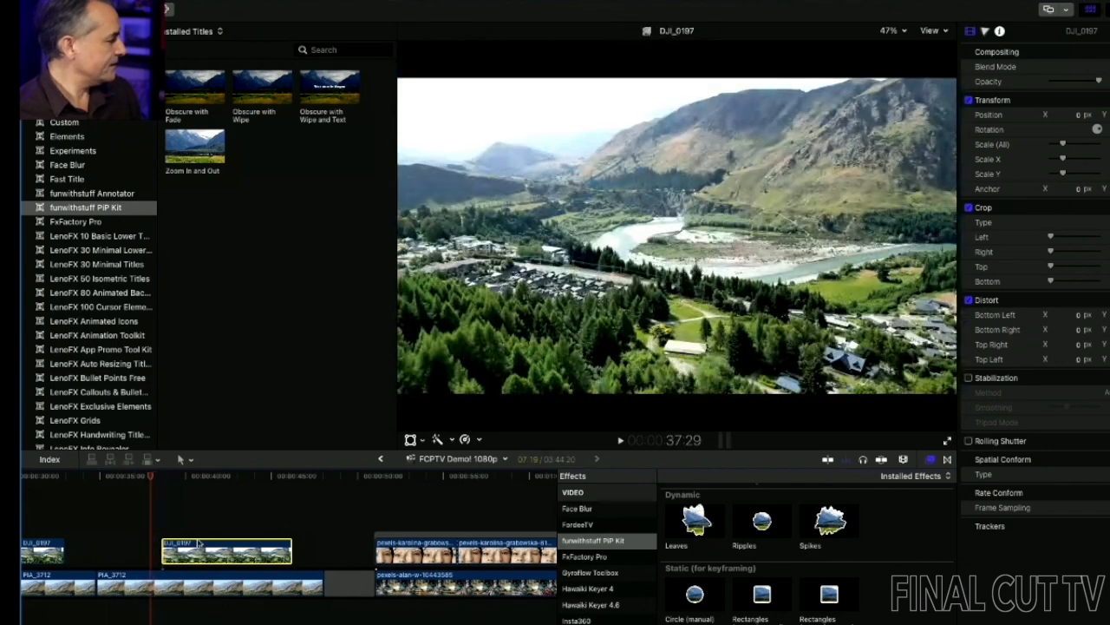
{"action": "left_click", "coordinate": [198, 475]}
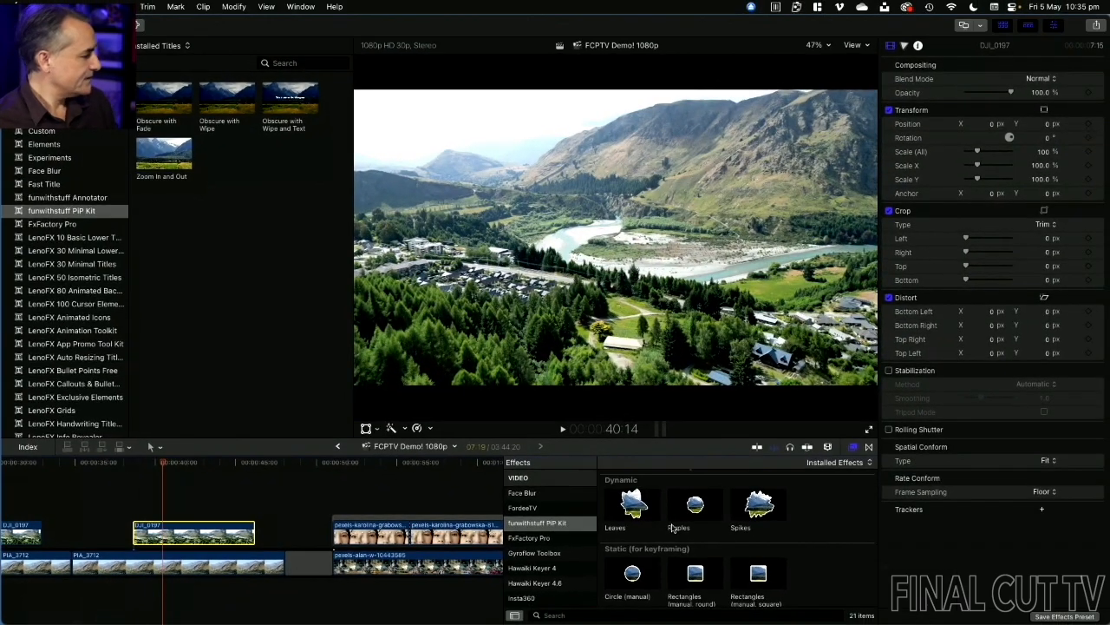
Step: Apply the Circle effect from the Basic group of the funwithstuff PiP Kit to the second DJI_0197 clip
{"action": "scroll", "coordinate": [723, 551], "scroll_direction": "up", "scroll_amount": 2}
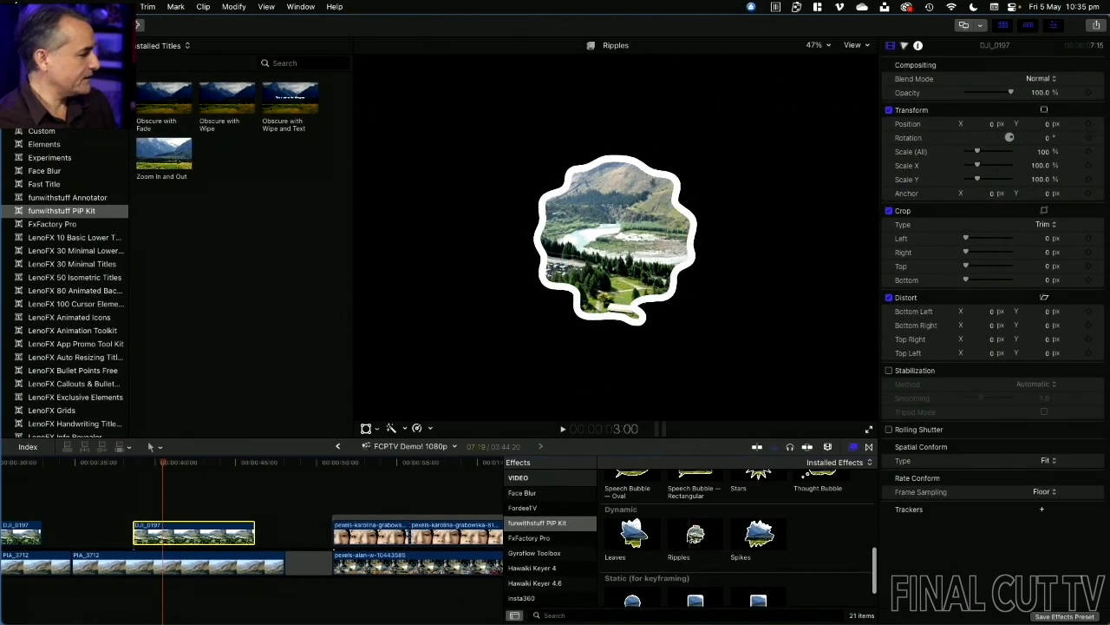
{"action": "scroll", "coordinate": [676, 531], "scroll_direction": "up", "scroll_amount": 2}
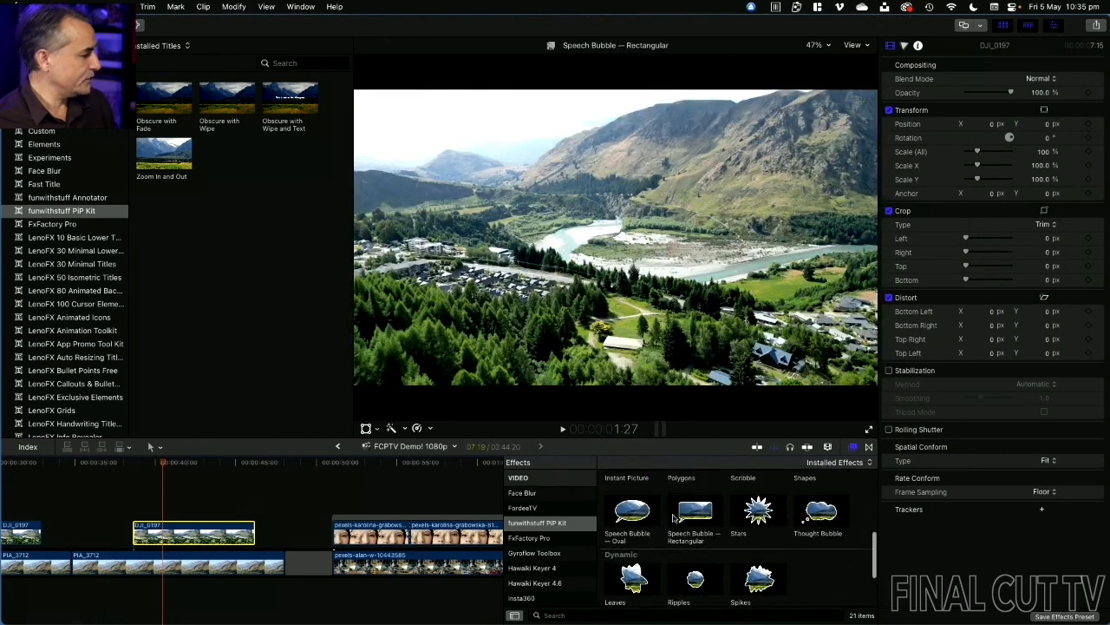
{"action": "scroll", "coordinate": [685, 517], "scroll_direction": "up", "scroll_amount": 2}
{"action": "scroll", "coordinate": [688, 516], "scroll_direction": "up", "scroll_amount": 1}
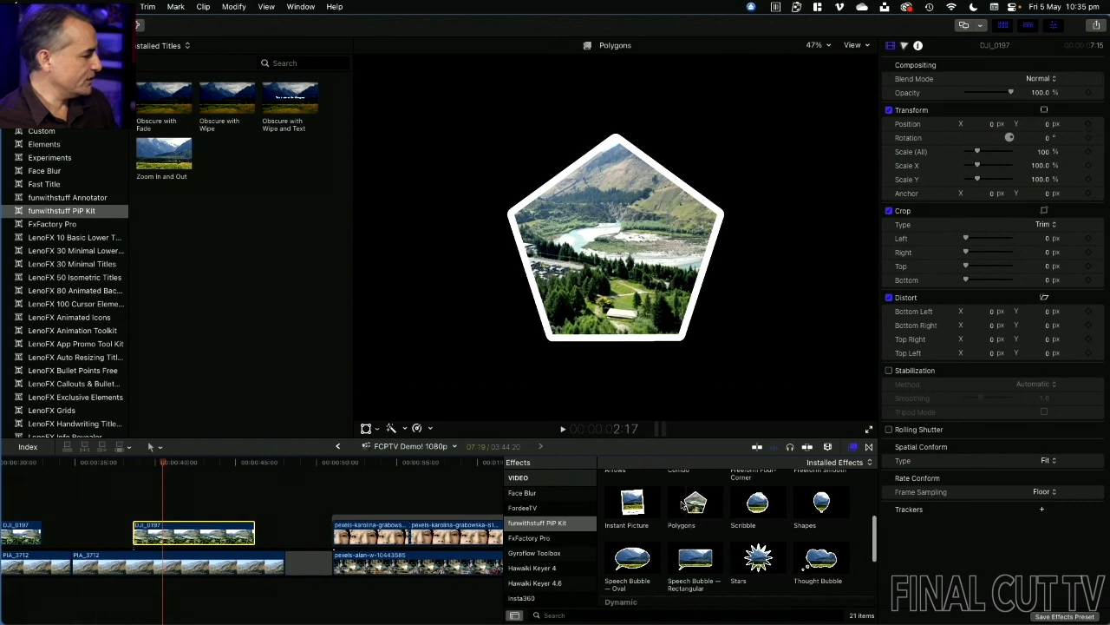
{"action": "scroll", "coordinate": [685, 507], "scroll_direction": "up", "scroll_amount": 4}
{"action": "scroll", "coordinate": [686, 506], "scroll_direction": "up", "scroll_amount": 2}
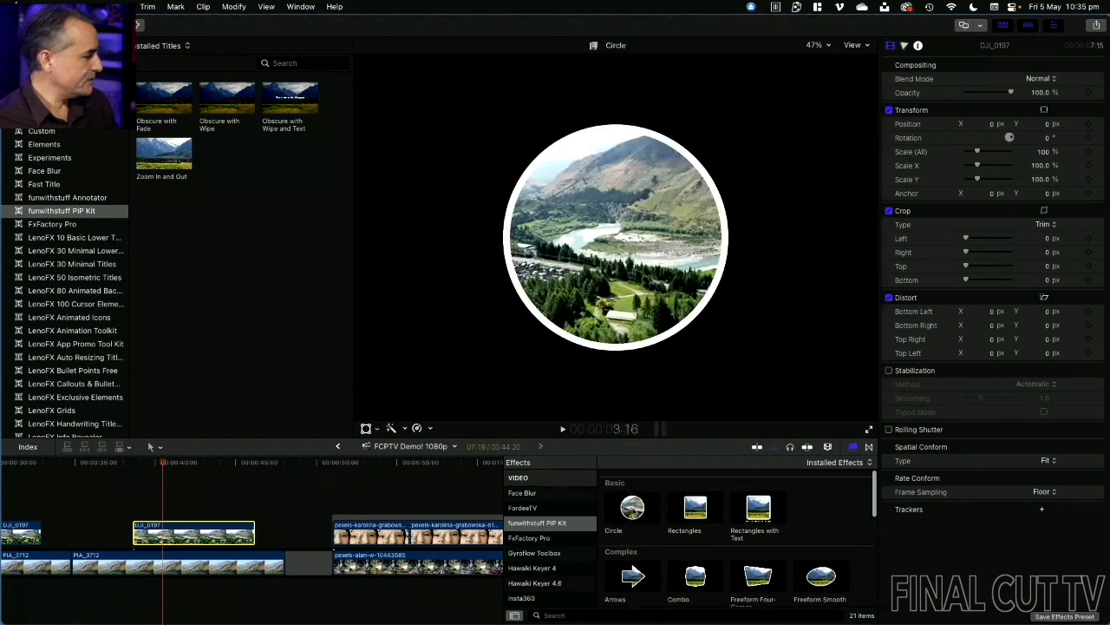
{"action": "left_click_drag", "start_coordinate": [633, 509], "coordinate": [203, 540]}
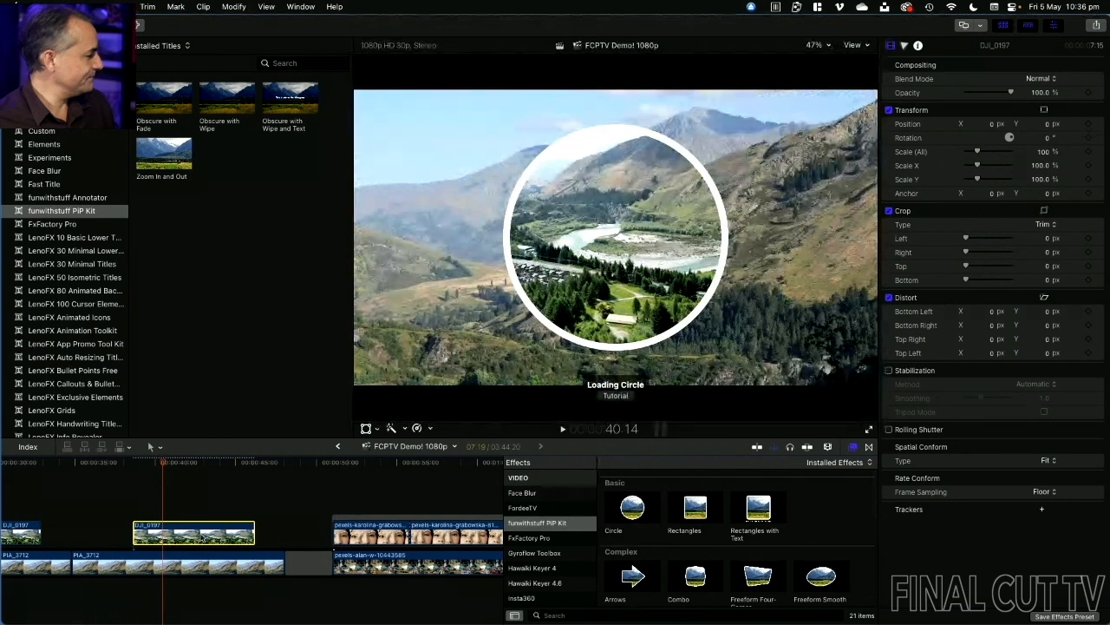
Step: Play back the Circle effect's opening animation from the start of the second DJI_0197 clip
{"action": "left_click_drag", "start_coordinate": [139, 464], "coordinate": [132, 465]}
{"action": "key", "text": "space"}
{"action": "key", "text": "space"}
Step: Set the Circle effect's Animation Style to Scale Up Fast and preview the build-in
{"action": "left_click", "coordinate": [1023, 443]}
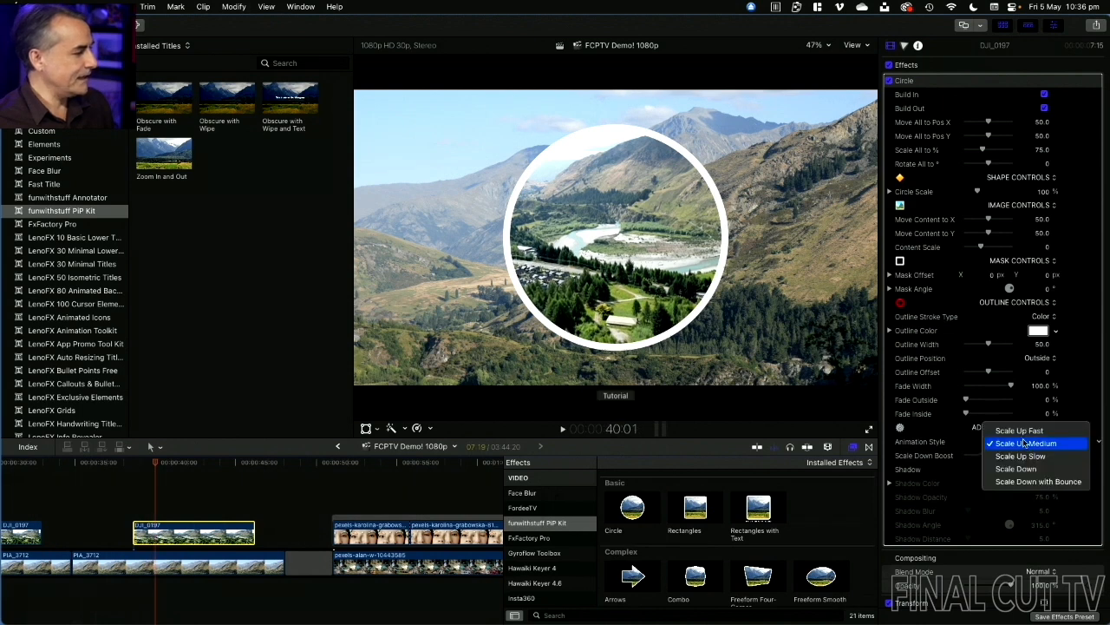
{"action": "left_click", "coordinate": [1028, 432]}
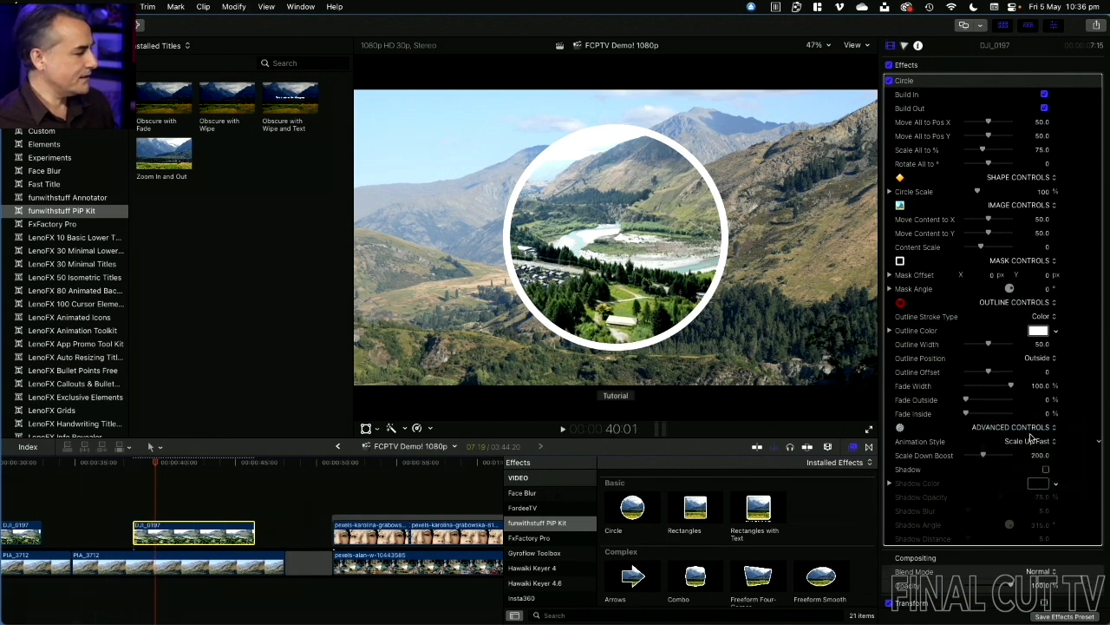
{"action": "key", "text": "space"}
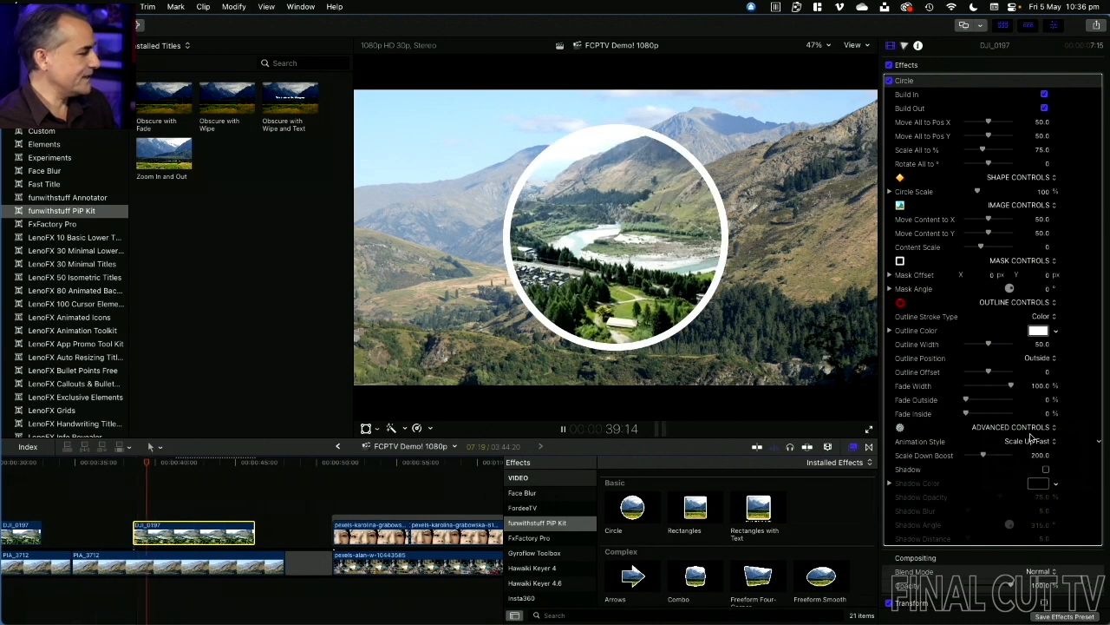
{"action": "key", "text": "space"}
Step: Set the Circle effect's Animation Style to Scale Up Slow and preview the build-in
{"action": "left_click", "coordinate": [1029, 441]}
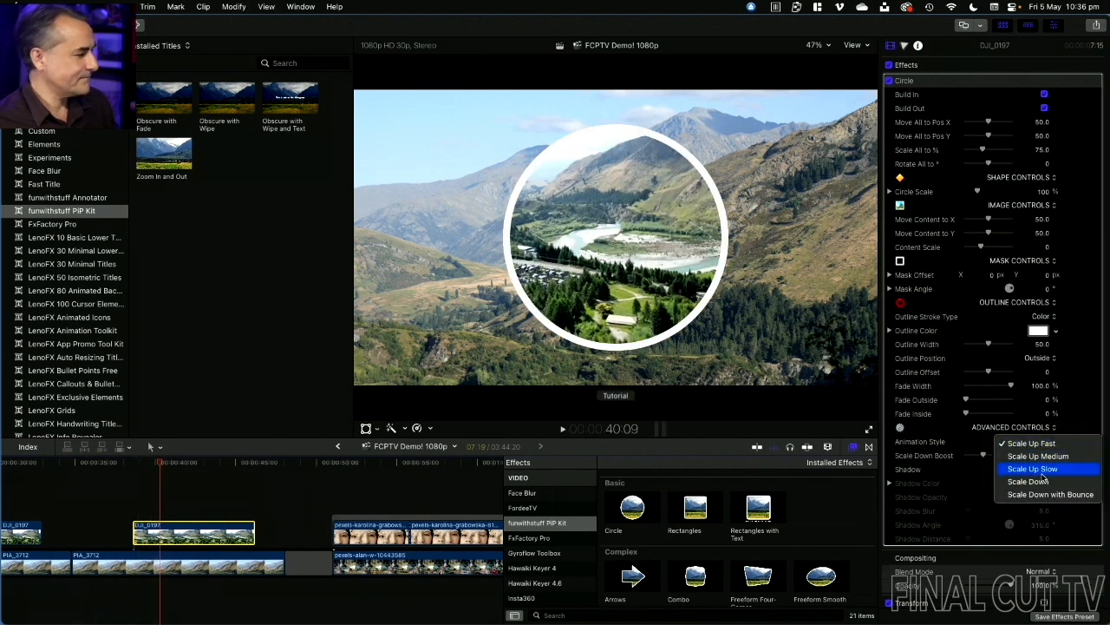
{"action": "left_click", "coordinate": [1042, 474]}
{"action": "key", "text": "/"}
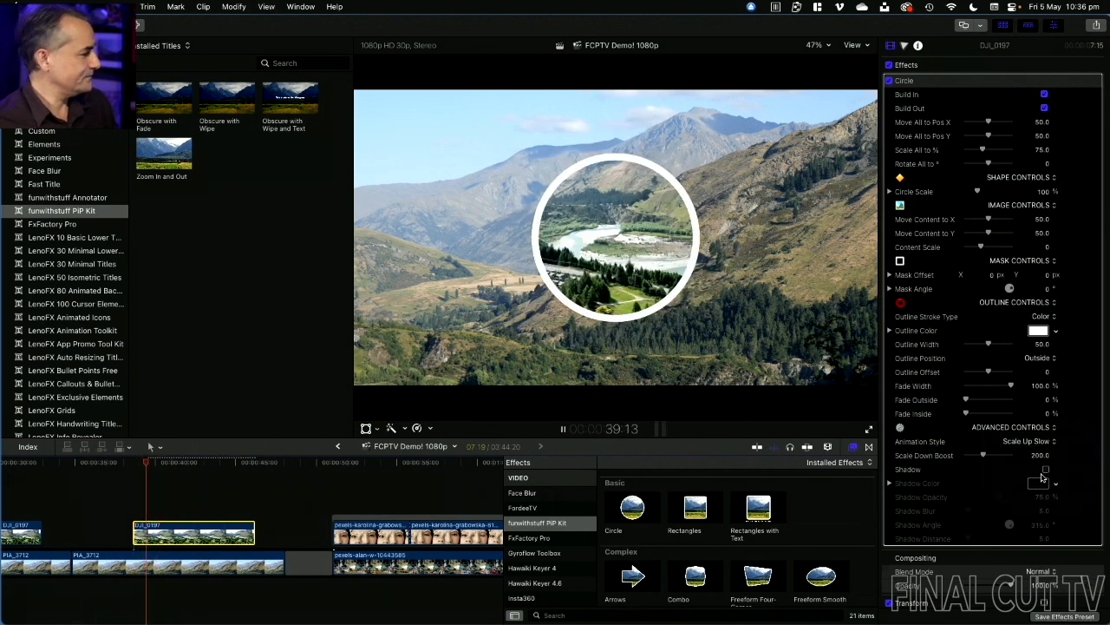
{"action": "key", "text": "space"}
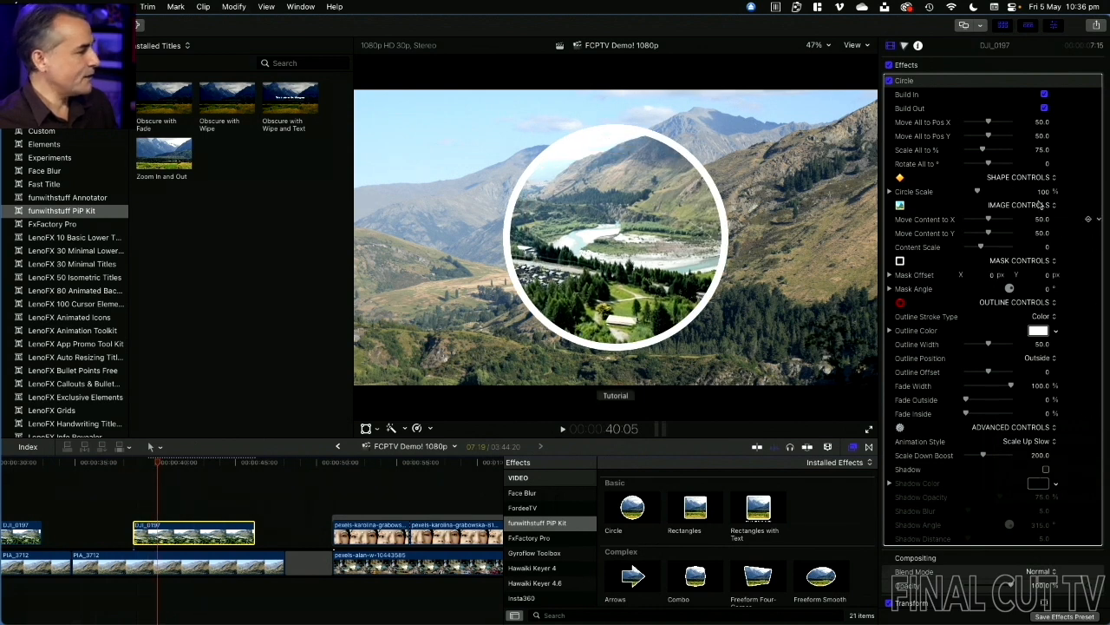
Step: Set the Circle effect's overall position to X 17.37 and Y 61.4, its scale to 36.43% and its rotation to -3.66°
{"action": "mouse_move", "coordinate": [989, 127]}
{"action": "left_mouse_down"}
{"action": "mouse_move", "coordinate": [972, 127]}
{"action": "mouse_move", "coordinate": [996, 127]}
{"action": "mouse_move", "coordinate": [976, 127]}
{"action": "mouse_move", "coordinate": [977, 152]}
{"action": "mouse_move", "coordinate": [994, 137]}
{"action": "mouse_move", "coordinate": [974, 122]}
{"action": "left_mouse_up"}
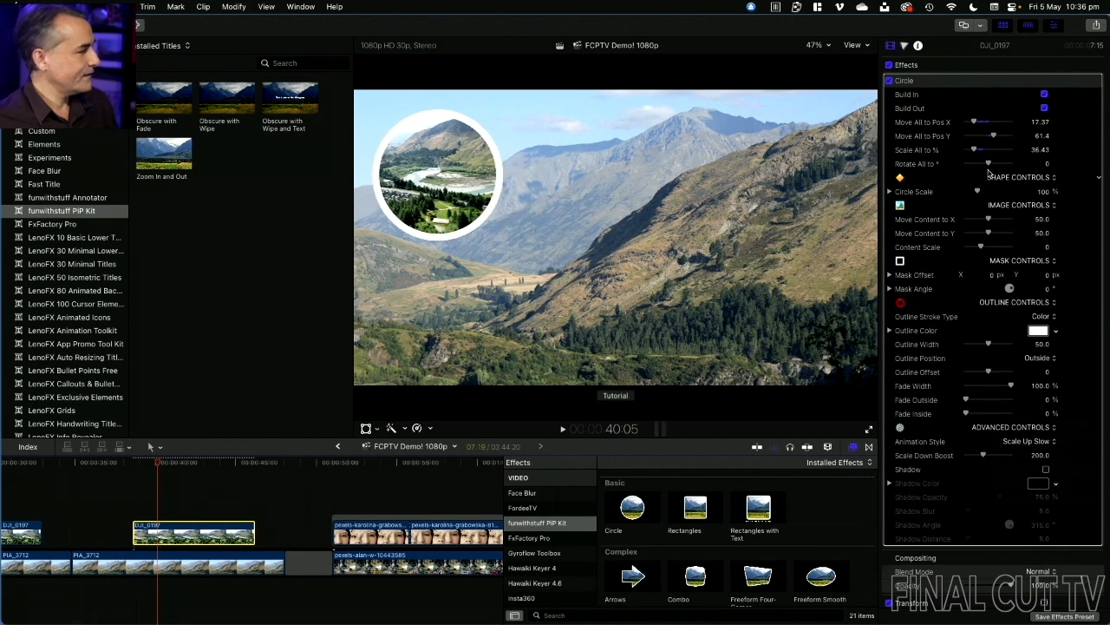
{"action": "left_click_drag", "start_coordinate": [989, 164], "coordinate": [985, 164]}
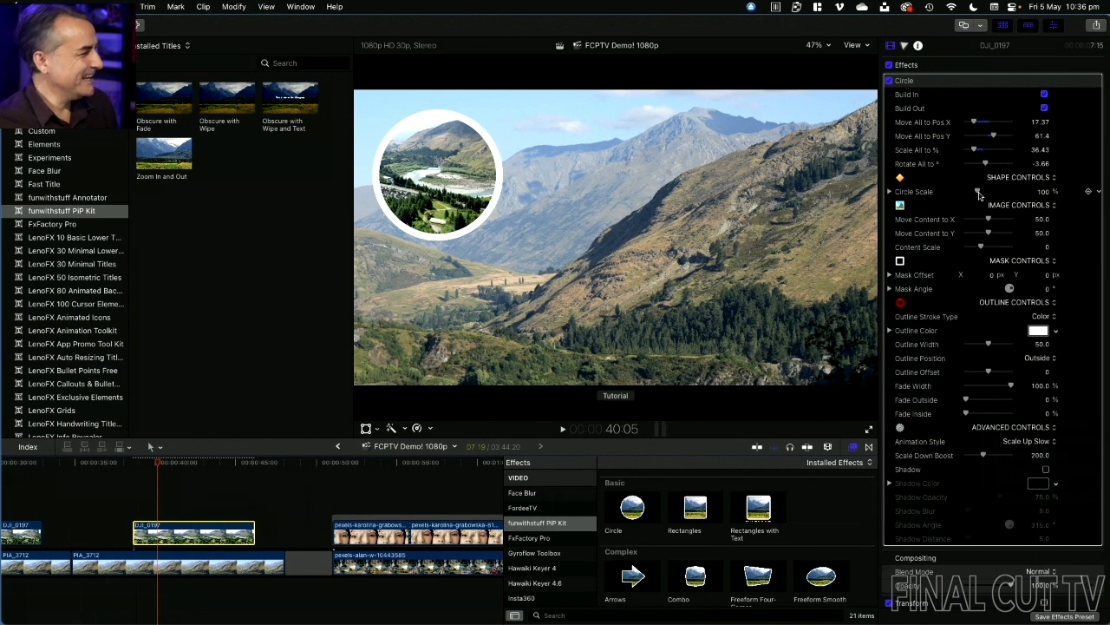
Step: Set Circle Scale to X 101.46% and Y 82.73%, and the image's Content Scale to 27.69 with Move Content to X at 38.3
{"action": "left_click", "coordinate": [889, 190]}
{"action": "mouse_move", "coordinate": [978, 209]}
{"action": "left_mouse_down"}
{"action": "mouse_move", "coordinate": [1006, 206]}
{"action": "mouse_move", "coordinate": [968, 207]}
{"action": "mouse_move", "coordinate": [998, 220]}
{"action": "mouse_move", "coordinate": [961, 219]}
{"action": "mouse_move", "coordinate": [985, 217]}
{"action": "left_mouse_up"}
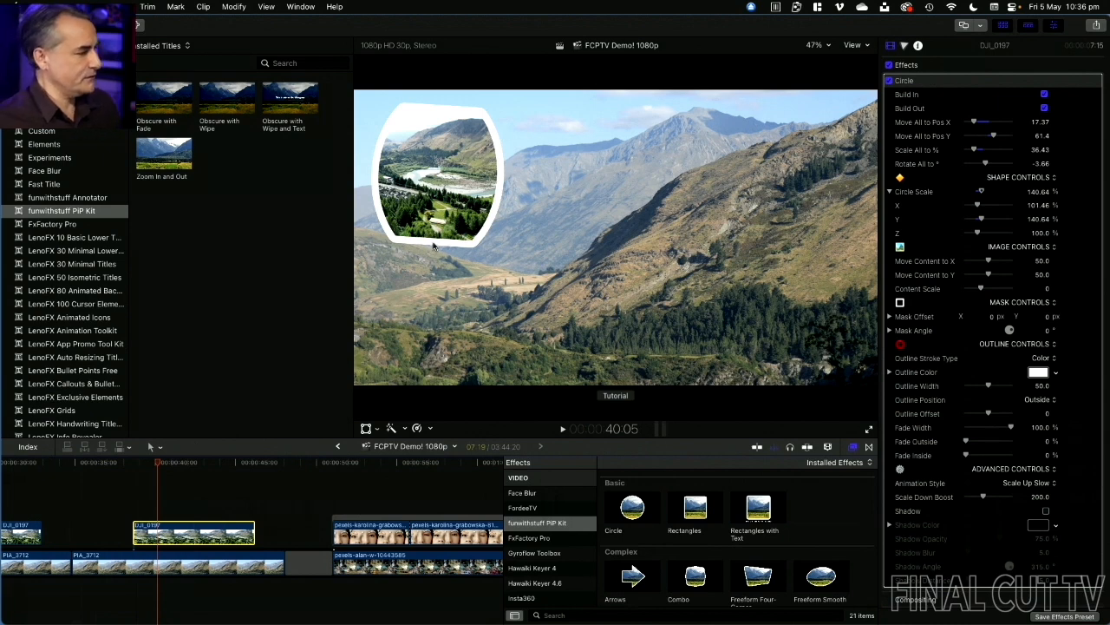
{"action": "left_click_drag", "start_coordinate": [982, 220], "coordinate": [977, 234]}
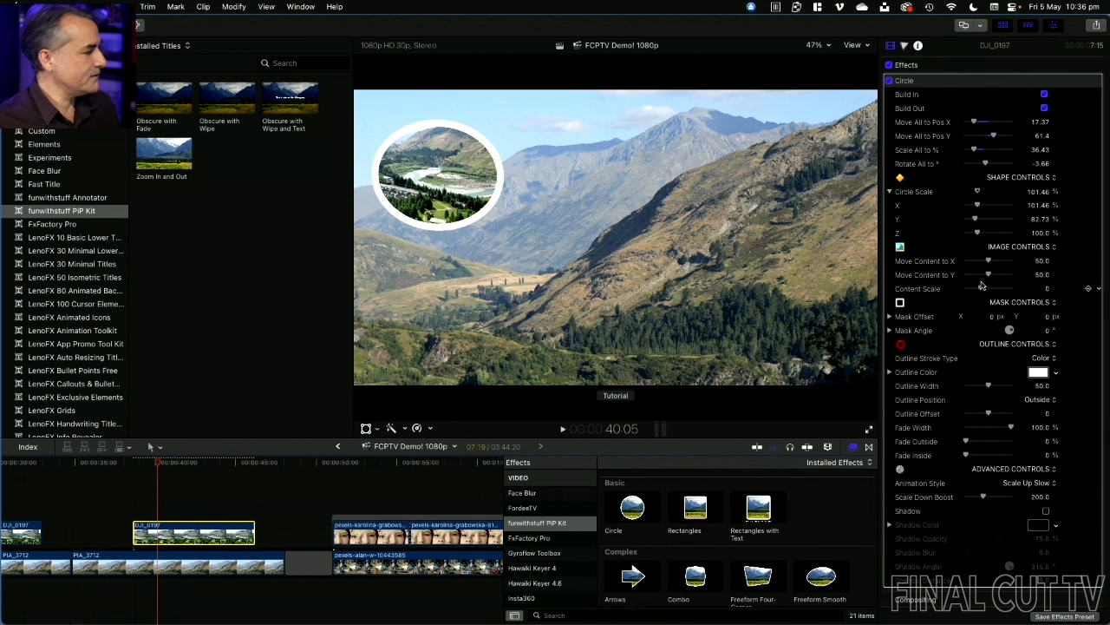
{"action": "left_click_drag", "start_coordinate": [982, 288], "coordinate": [982, 262]}
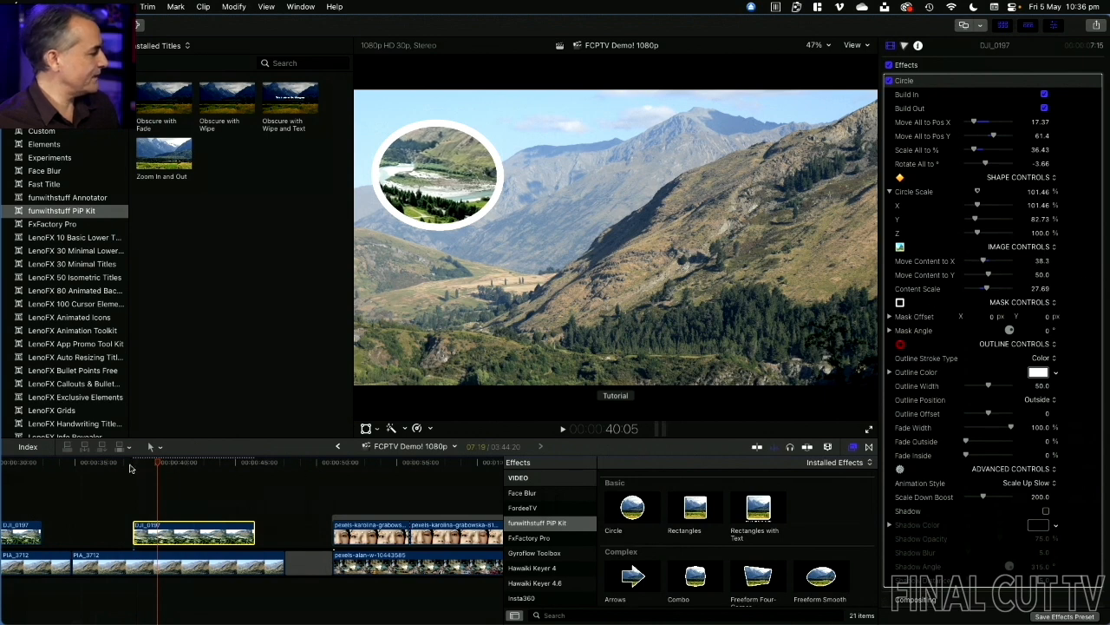
Step: Play the start of the DJI_0197 clip to check the reshaped circle's build-in
{"action": "left_click", "coordinate": [133, 463]}
{"action": "key", "text": "space"}
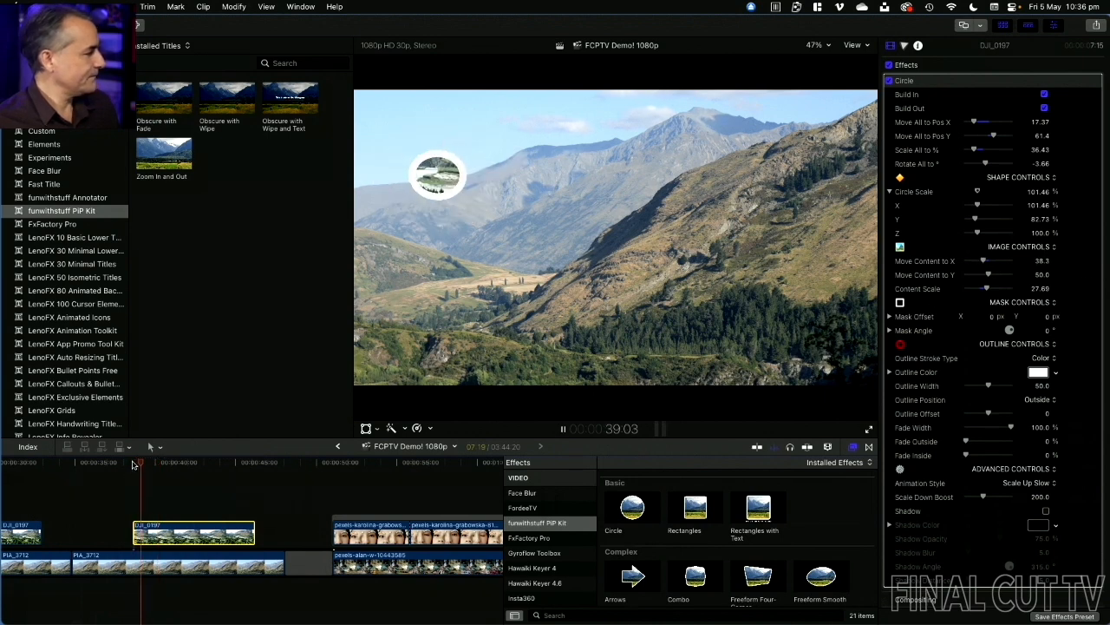
{"action": "key", "text": "space"}
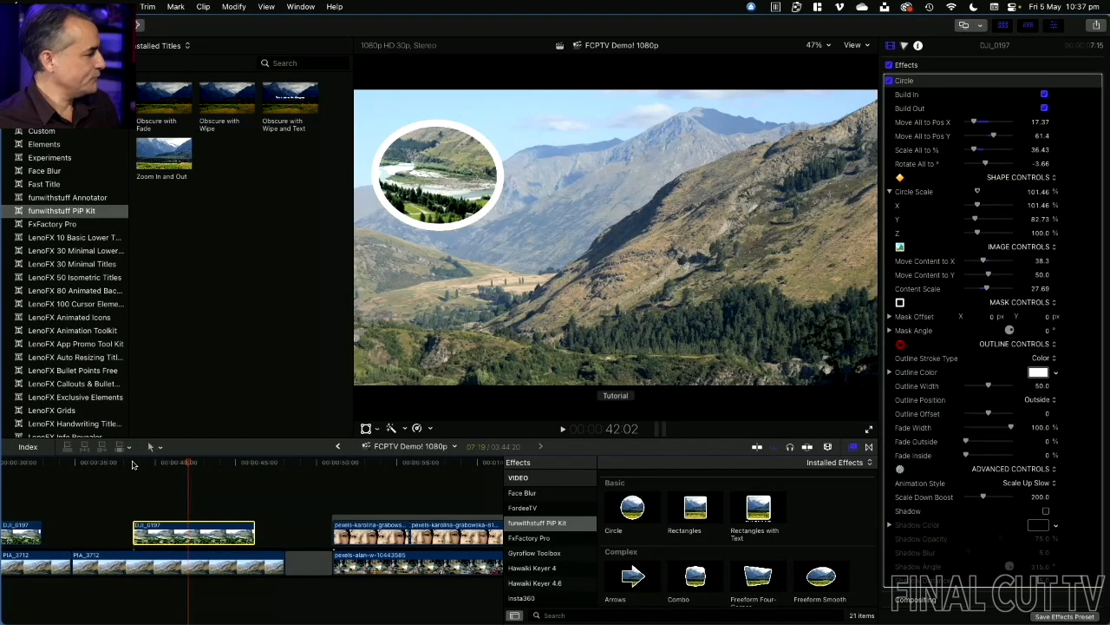
Step: Set the circle's Outline Width to 21 and its Outline Color to light green
{"action": "left_click_drag", "start_coordinate": [977, 384], "coordinate": [975, 385]}
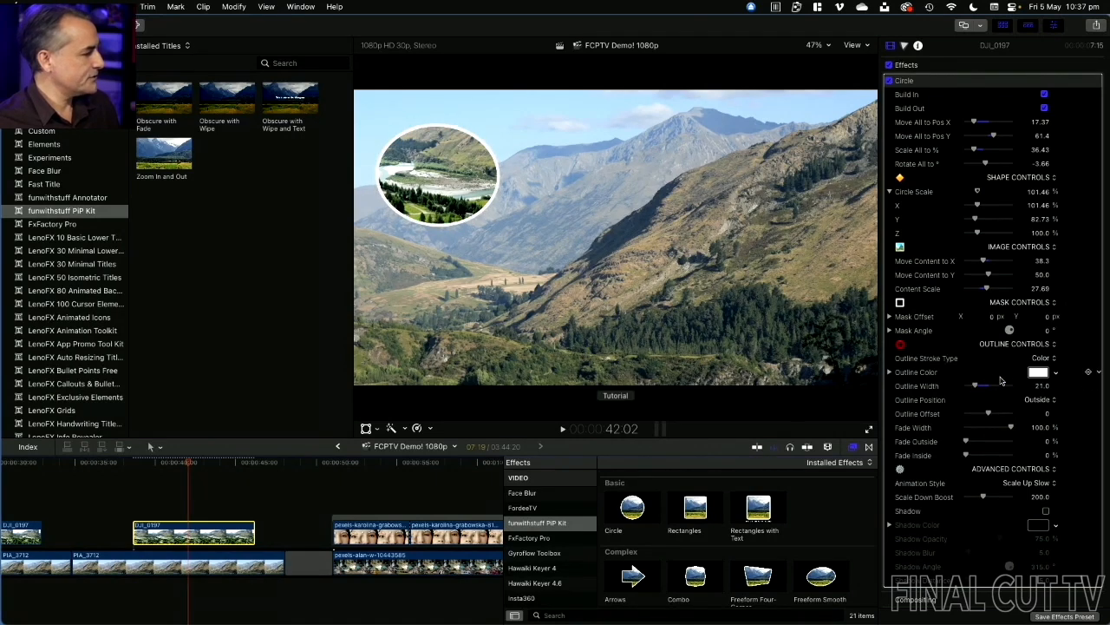
{"action": "left_click", "coordinate": [1056, 373]}
{"action": "left_click", "coordinate": [1028, 339]}
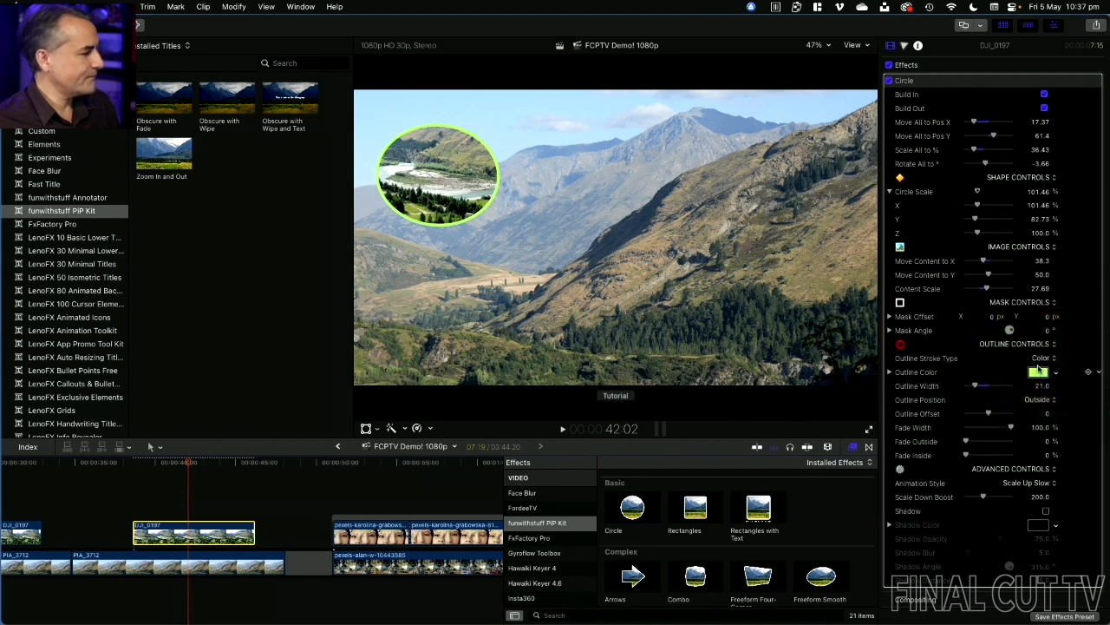
Step: Set the circle's Outline Stroke Type to Outline Gradient and its Outline Width to 58
{"action": "left_click", "coordinate": [1041, 358]}
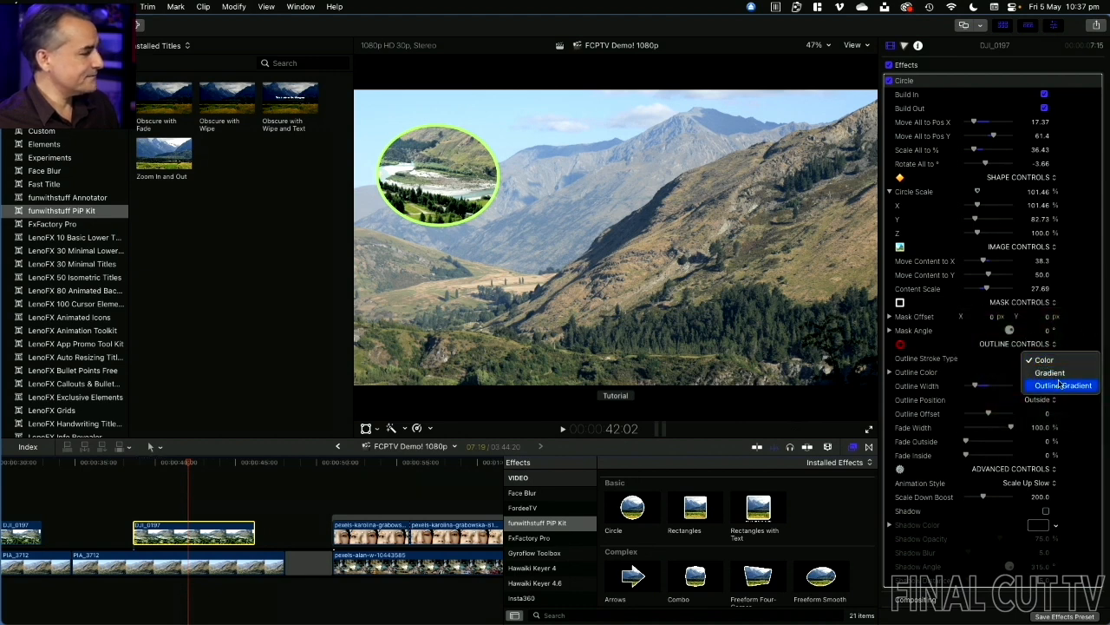
{"action": "left_click", "coordinate": [1060, 385]}
{"action": "left_click_drag", "start_coordinate": [983, 375], "coordinate": [1002, 371]}
Step: Colour the outline gradient from yellow to pink with the yellow stop nearer the start, and set Fade Outside to 31.95%
{"action": "left_click", "coordinate": [940, 510]}
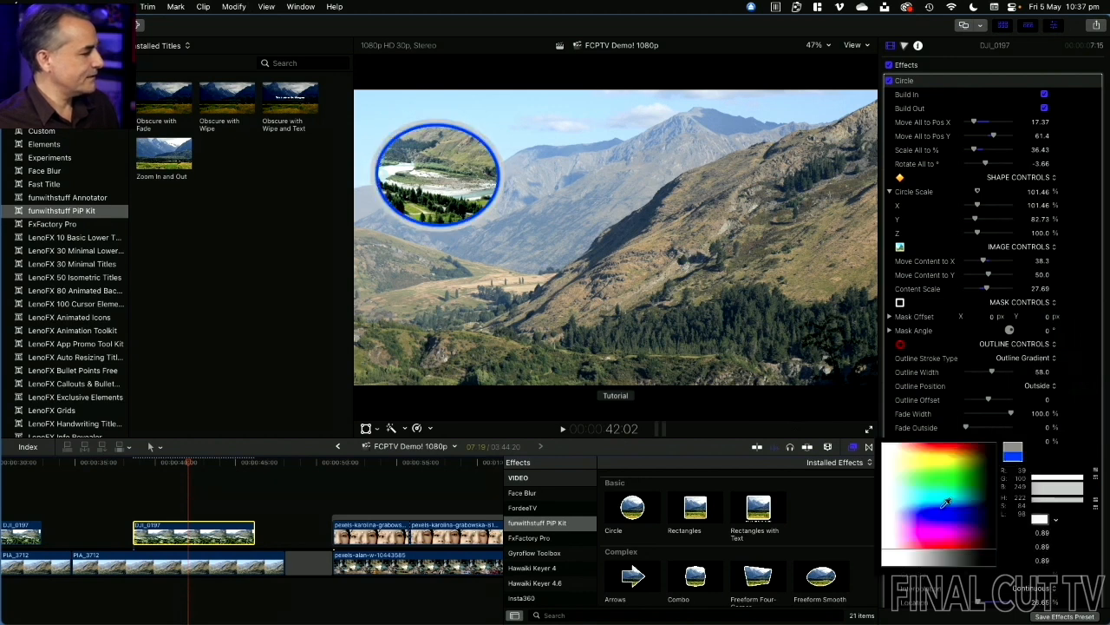
{"action": "left_click", "coordinate": [949, 460]}
{"action": "left_click", "coordinate": [1056, 516]}
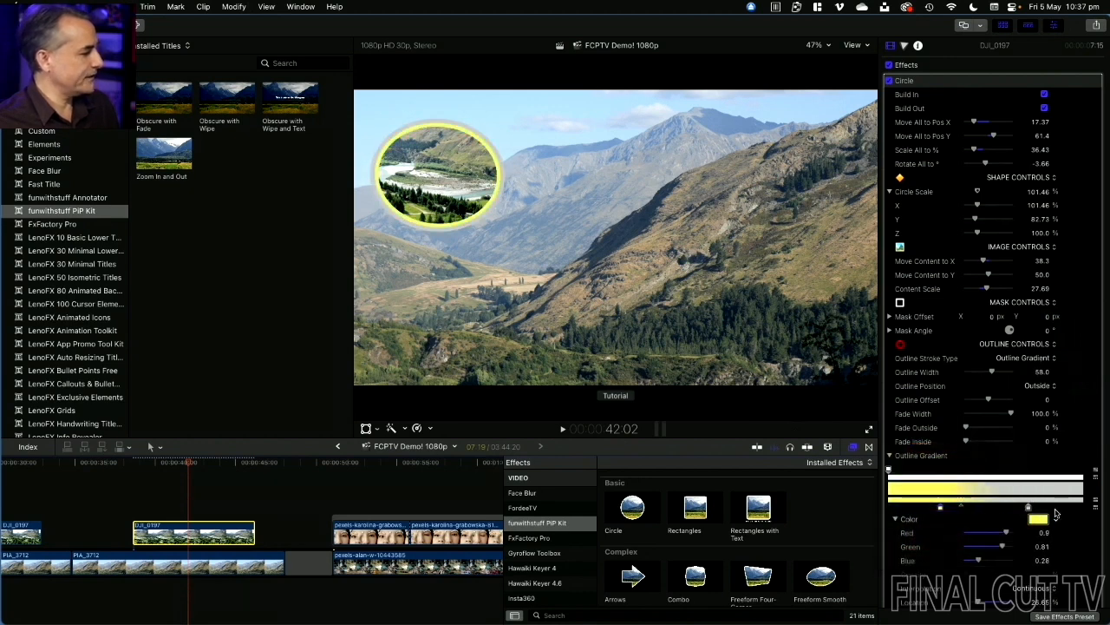
{"action": "right_click", "coordinate": [1029, 509]}
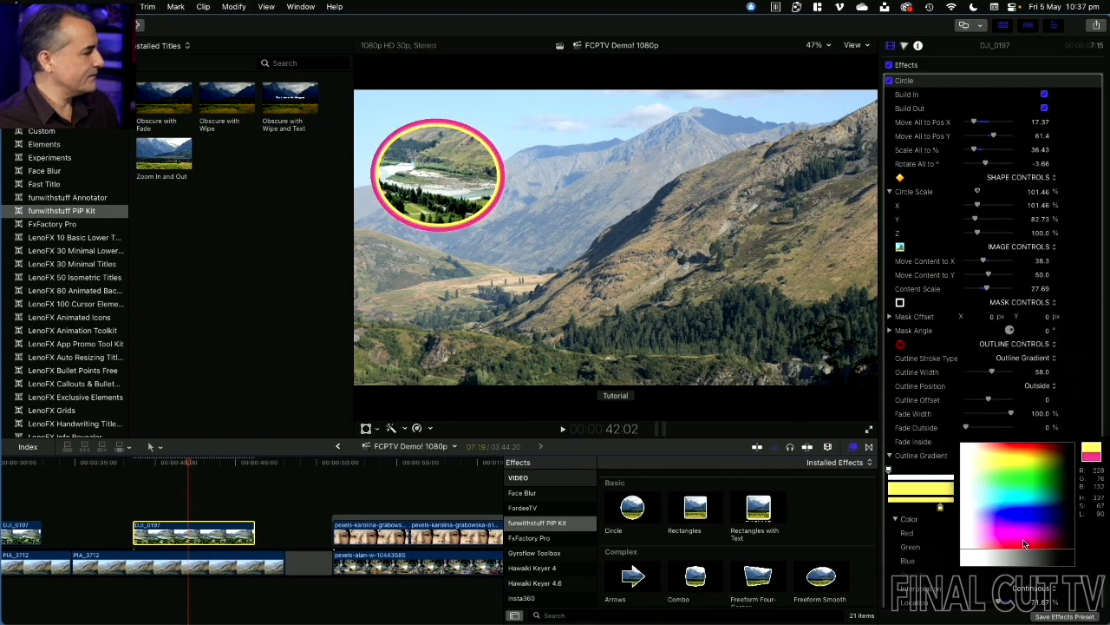
{"action": "left_click", "coordinate": [1032, 527]}
{"action": "left_click_drag", "start_coordinate": [961, 507], "coordinate": [910, 505]}
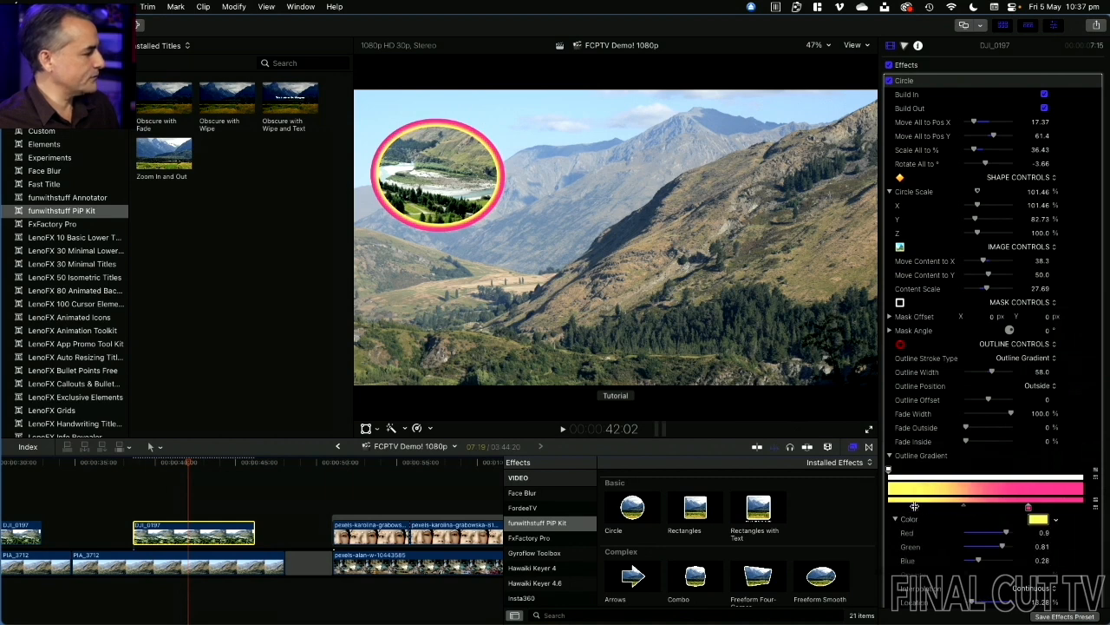
{"action": "mouse_move", "coordinate": [973, 430]}
{"action": "left_mouse_down"}
{"action": "mouse_move", "coordinate": [1000, 430]}
{"action": "mouse_move", "coordinate": [984, 425]}
{"action": "left_mouse_up"}
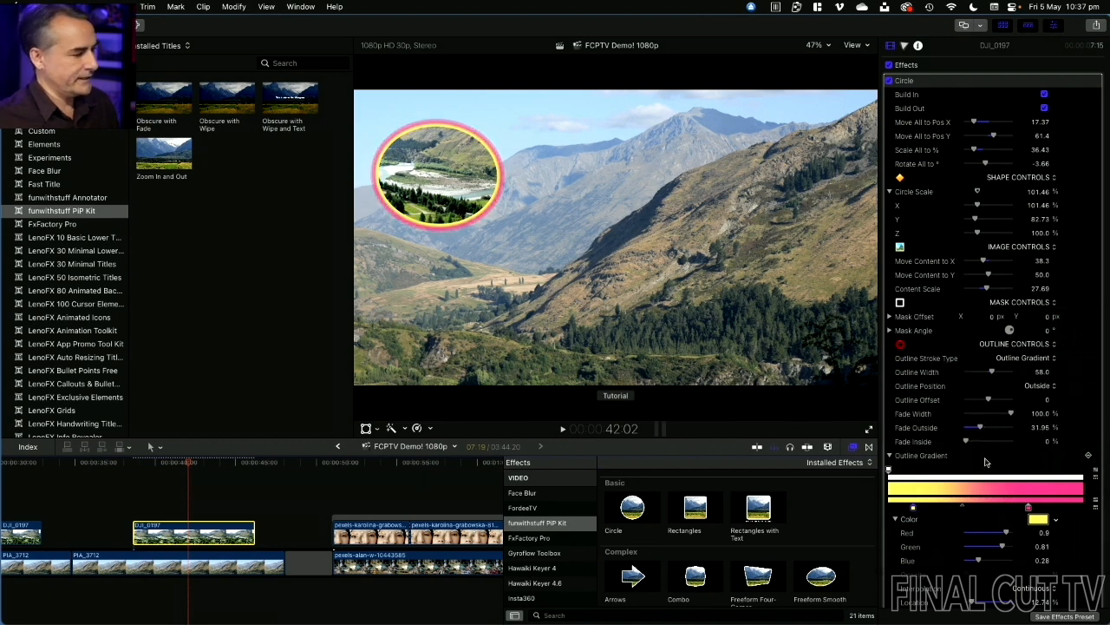
Step: Play through the DJI_0197 clip and examine the Circle effect's build-in and build-out
{"action": "left_click", "coordinate": [293, 488]}
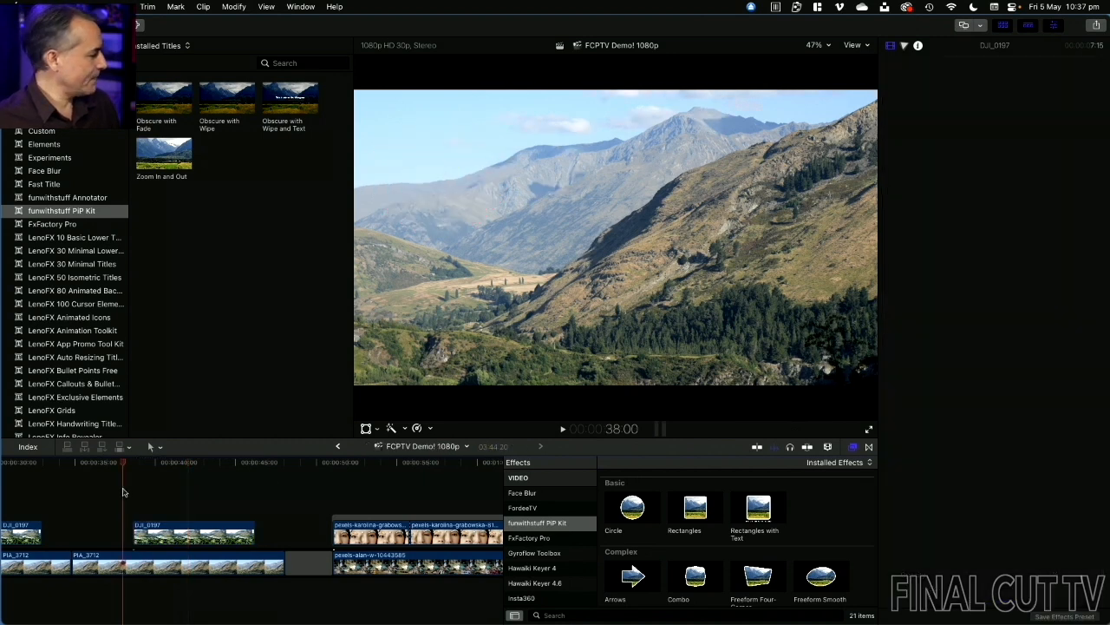
{"action": "left_click", "coordinate": [123, 492]}
{"action": "key", "text": "space"}
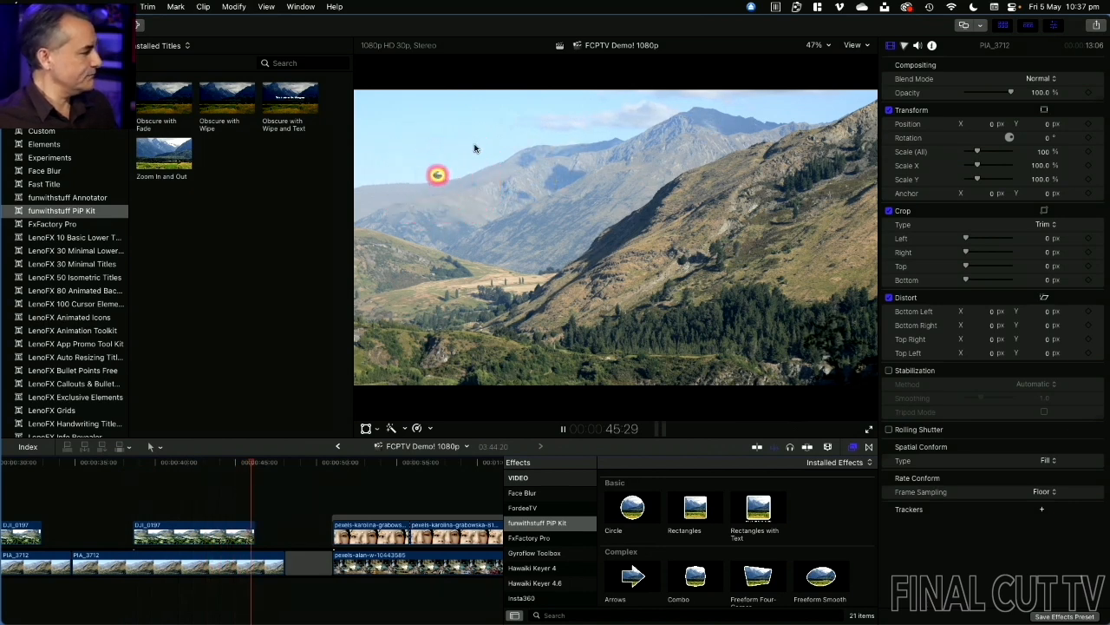
{"action": "key", "text": "space"}
{"action": "left_click_drag", "start_coordinate": [238, 463], "coordinate": [245, 464]}
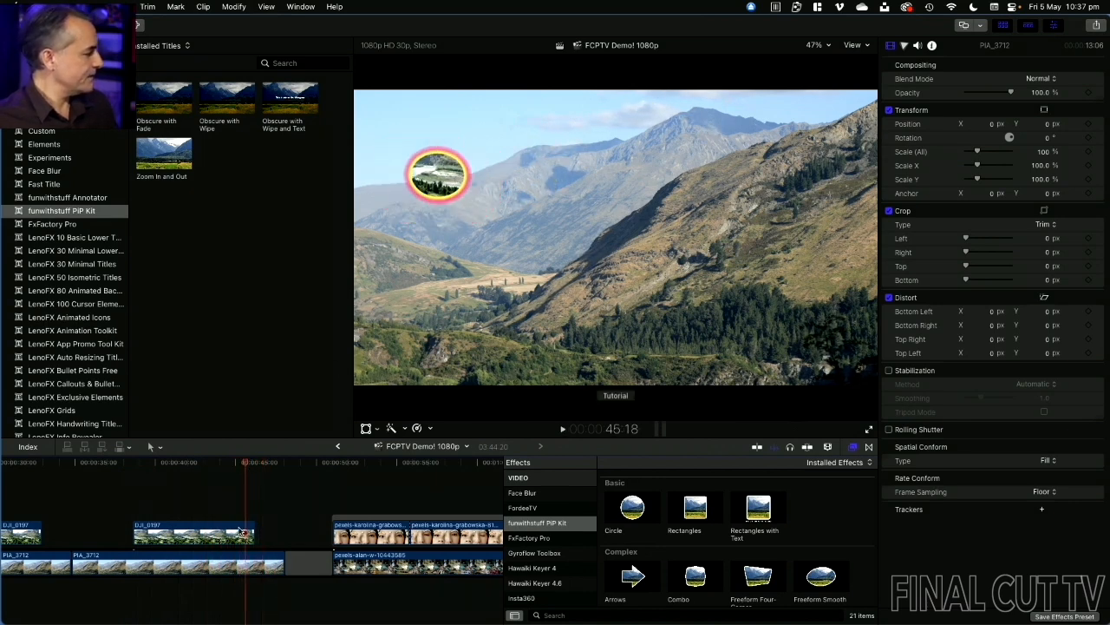
{"action": "left_click", "coordinate": [239, 530]}
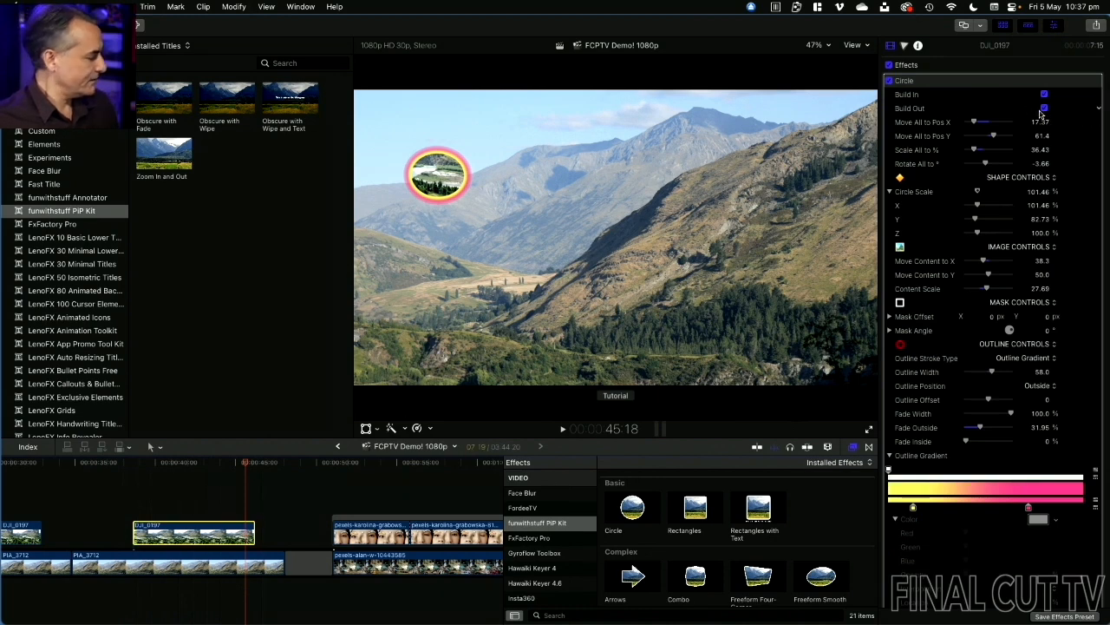
{"action": "left_click_drag", "start_coordinate": [247, 466], "coordinate": [167, 471]}
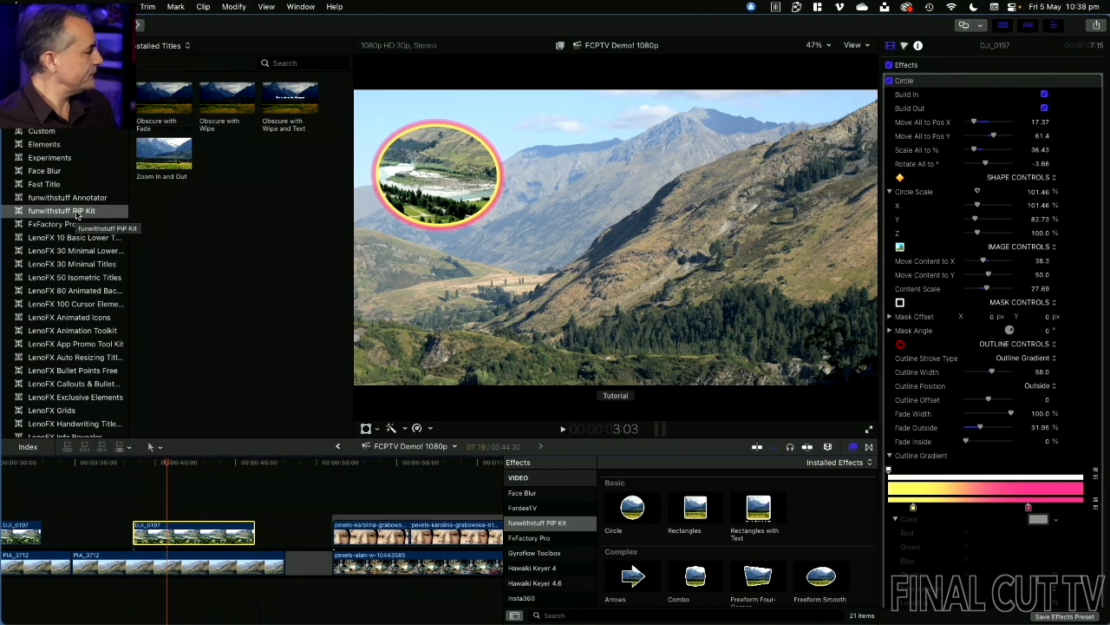
Step: Place the Obscure with Fade title between the DJI_0197 and PIA_3712 clips and play through it
{"action": "left_click_drag", "start_coordinate": [164, 98], "coordinate": [139, 558]}
{"action": "left_click", "coordinate": [98, 475]}
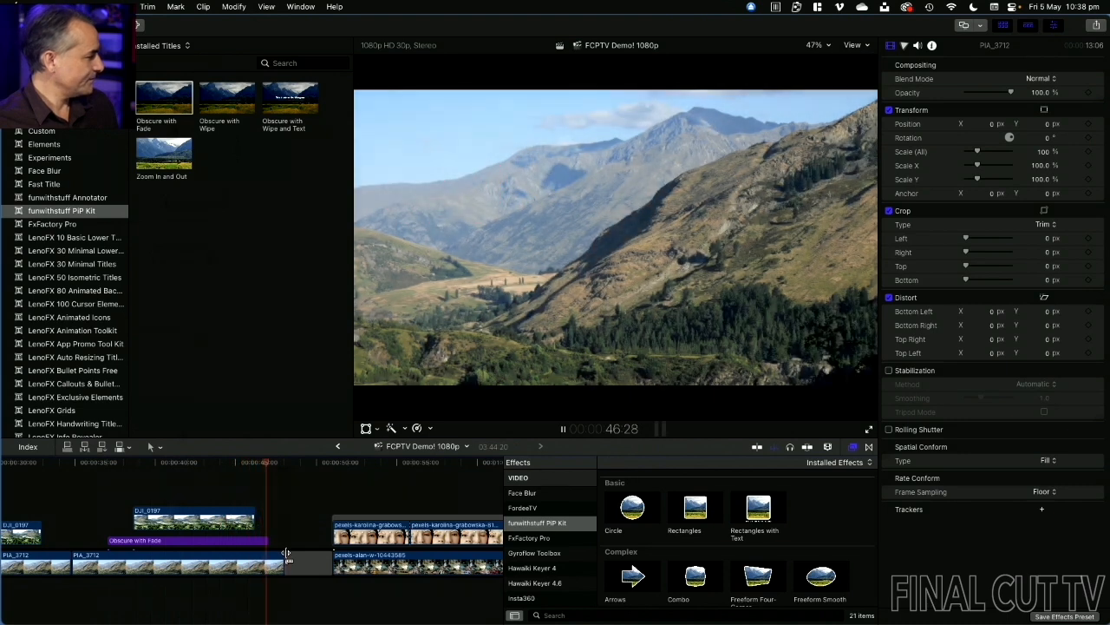
Step: Set the Obscure with Fade title to Brightness 0.65, Gamma 0.56, Blur Amount 87, Vignette Size 0.71, Crystallize Amount 95.56% and Crystallize Size 27
{"action": "left_click", "coordinate": [192, 520]}
{"action": "left_click", "coordinate": [192, 540]}
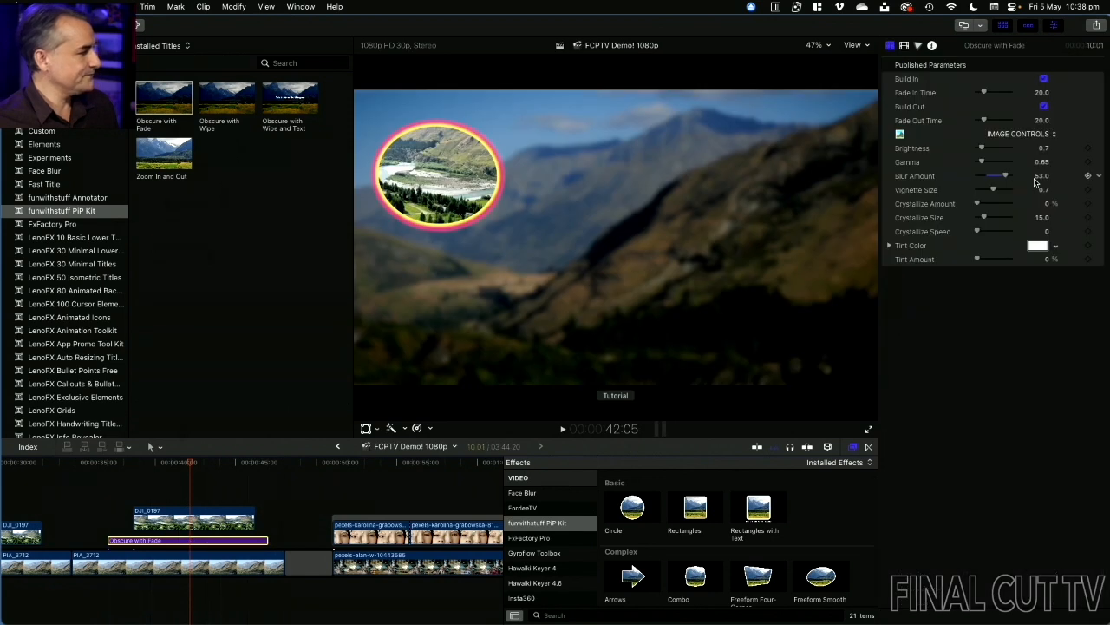
{"action": "left_click_drag", "start_coordinate": [1042, 180], "coordinate": [1042, 169]}
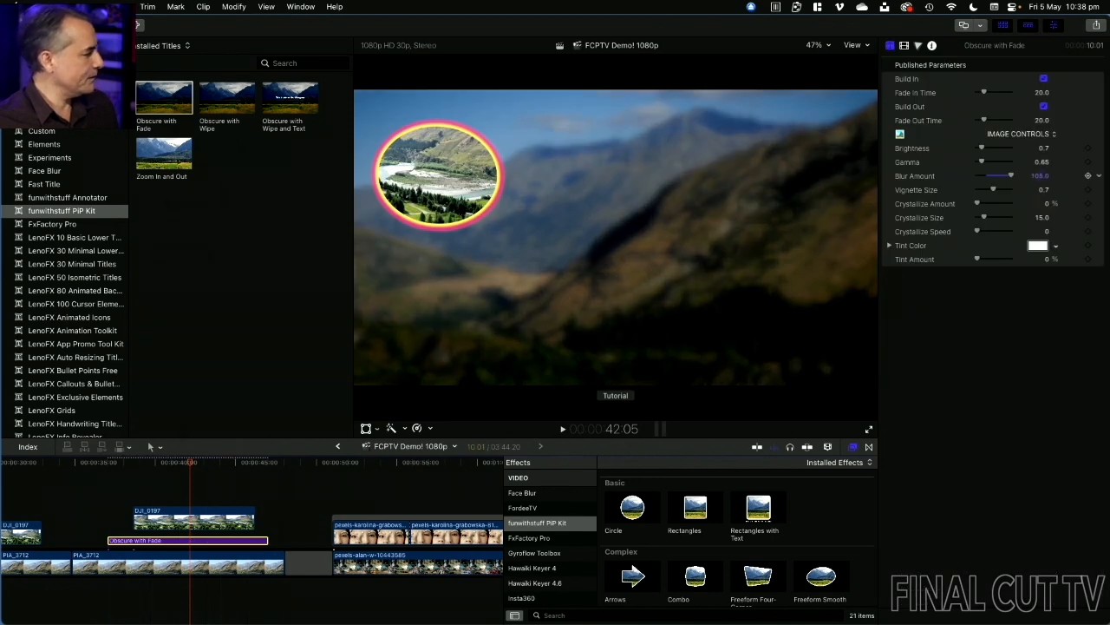
{"action": "left_click_drag", "start_coordinate": [982, 149], "coordinate": [996, 188]}
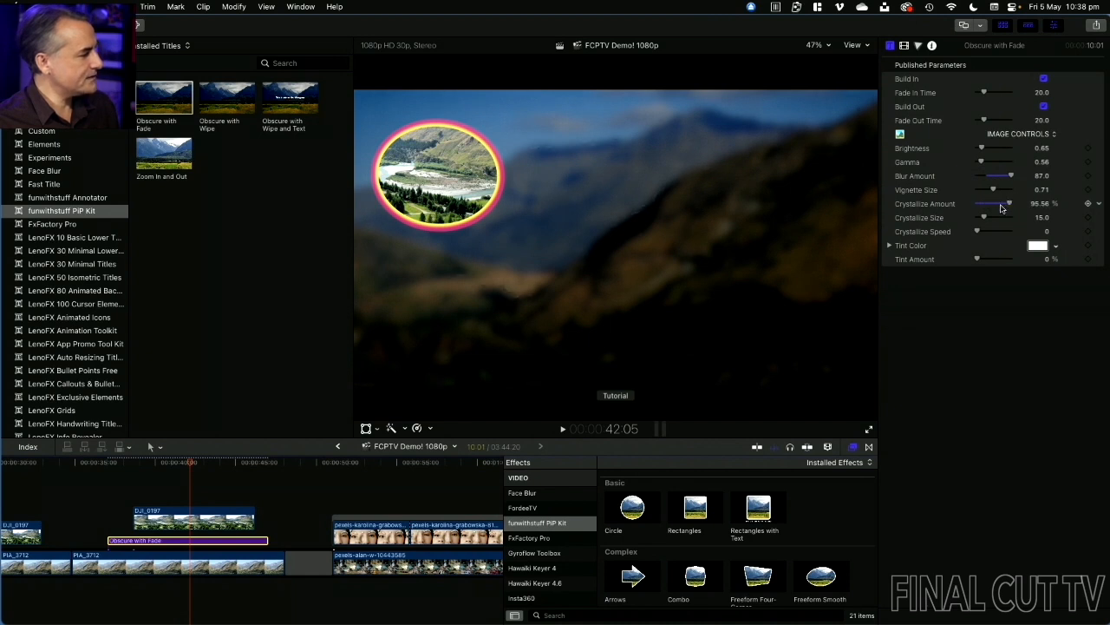
{"action": "left_click_drag", "start_coordinate": [984, 218], "coordinate": [992, 218]}
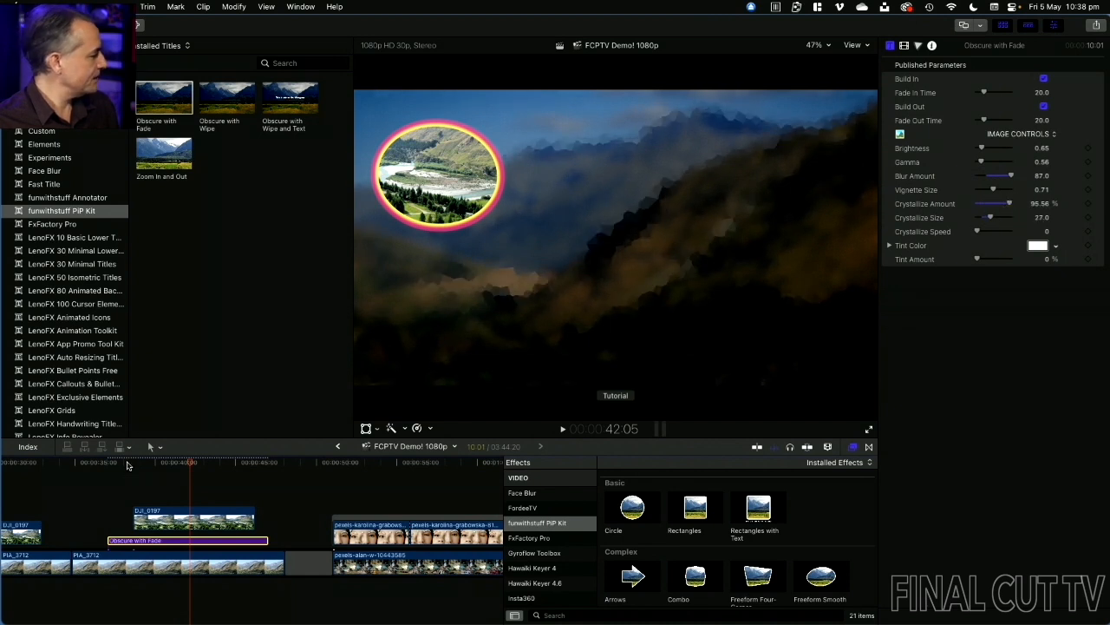
Step: Set the title's Crystallize Speed to 1.16 and Crystallize Amount to 0%, playing the section to check the look
{"action": "left_click", "coordinate": [102, 465]}
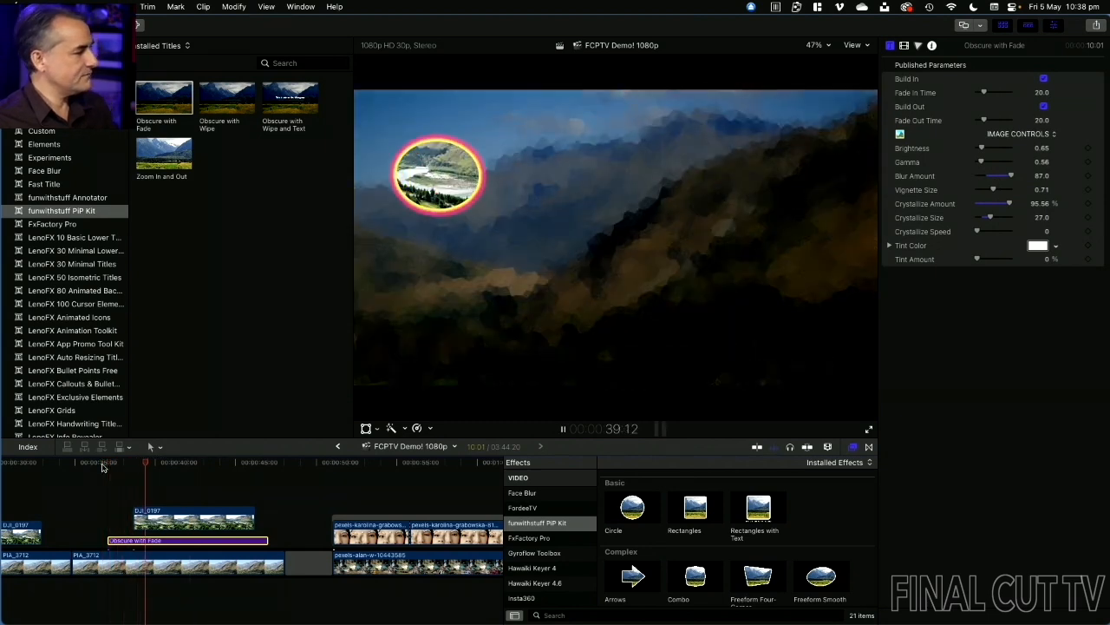
{"action": "key", "text": "space"}
{"action": "left_click_drag", "start_coordinate": [990, 232], "coordinate": [998, 231]}
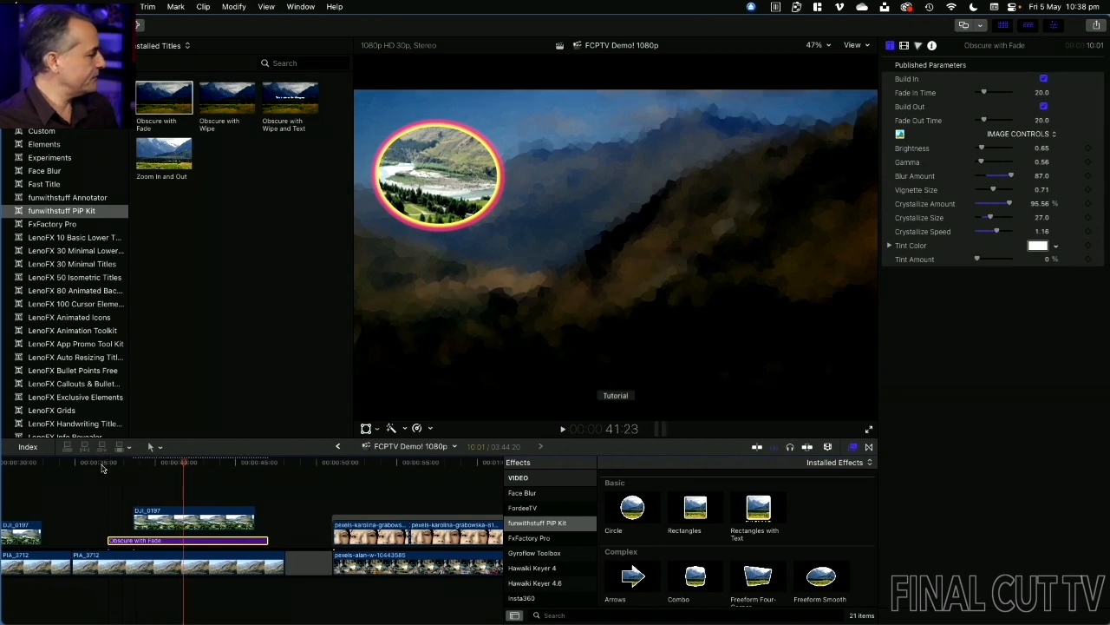
{"action": "left_click", "coordinate": [130, 467]}
{"action": "key", "text": "space"}
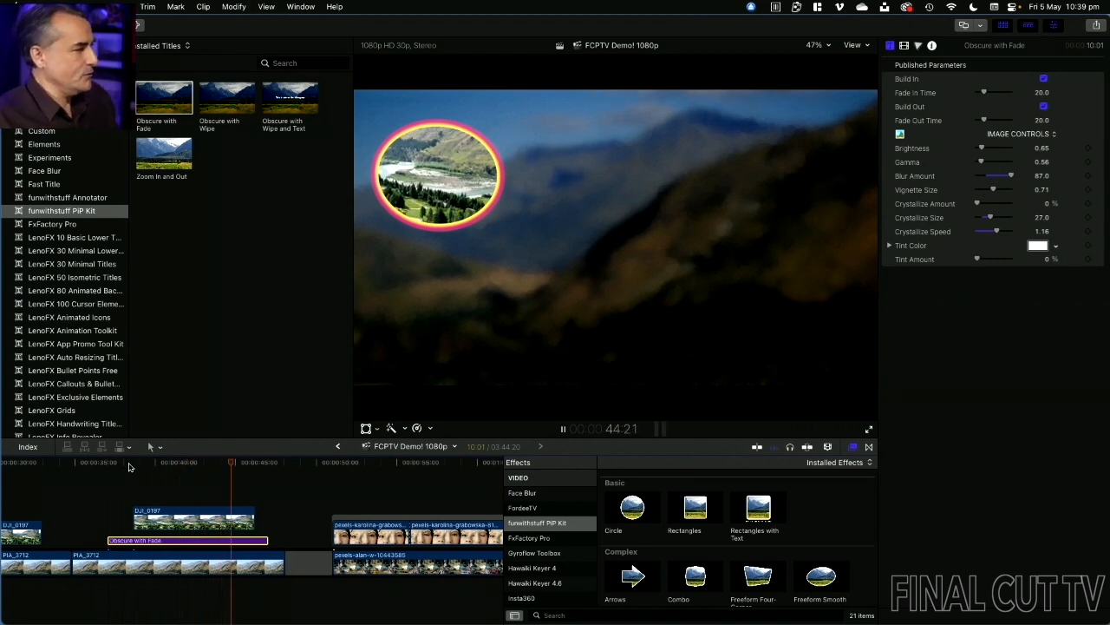
{"action": "left_click", "coordinate": [157, 469]}
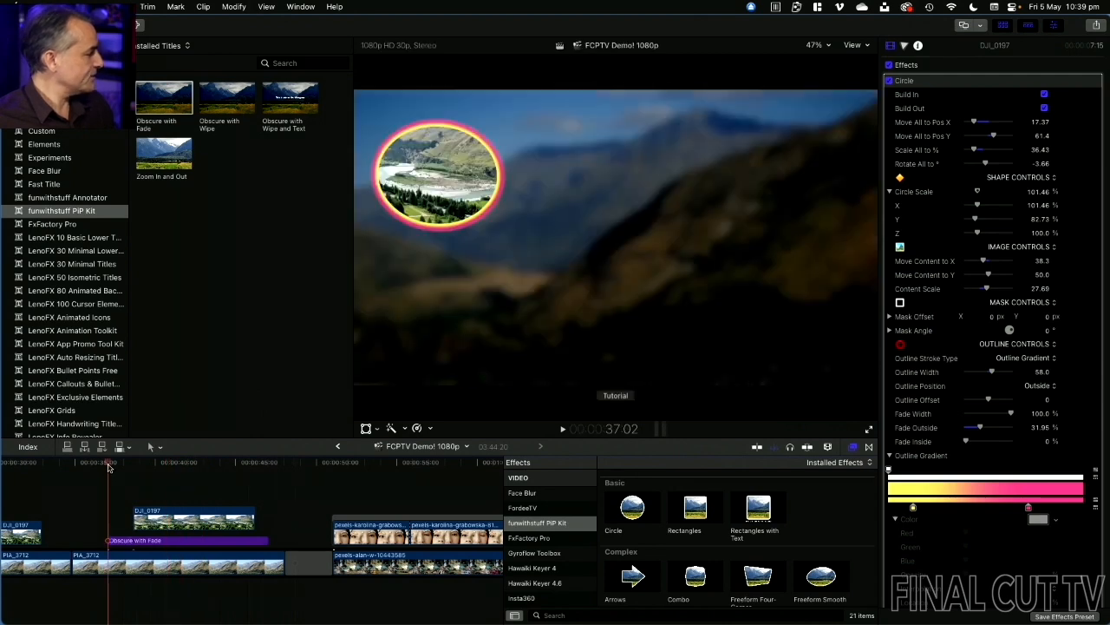
Step: Disable the Obscure with Fade title, place Obscure with Wipe beneath the DJI_0197 clip and preview its wipe
{"action": "left_click", "coordinate": [126, 540]}
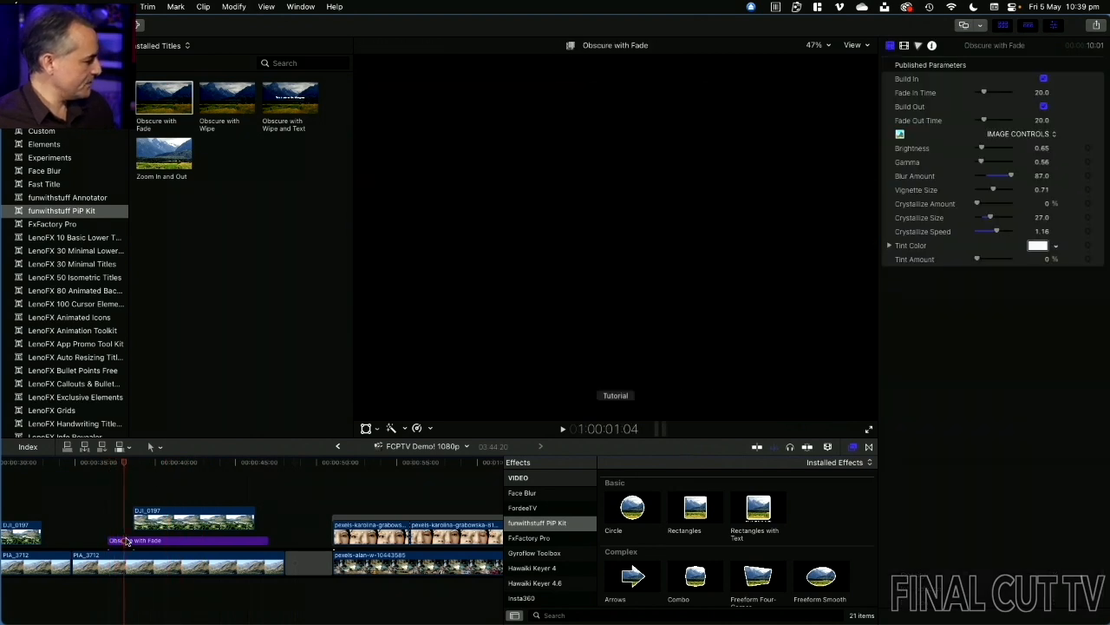
{"action": "left_click_drag", "start_coordinate": [227, 97], "coordinate": [152, 502]}
{"action": "left_click", "coordinate": [98, 491]}
{"action": "key", "text": "space"}
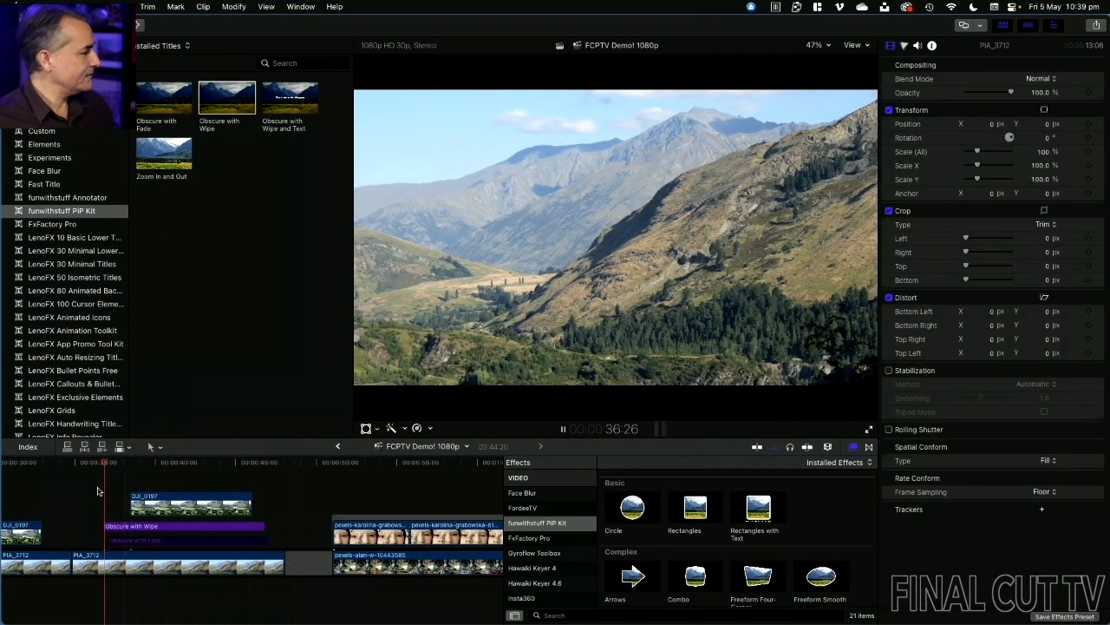
{"action": "left_click", "coordinate": [105, 527]}
{"action": "key", "text": "space"}
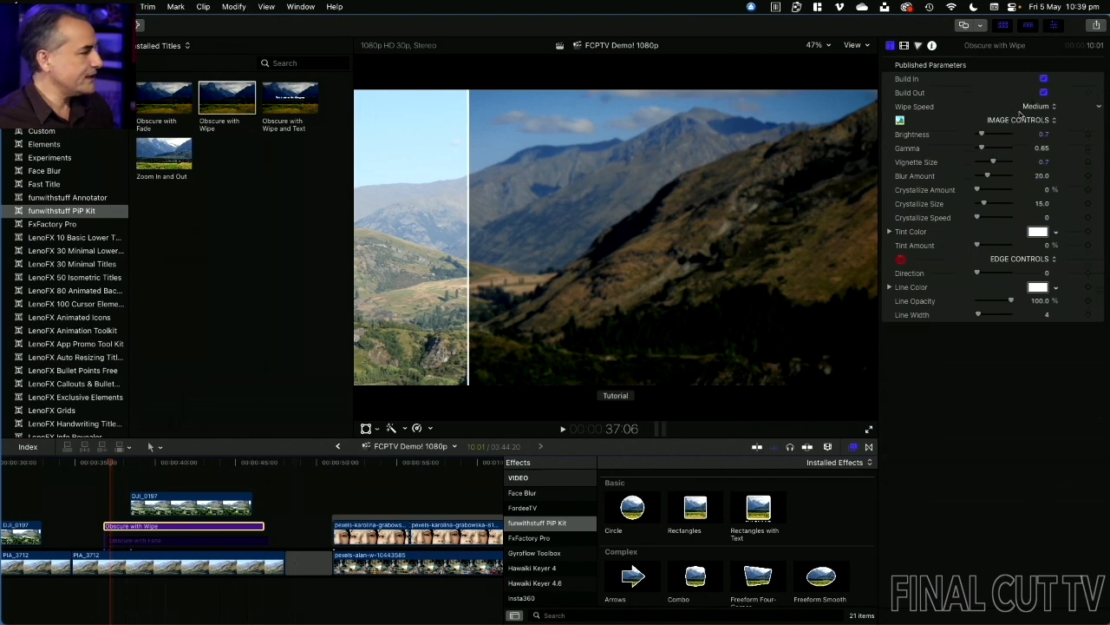
Step: Set the Obscure with Wipe title's Direction to 214.24, Tint Amount to 55% and Tint Color to orange-red
{"action": "left_click", "coordinate": [1038, 108]}
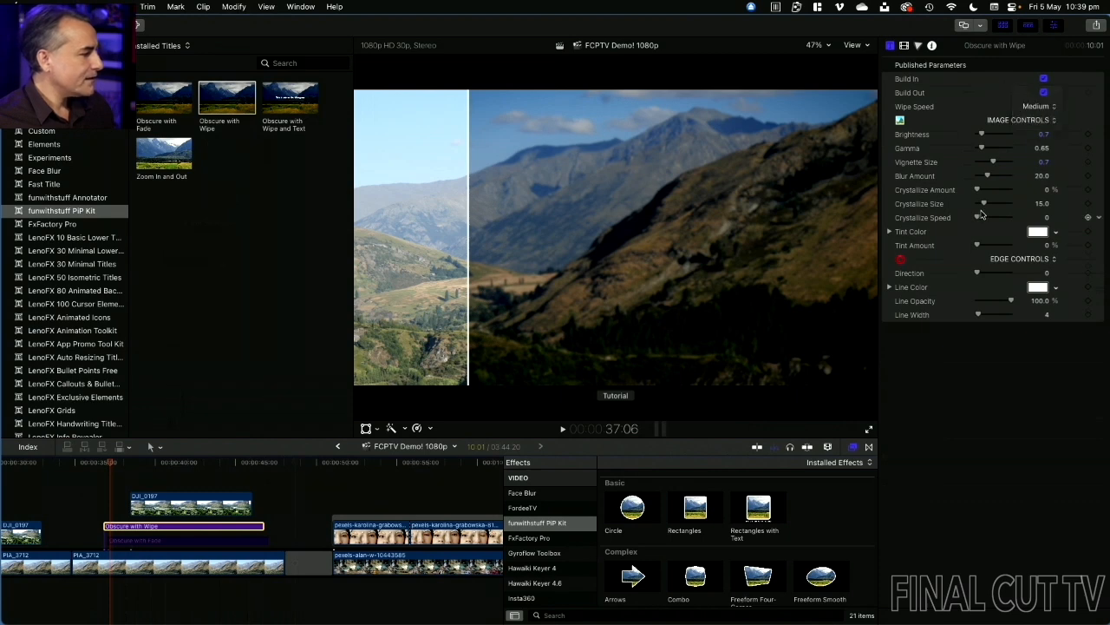
{"action": "left_click_drag", "start_coordinate": [983, 275], "coordinate": [996, 247]}
{"action": "left_click", "coordinate": [1056, 232]}
{"action": "left_click", "coordinate": [1010, 193]}
{"action": "left_click", "coordinate": [1056, 232]}
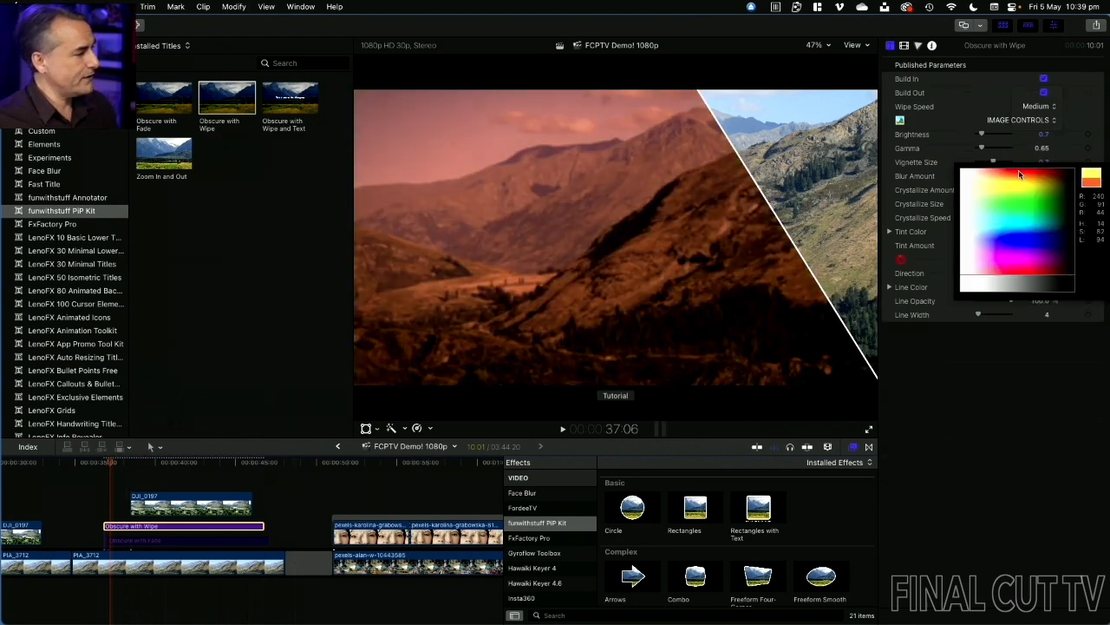
{"action": "left_click", "coordinate": [999, 176]}
Step: Play the tinted diagonal wipe together with the circle's build-in
{"action": "left_click", "coordinate": [97, 462]}
{"action": "key", "text": "space"}
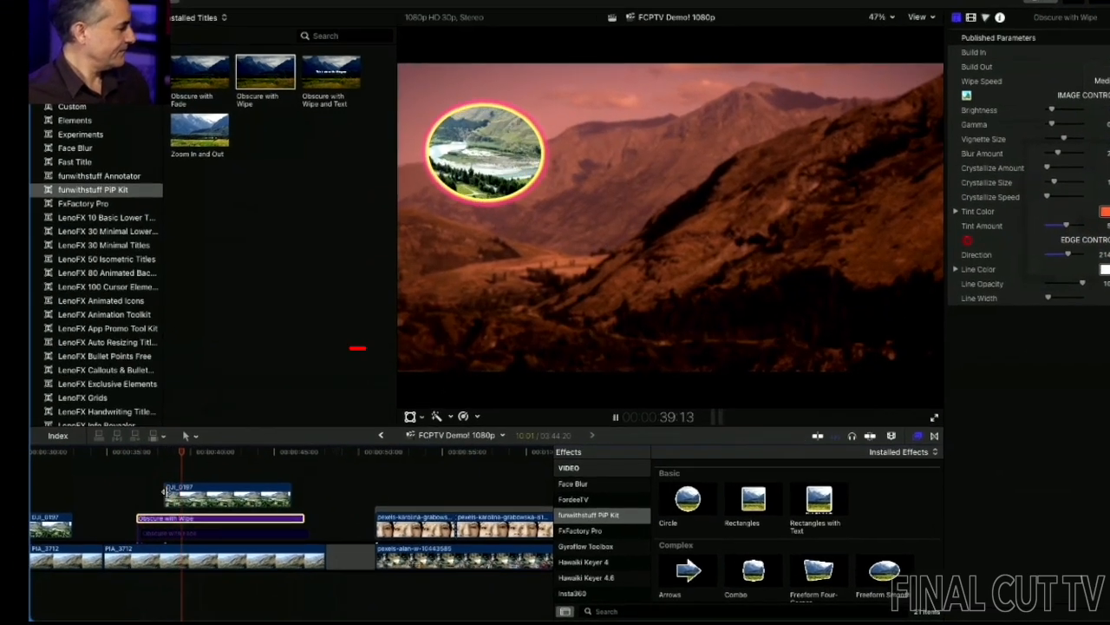
{"action": "key", "text": "space"}
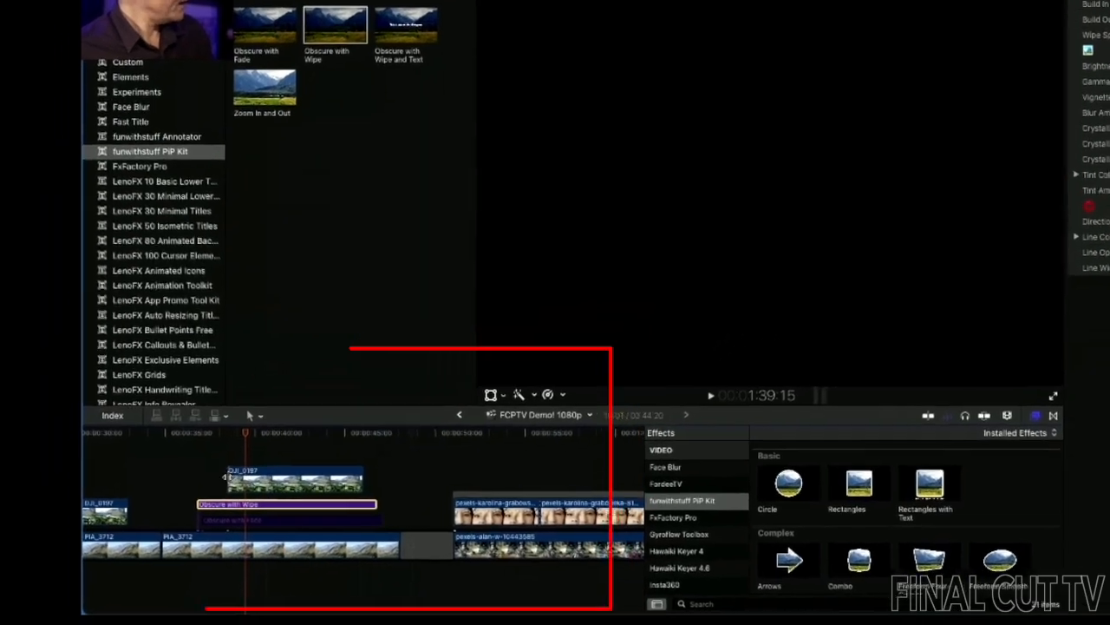
Step: Extend the start of the DJI_0197 clip earlier, close to the Obscure with Wipe title's start, and play the section
{"action": "left_click_drag", "start_coordinate": [131, 502], "coordinate": [116, 501]}
{"action": "left_click_drag", "start_coordinate": [233, 473], "coordinate": [228, 468]}
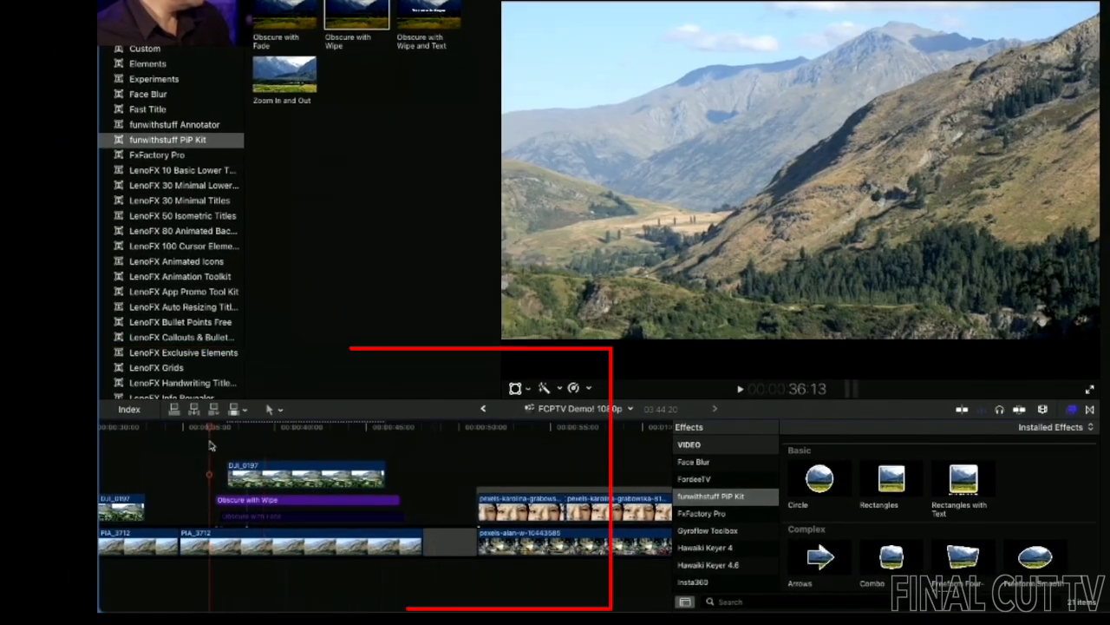
{"action": "key", "text": "space"}
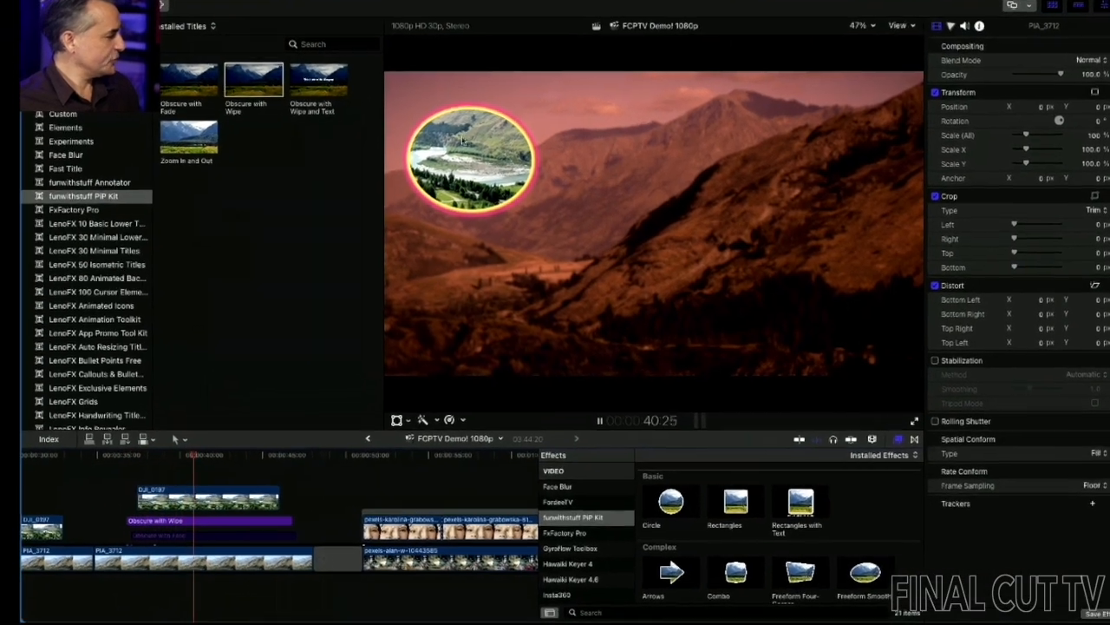
Step: Slip the footage inside the DJI_0197 clip with the Trim tool and play the result
{"action": "key", "text": "space"}
{"action": "key", "text": "t"}
{"action": "left_click_drag", "start_coordinate": [306, 474], "coordinate": [208, 476]}
{"action": "left_click", "coordinate": [220, 430]}
{"action": "key", "text": "space"}
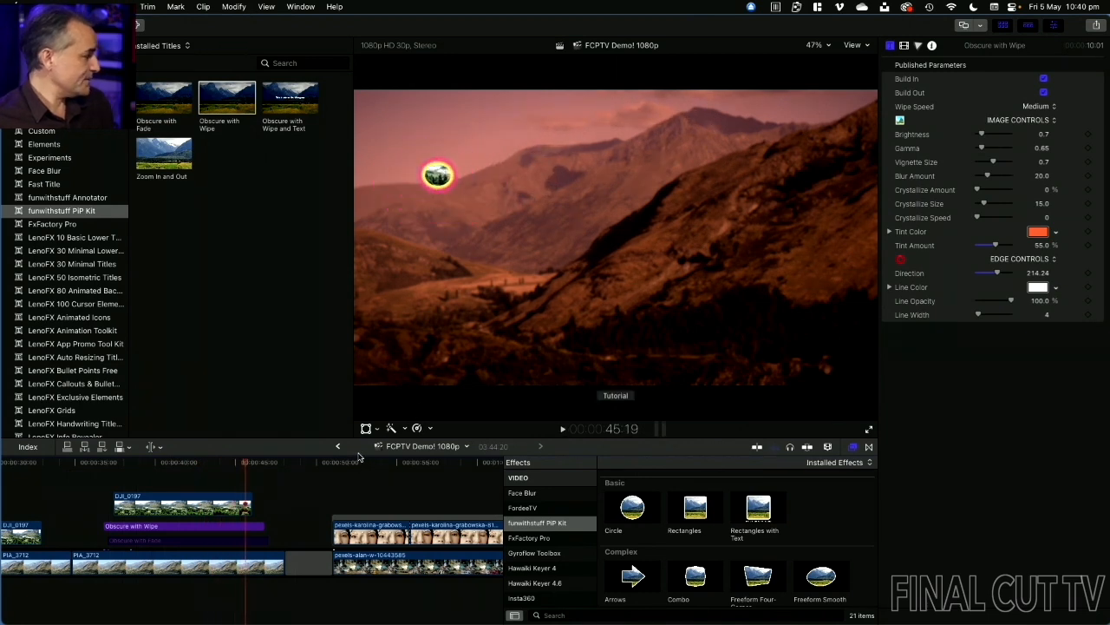
Step: Skim the following city section to view its tilted photo frame with the "This is awesome!" caption
{"action": "left_click", "coordinate": [325, 463]}
{"action": "left_click_drag", "start_coordinate": [330, 465], "coordinate": [444, 461]}
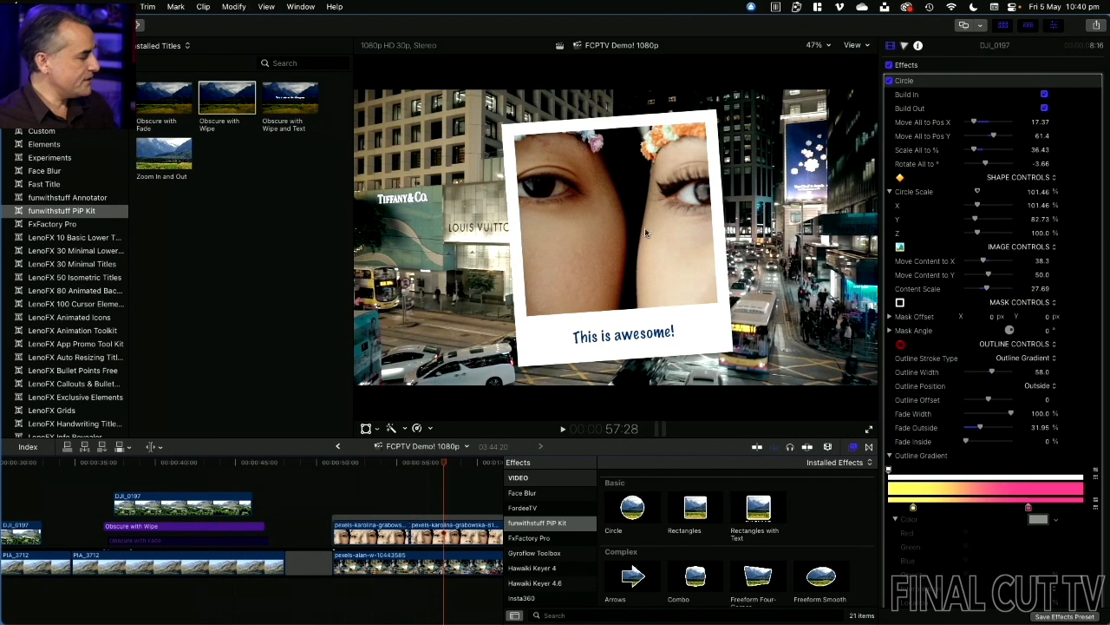
Step: Show the settings of the city section's Instant Picture effect and play the section with its tilted photo frame
{"action": "left_click", "coordinate": [650, 148]}
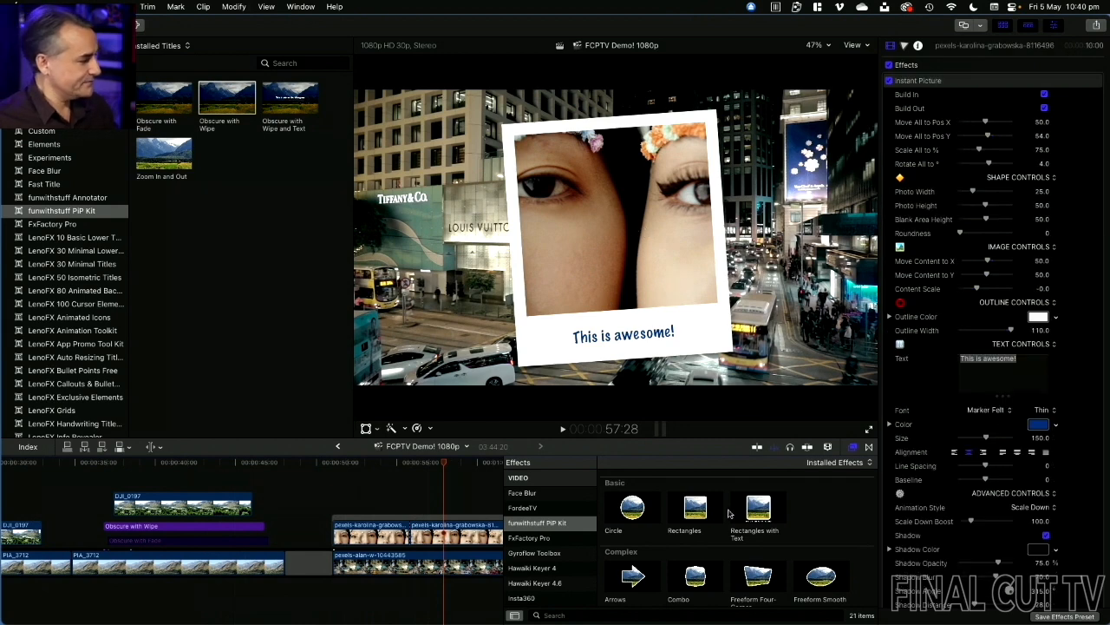
{"action": "scroll", "coordinate": [729, 514], "scroll_direction": "down", "scroll_amount": 4}
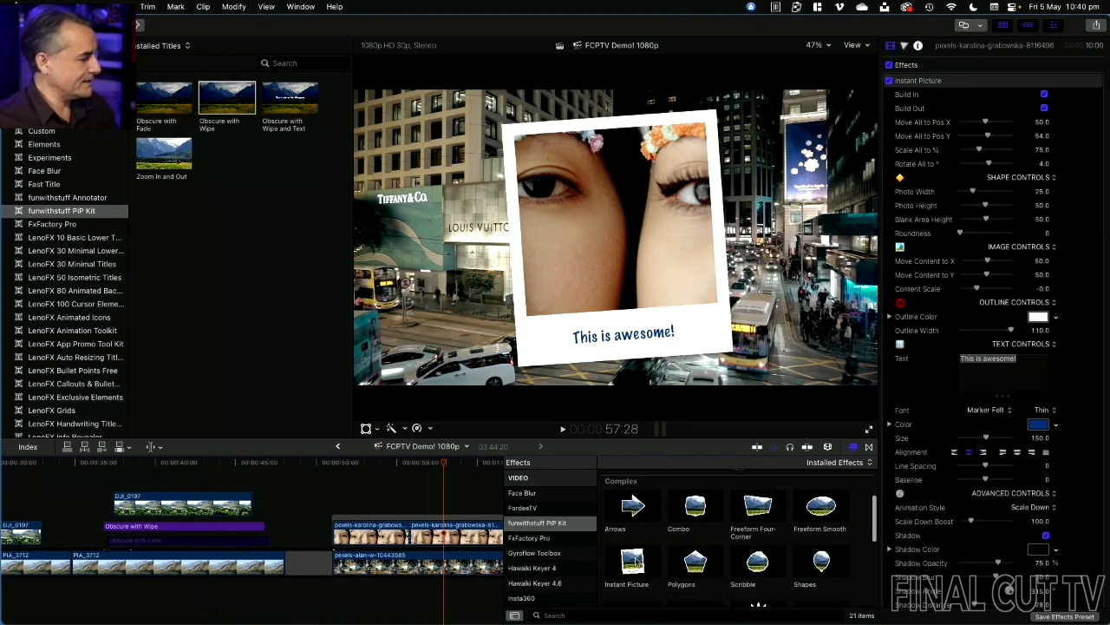
{"action": "left_click", "coordinate": [366, 463]}
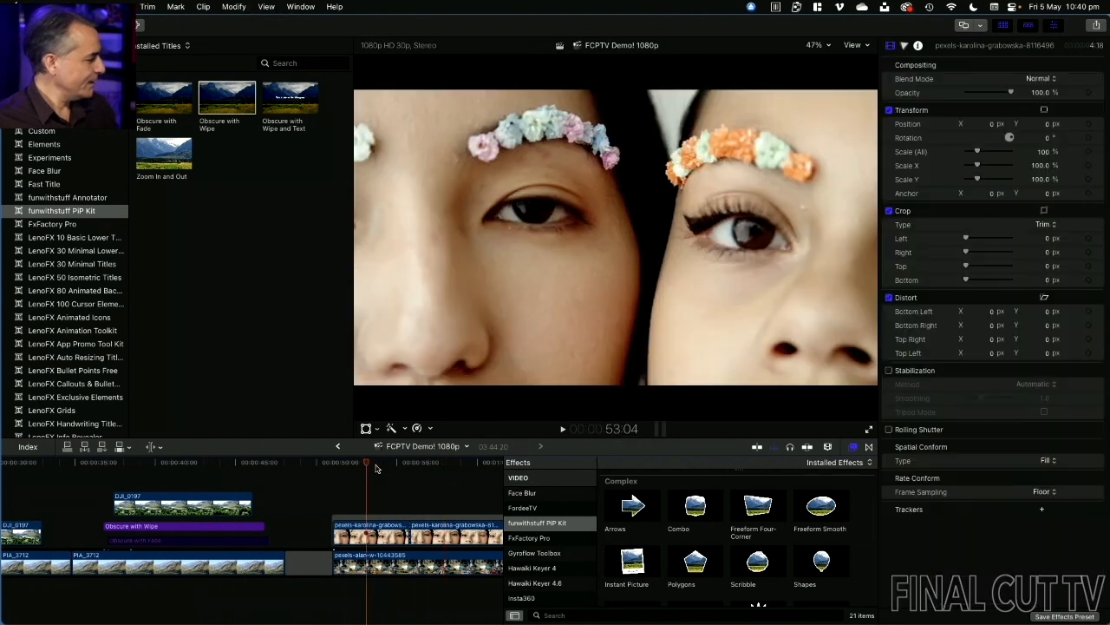
{"action": "scroll", "coordinate": [388, 467], "scroll_direction": "right", "scroll_amount": 5}
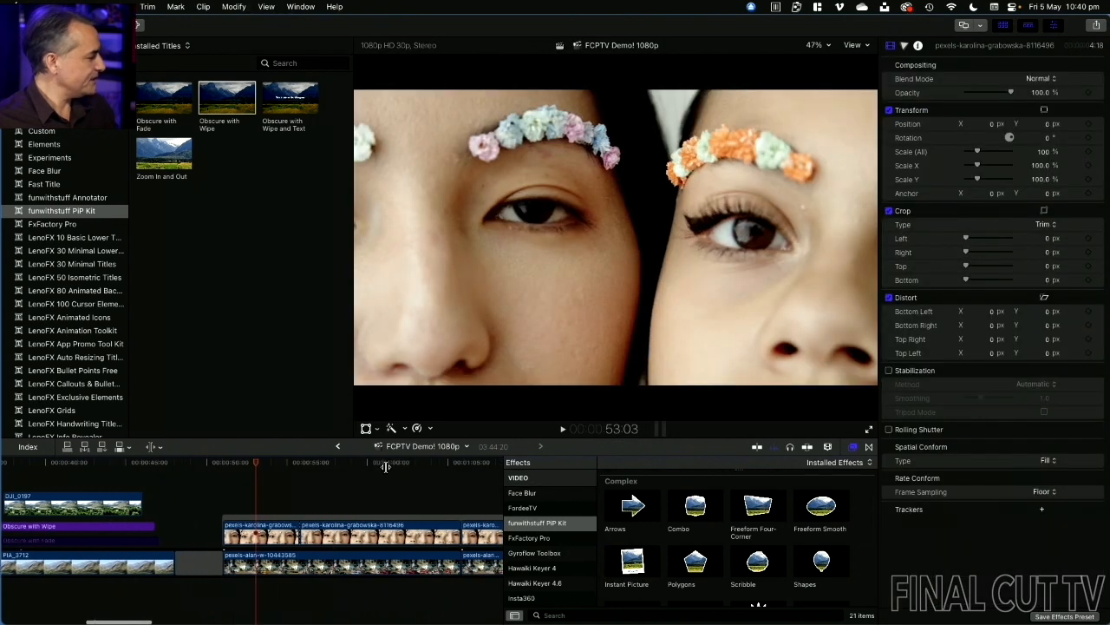
{"action": "key", "text": "space"}
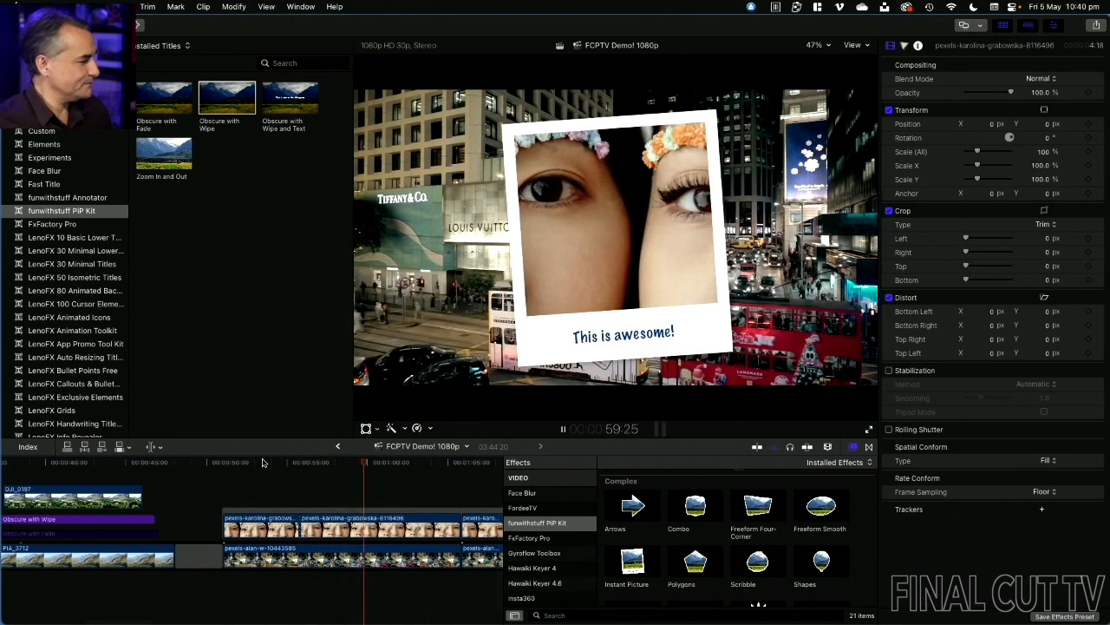
{"action": "key", "text": "space"}
Step: Split the last pexels-karolina-grabowska-8116496 clip of the city section with the Blade tool, about 3:14 after its start
{"action": "scroll", "coordinate": [404, 484], "scroll_direction": "right", "scroll_amount": 8}
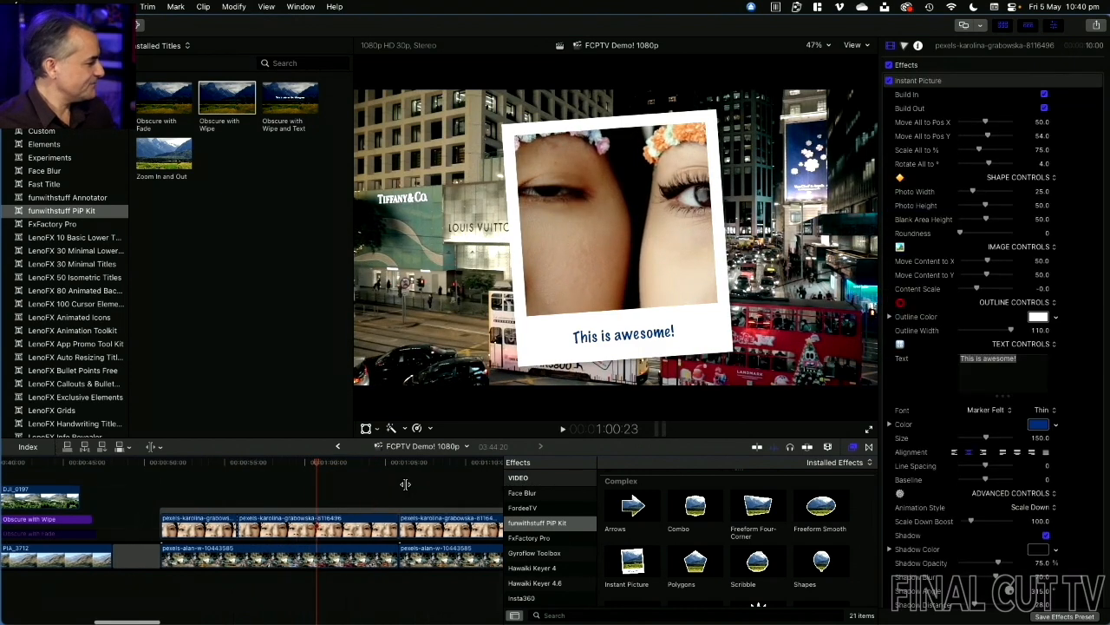
{"action": "scroll", "coordinate": [404, 483], "scroll_direction": "right", "scroll_amount": 3}
{"action": "scroll", "coordinate": [404, 484], "scroll_direction": "left", "scroll_amount": 8}
{"action": "scroll", "coordinate": [404, 483], "scroll_direction": "right", "scroll_amount": 2}
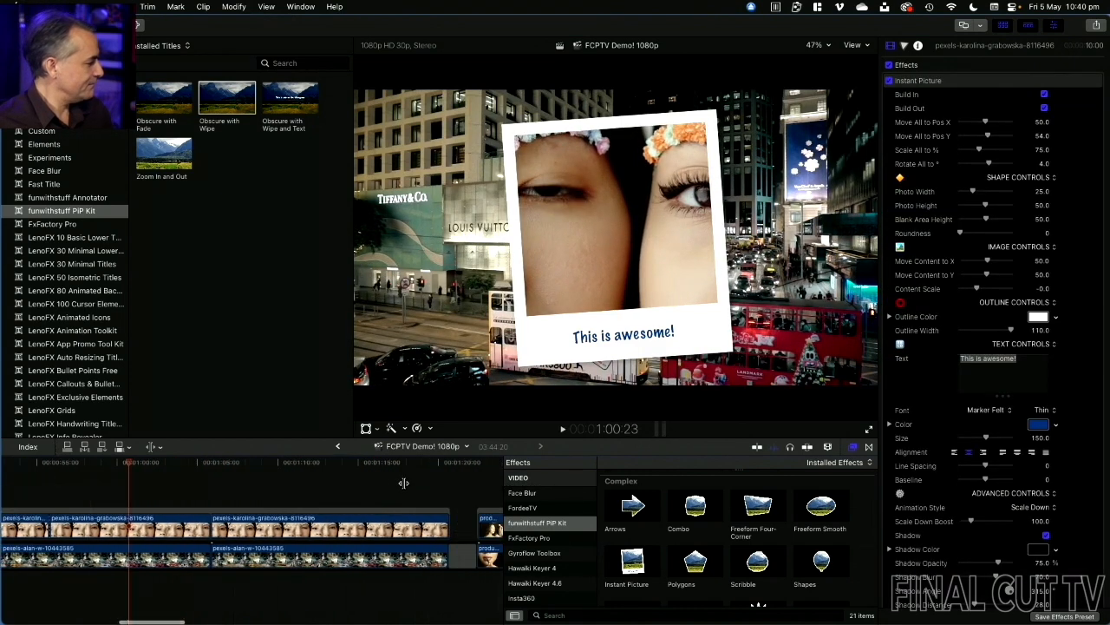
{"action": "left_click", "coordinate": [223, 464]}
{"action": "left_click_drag", "start_coordinate": [222, 464], "coordinate": [283, 464]}
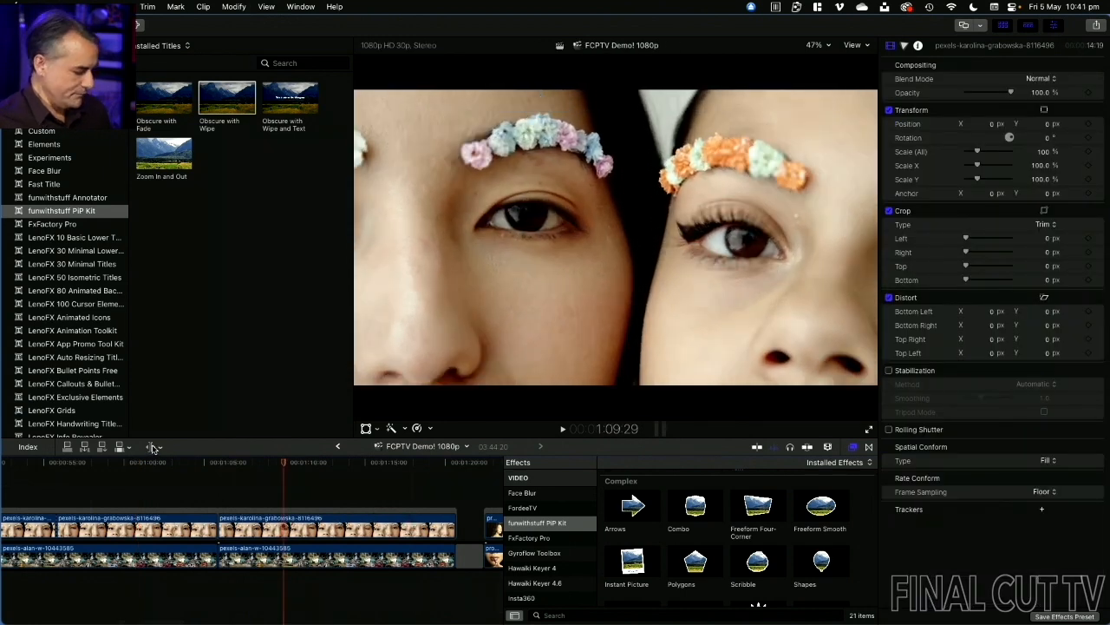
{"action": "left_click", "coordinate": [277, 526]}
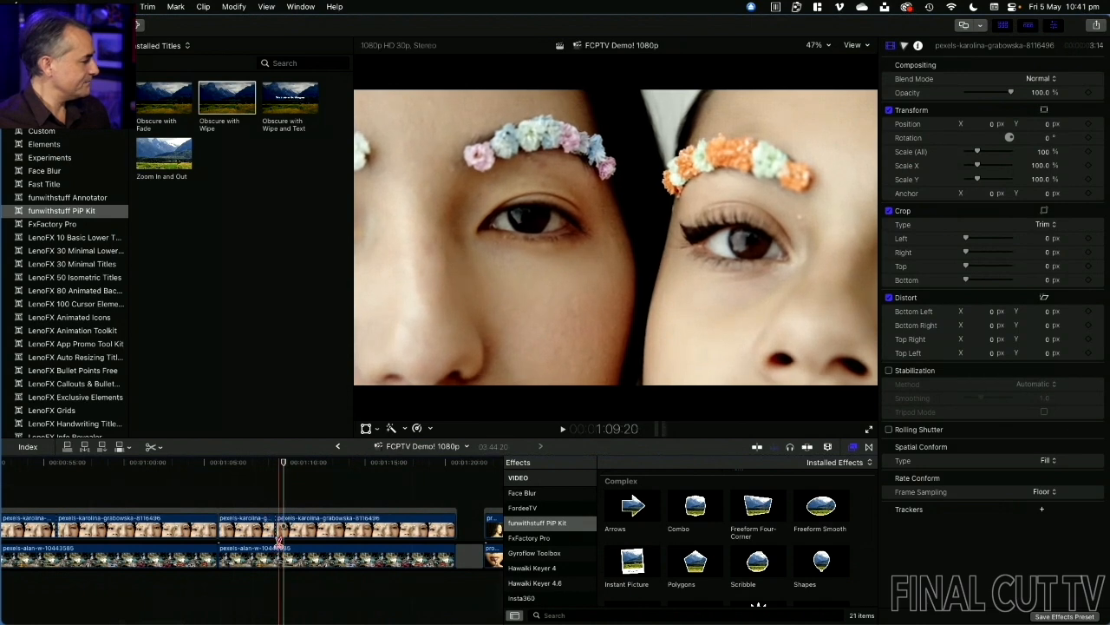
Step: Apply the PiP Kit's Instant Picture effect to the part after the cut and play its build-in
{"action": "mouse_move", "coordinate": [283, 465]}
{"action": "left_mouse_down"}
{"action": "mouse_move", "coordinate": [261, 464]}
{"action": "mouse_move", "coordinate": [285, 464]}
{"action": "left_mouse_up"}
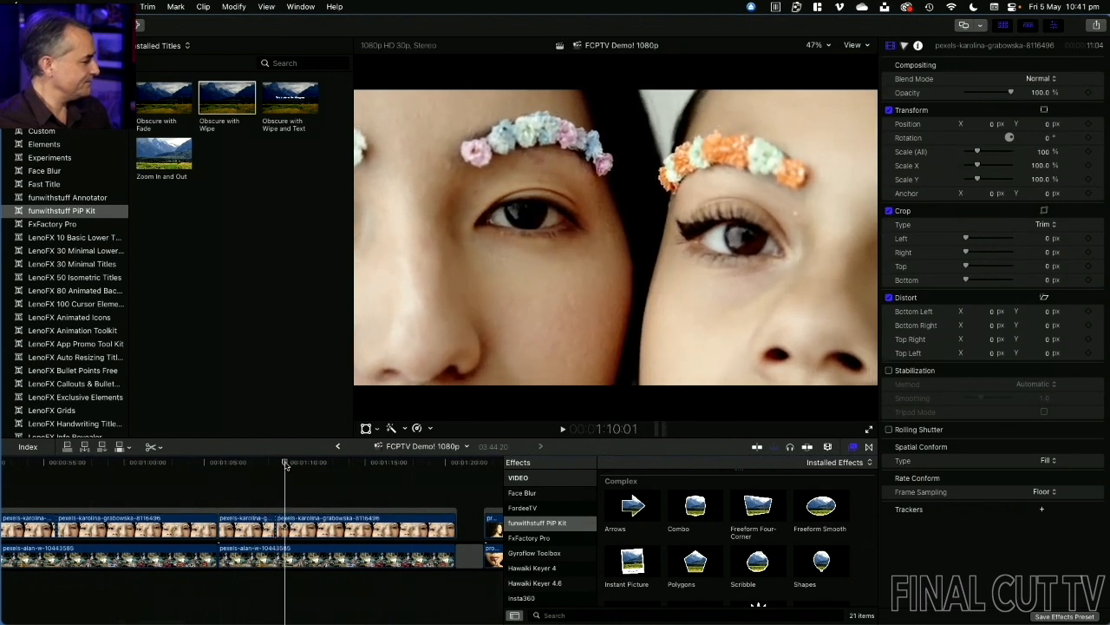
{"action": "left_click_drag", "start_coordinate": [632, 562], "coordinate": [324, 521]}
{"action": "left_click", "coordinate": [270, 463]}
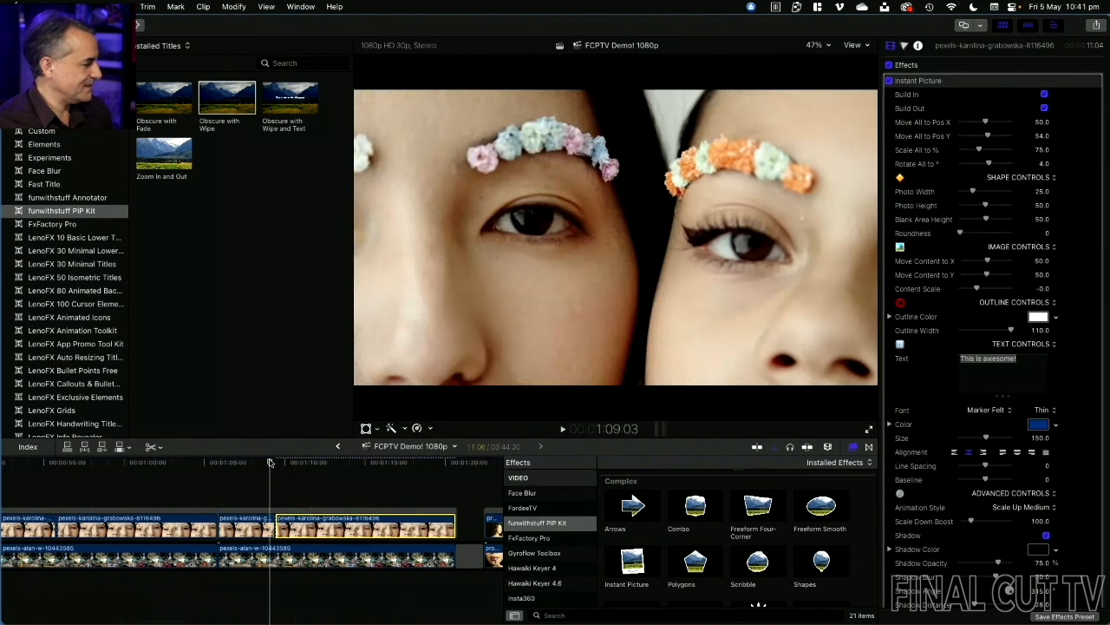
{"action": "key", "text": "space"}
{"action": "mouse_move", "coordinate": [296, 463]}
{"action": "left_mouse_down"}
{"action": "mouse_move", "coordinate": [273, 463]}
{"action": "mouse_move", "coordinate": [302, 463]}
{"action": "left_mouse_up"}
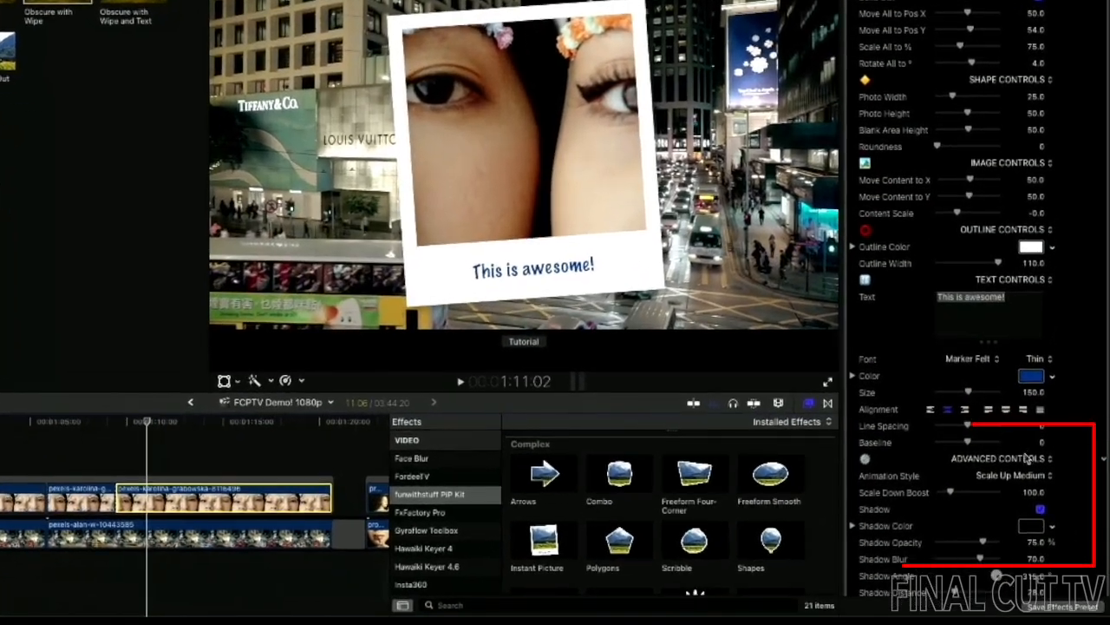
Step: Set the Instant Picture's animation style to Scale Down and play the build-in from before the cut
{"action": "left_click", "coordinate": [1032, 508]}
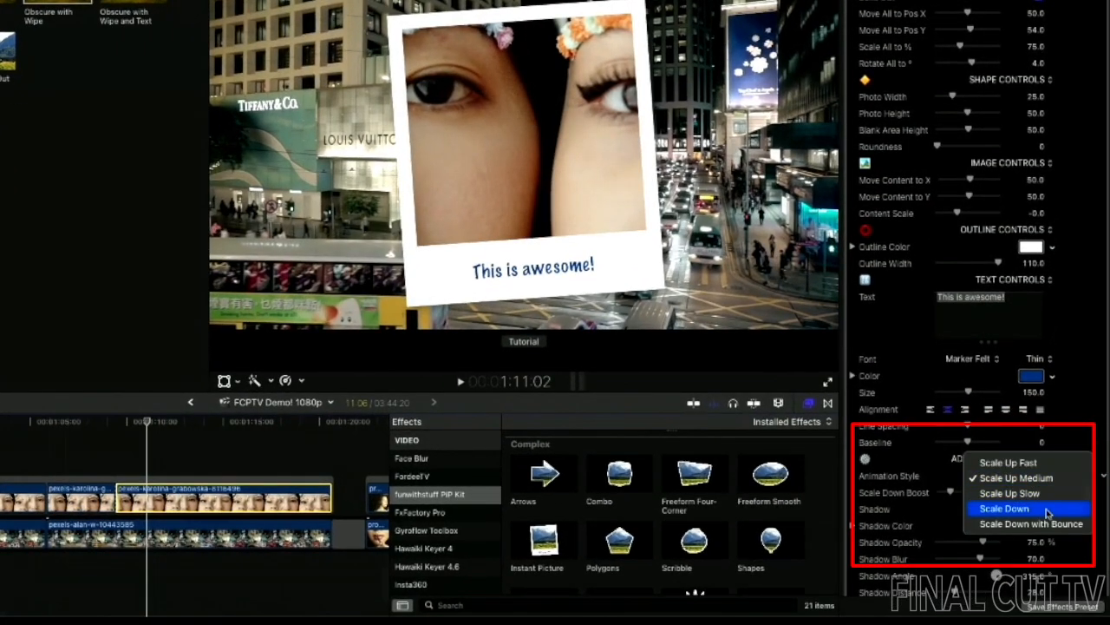
{"action": "left_click", "coordinate": [1047, 509]}
{"action": "left_click", "coordinate": [107, 420]}
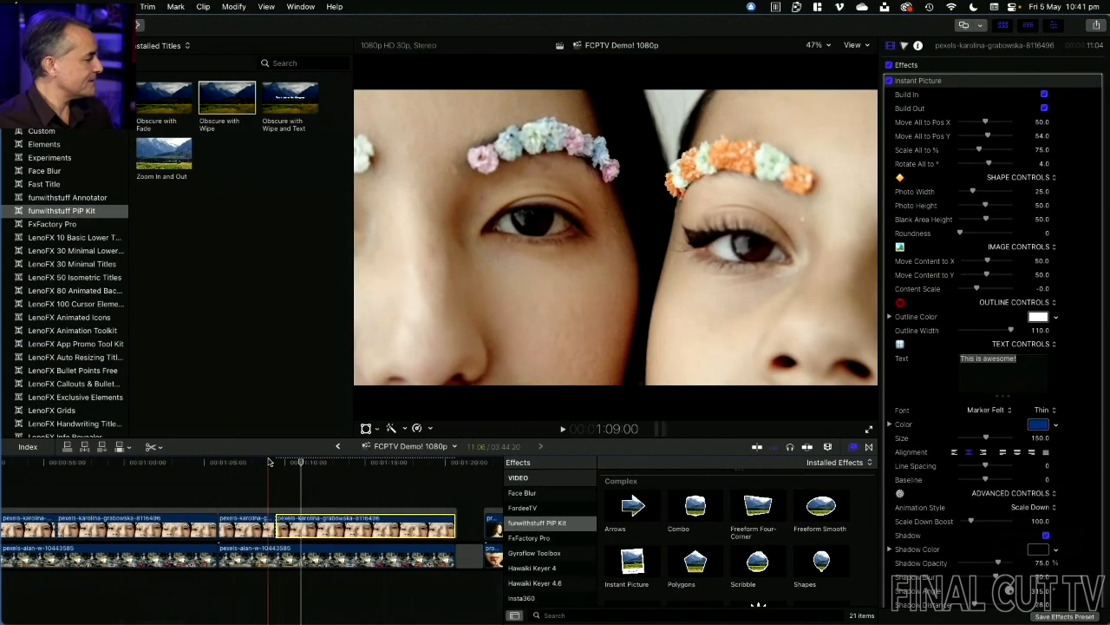
{"action": "key", "text": "space"}
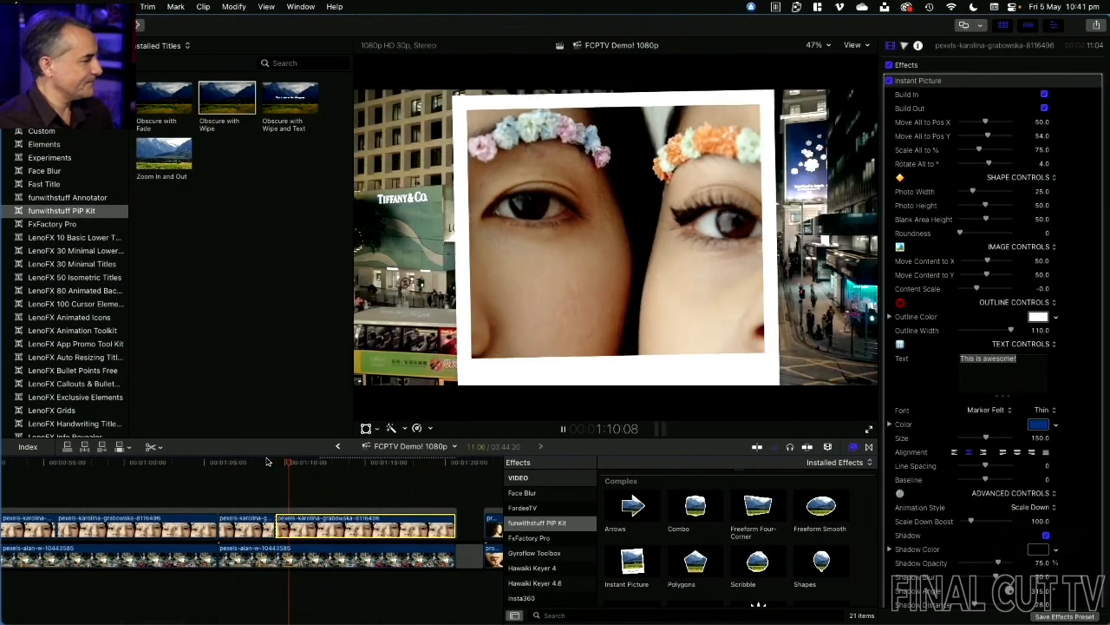
{"action": "key", "text": "space"}
Step: Scale the picture to 34.48 %, rotate it -5.6°, and play it at X 21.56, Y 40.92, and again at X 83.69
{"action": "left_click_drag", "start_coordinate": [982, 123], "coordinate": [982, 165]}
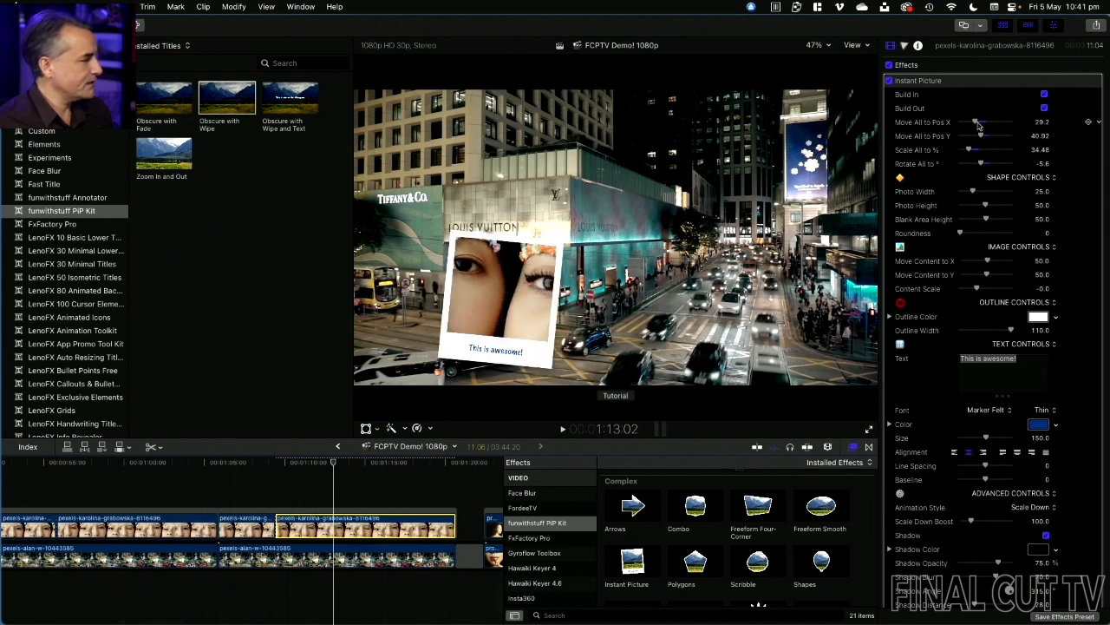
{"action": "left_click", "coordinate": [267, 461]}
{"action": "key", "text": "space"}
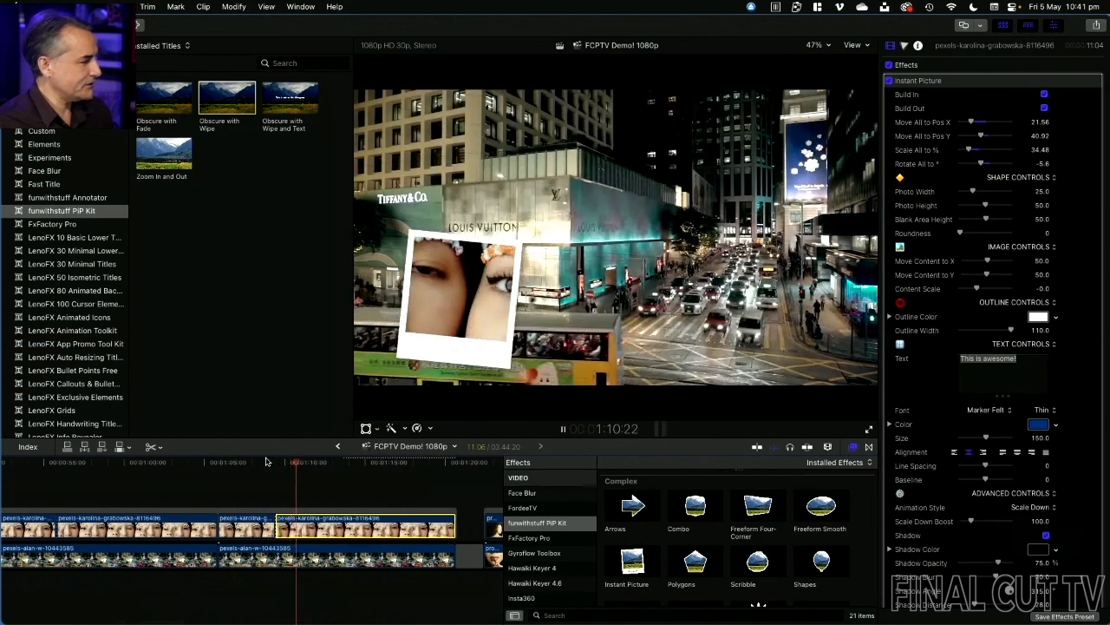
{"action": "key", "text": "space"}
{"action": "left_click_drag", "start_coordinate": [973, 124], "coordinate": [1003, 123]}
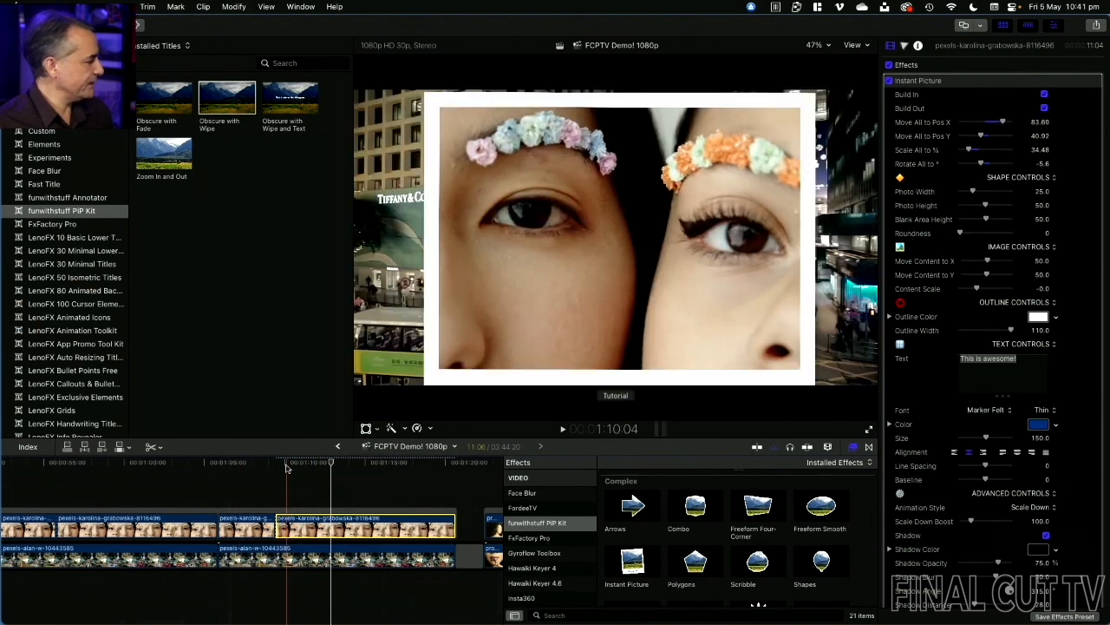
{"action": "key", "text": "space"}
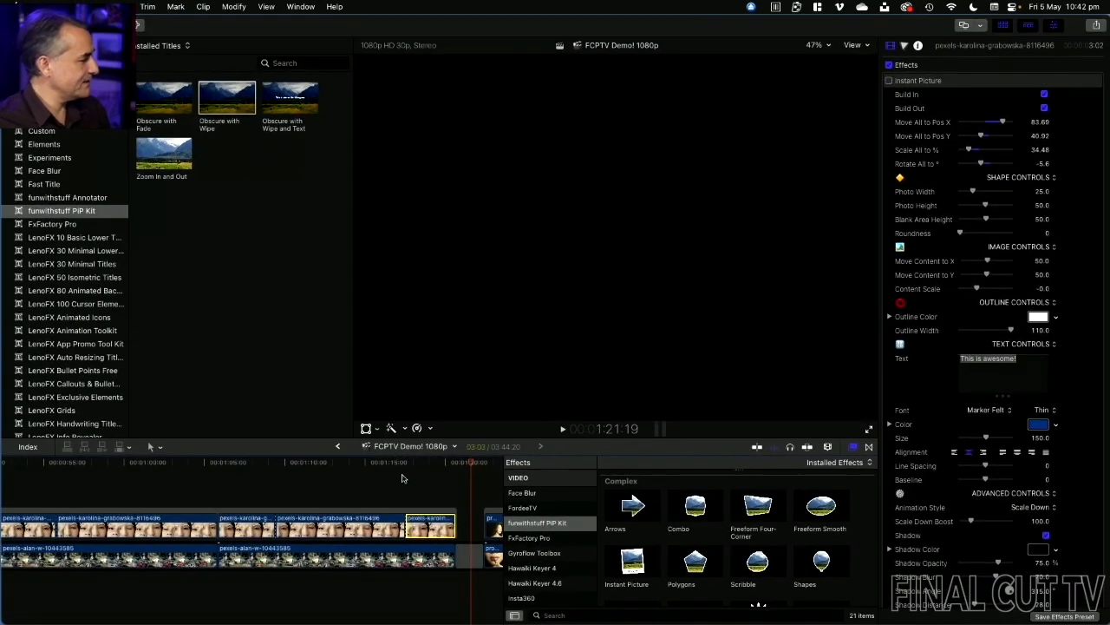
Step: Play the end of the city section and skim the following makeup section up to its Combo-framed inset
{"action": "left_click", "coordinate": [388, 461]}
{"action": "key", "text": "space"}
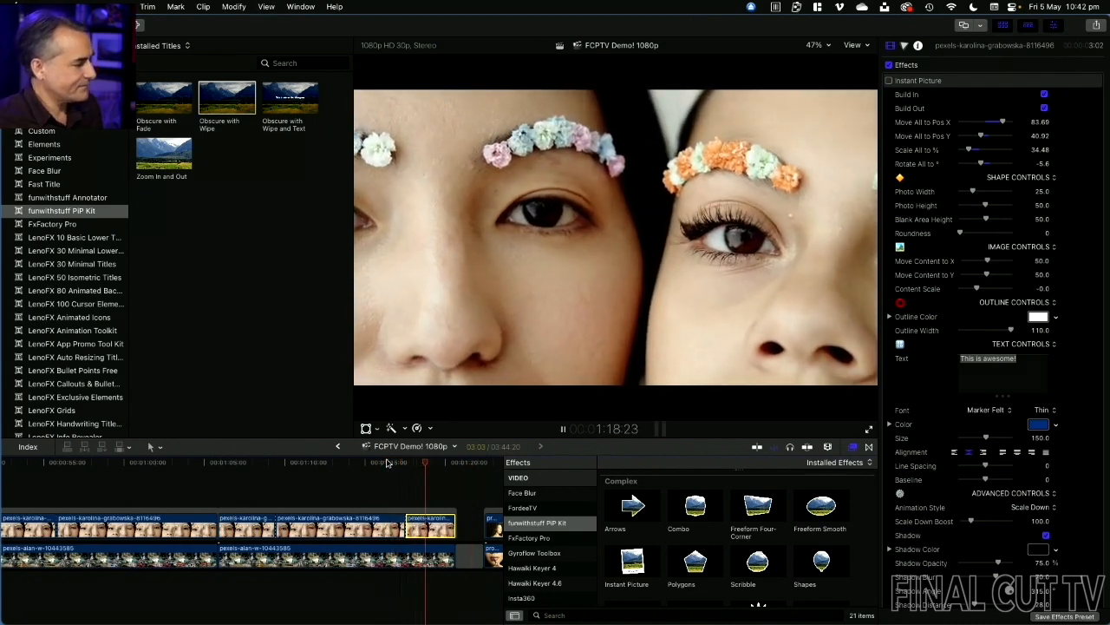
{"action": "left_click", "coordinate": [266, 463]}
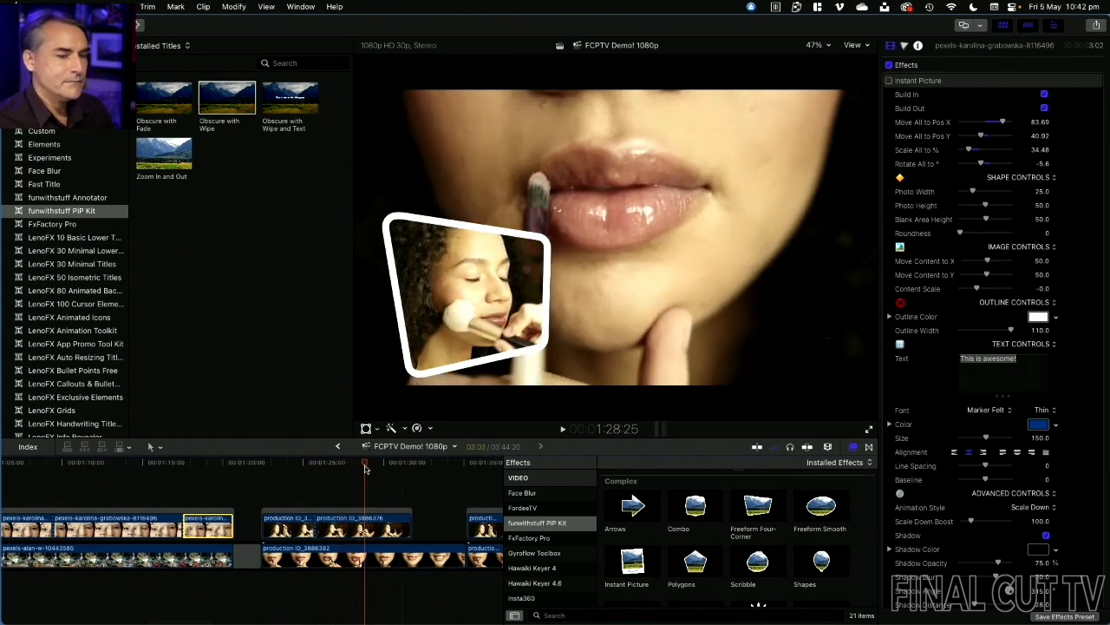
{"action": "scroll", "coordinate": [357, 481], "scroll_direction": "right", "scroll_amount": 6}
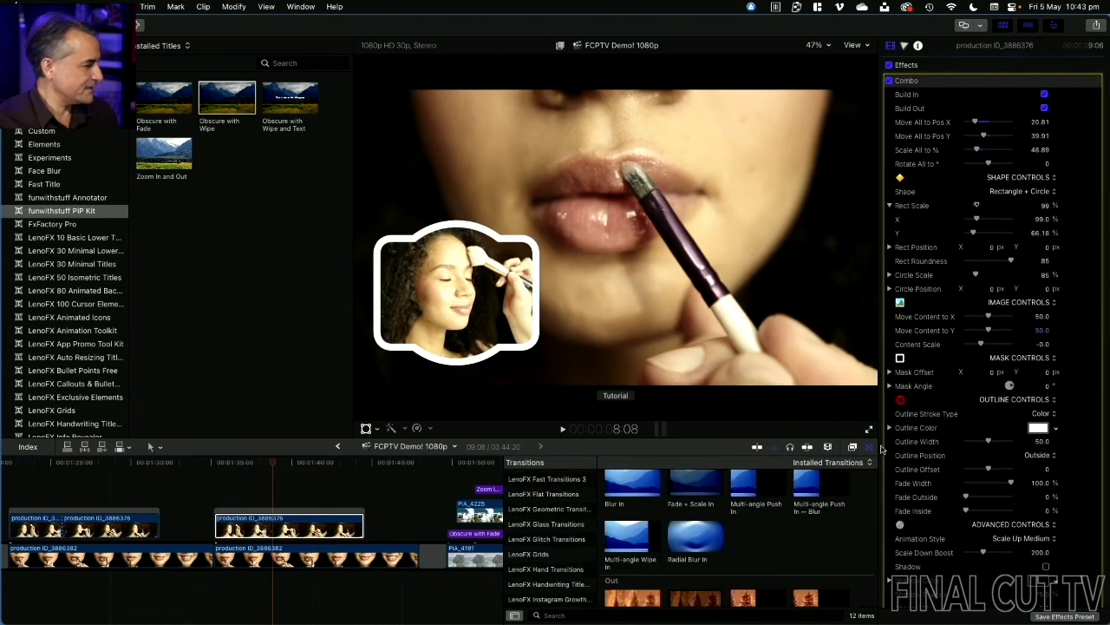
Step: Examine the In and Out transitions of the funwithstuff PiP Kit
{"action": "scroll", "coordinate": [545, 519], "scroll_direction": "up", "scroll_amount": 8}
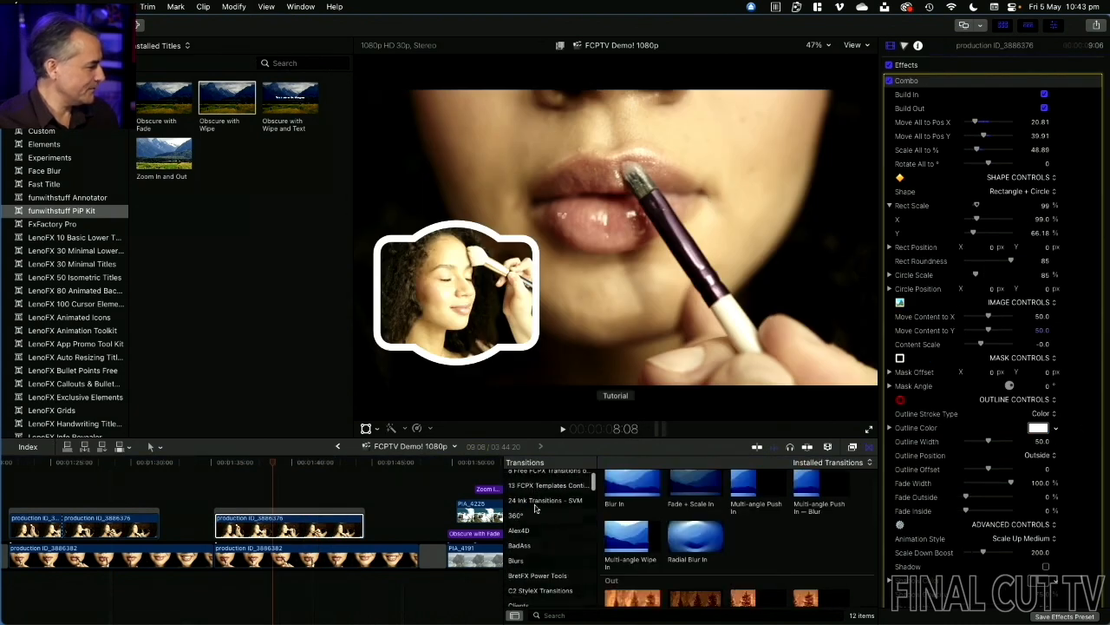
{"action": "scroll", "coordinate": [545, 519], "scroll_direction": "up", "scroll_amount": 3}
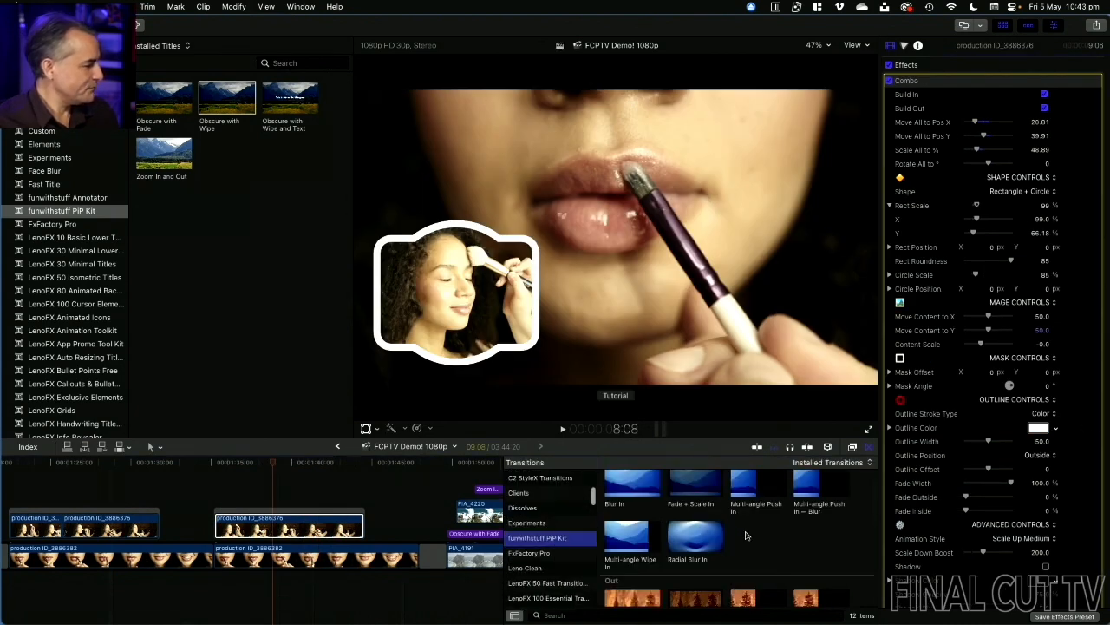
{"action": "scroll", "coordinate": [745, 535], "scroll_direction": "down", "scroll_amount": 3}
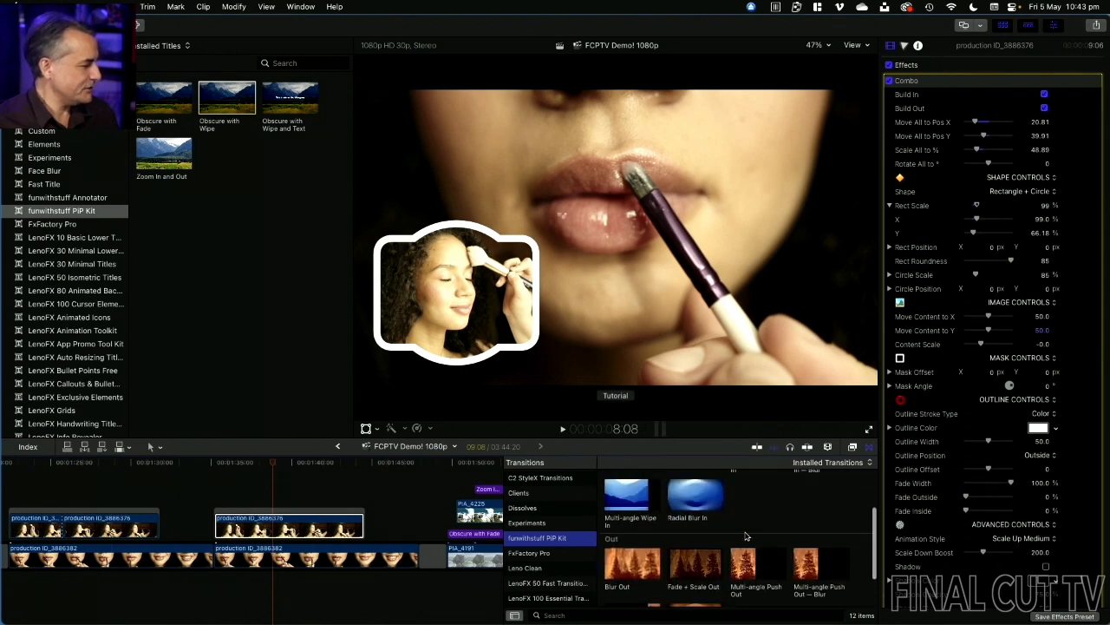
{"action": "scroll", "coordinate": [745, 535], "scroll_direction": "up", "scroll_amount": 3}
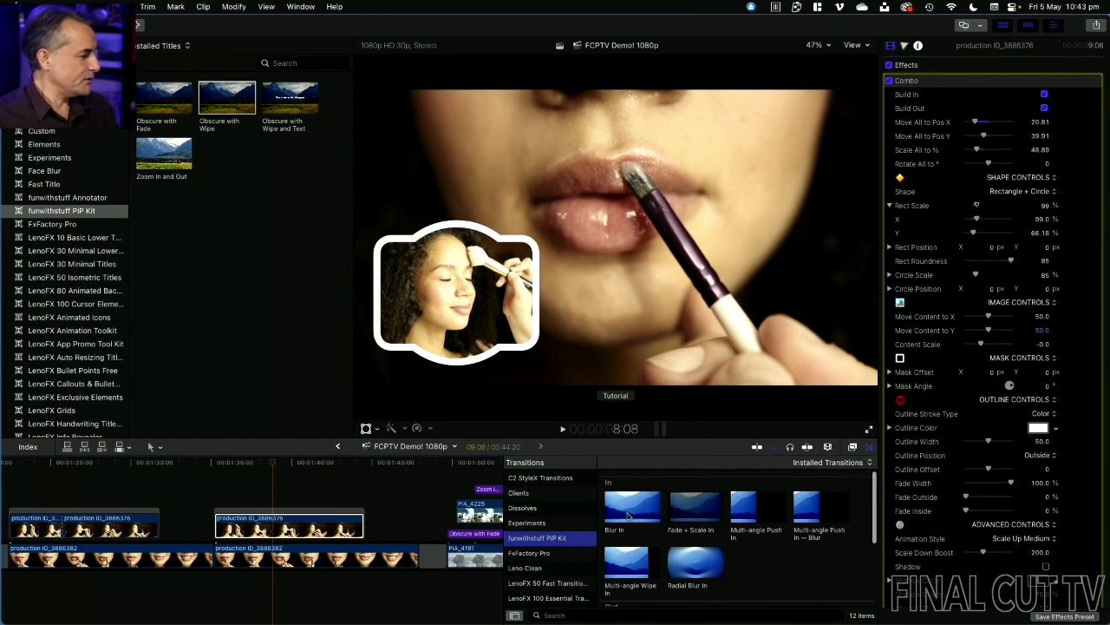
{"action": "scroll", "coordinate": [642, 524], "scroll_direction": "down", "scroll_amount": 3}
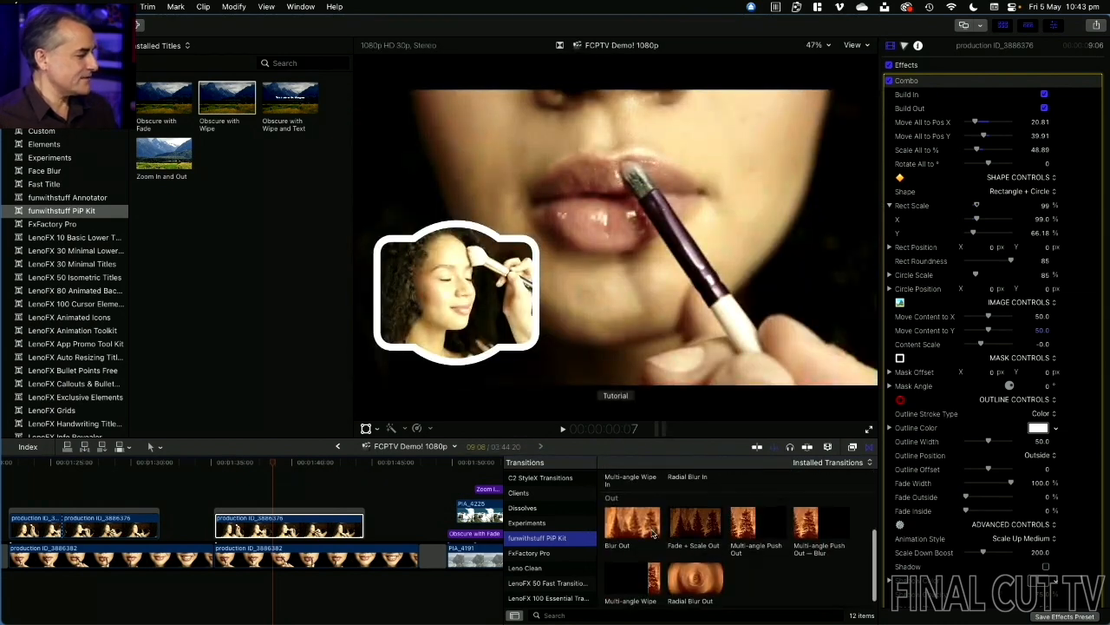
{"action": "scroll", "coordinate": [646, 520], "scroll_direction": "up", "scroll_amount": 3}
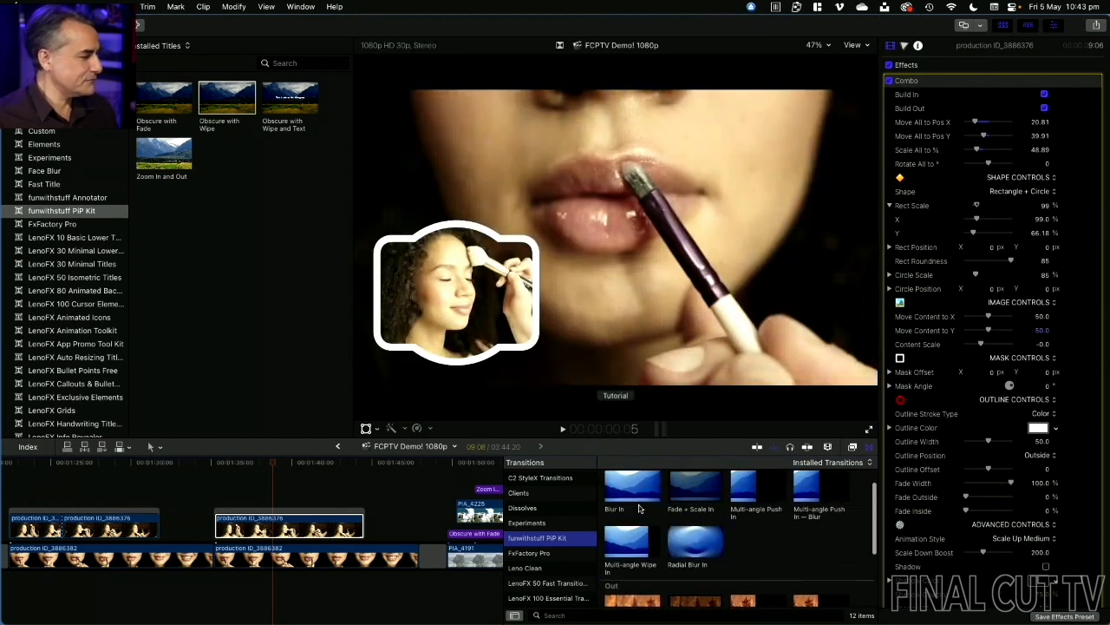
{"action": "scroll", "coordinate": [639, 493], "scroll_direction": "up", "scroll_amount": 1}
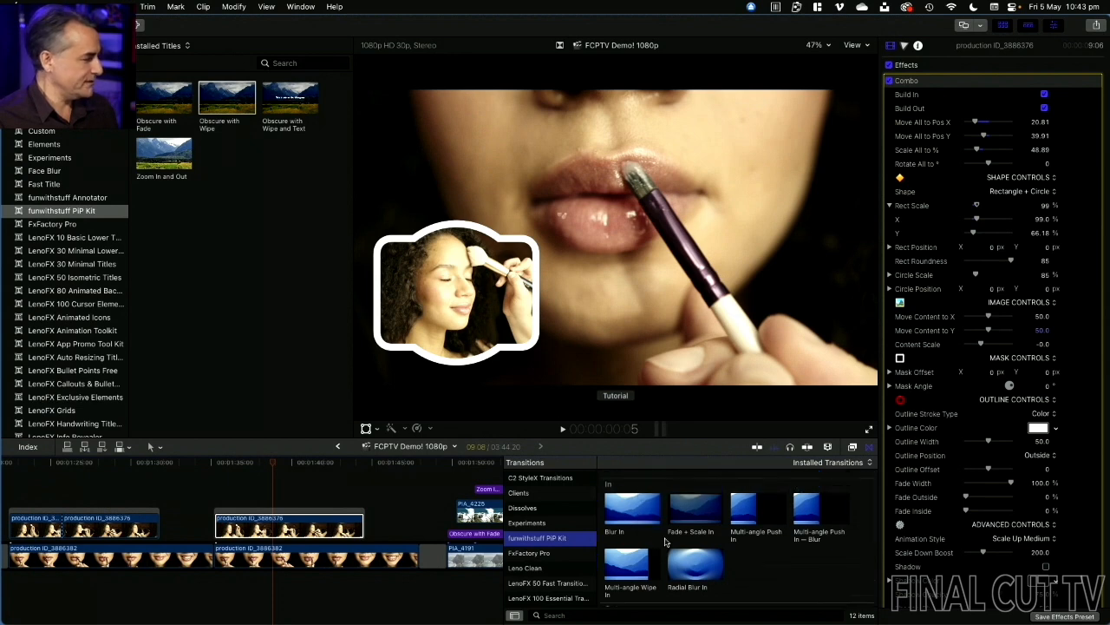
{"action": "scroll", "coordinate": [568, 517], "scroll_direction": "up", "scroll_amount": 3}
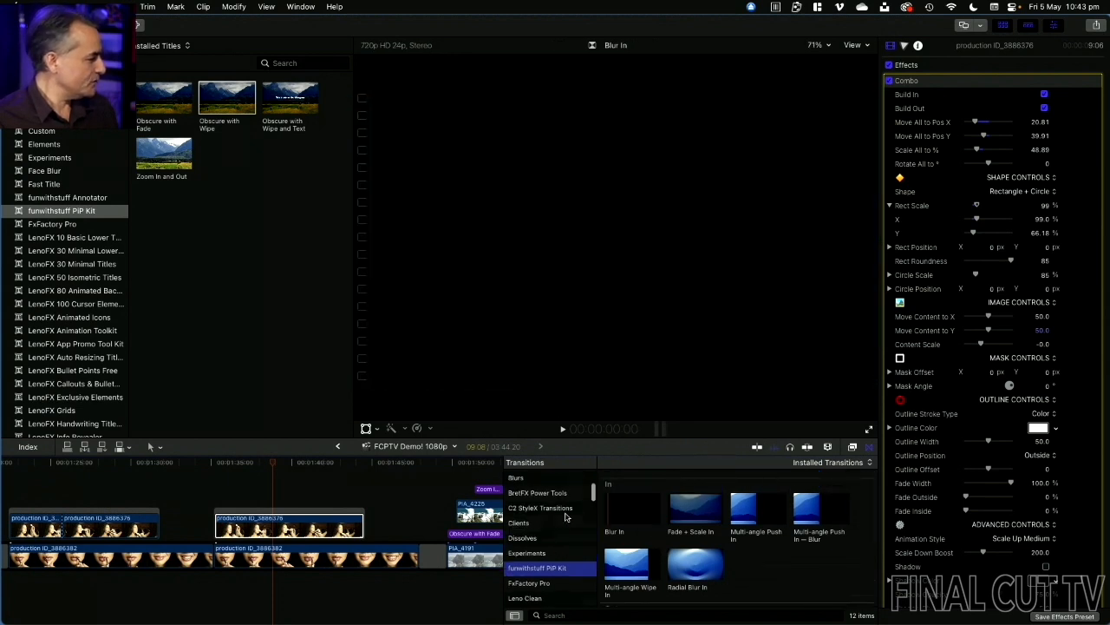
Step: Add the Radial blur transition to the start of the Combo clip and trim the clip to start later
{"action": "left_click", "coordinate": [560, 504]}
{"action": "left_click_drag", "start_coordinate": [763, 495], "coordinate": [243, 523]}
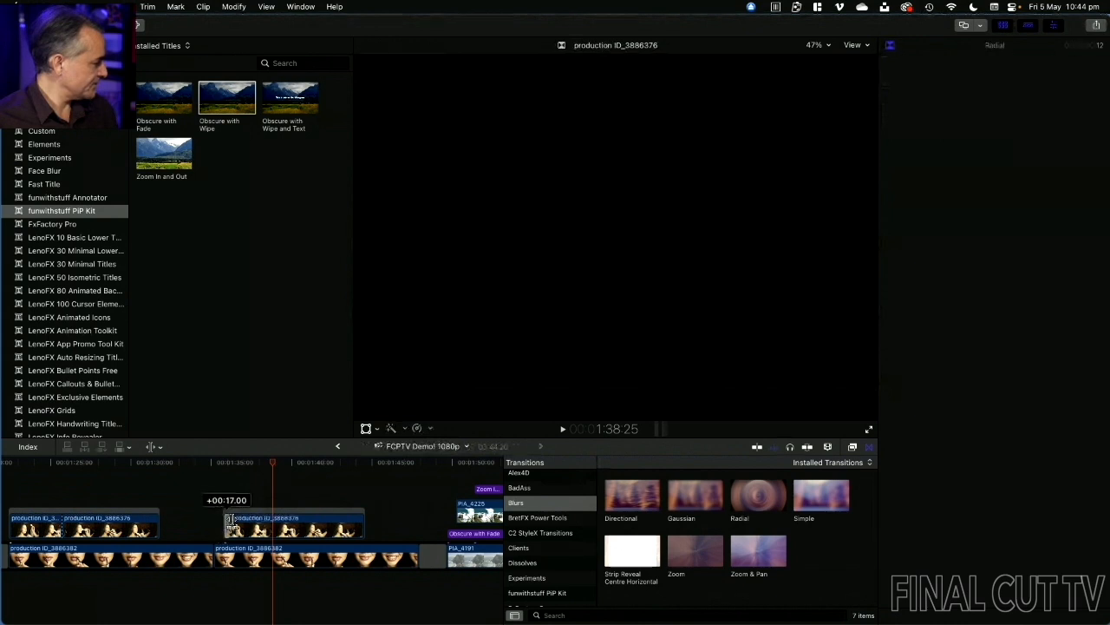
{"action": "key", "text": "t"}
Step: Play the Radial blur on the Combo inset and stop on a frame in the middle of the transition
{"action": "left_click", "coordinate": [236, 464]}
{"action": "key", "text": "space"}
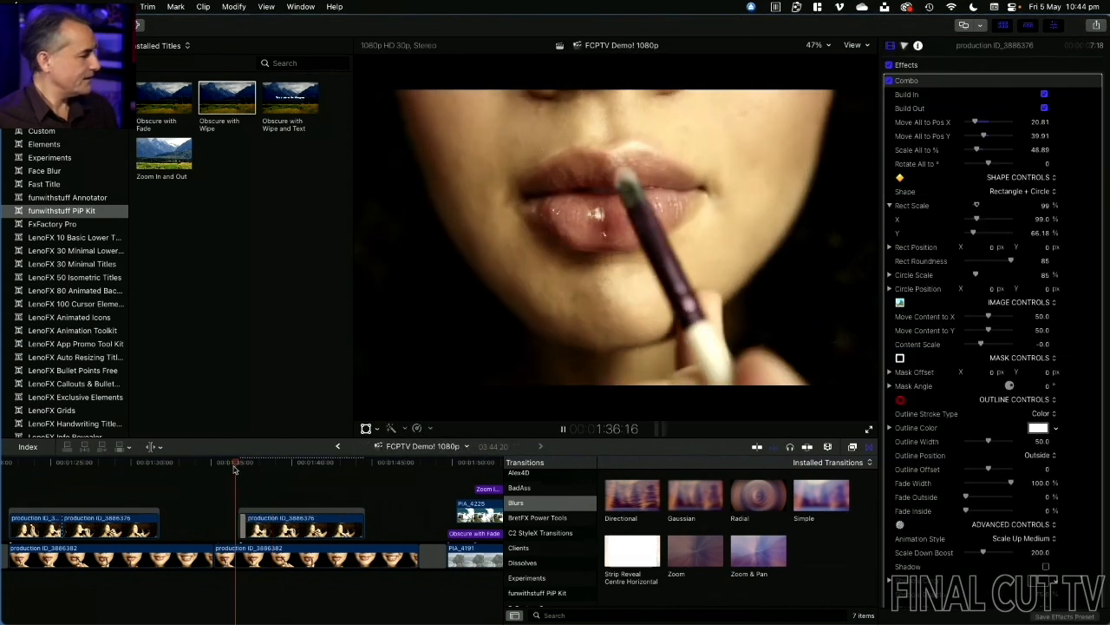
{"action": "key", "text": "space"}
{"action": "left_click_drag", "start_coordinate": [251, 462], "coordinate": [245, 462]}
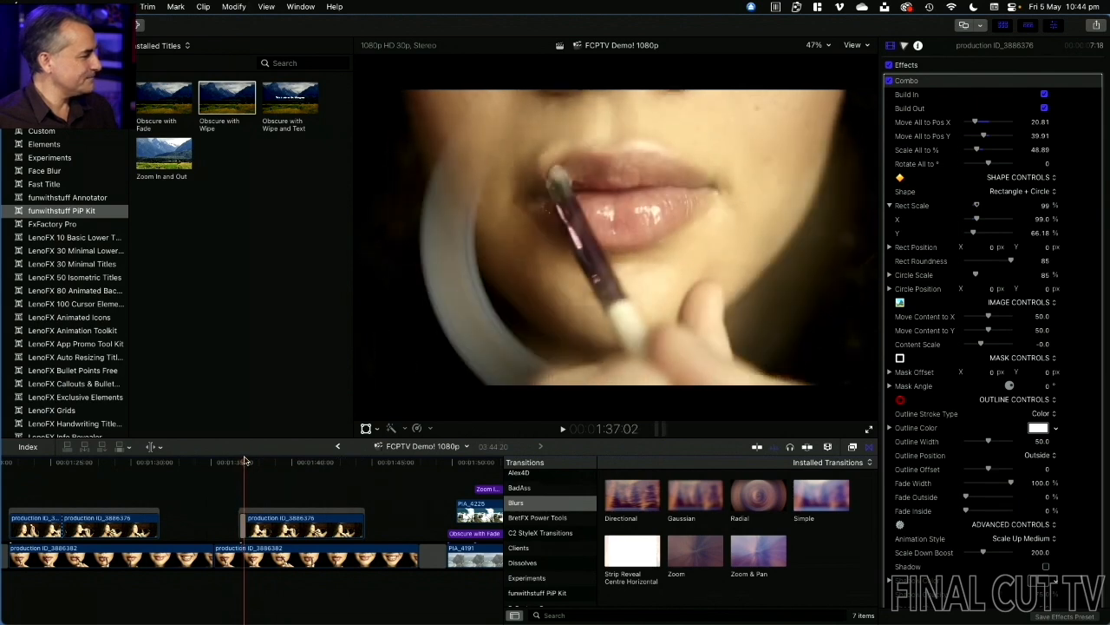
Step: Replace the Radial transition at the start of the Combo clip with the PiP Kit's Radial Blur In
{"action": "scroll", "coordinate": [555, 531], "scroll_direction": "down", "scroll_amount": 2}
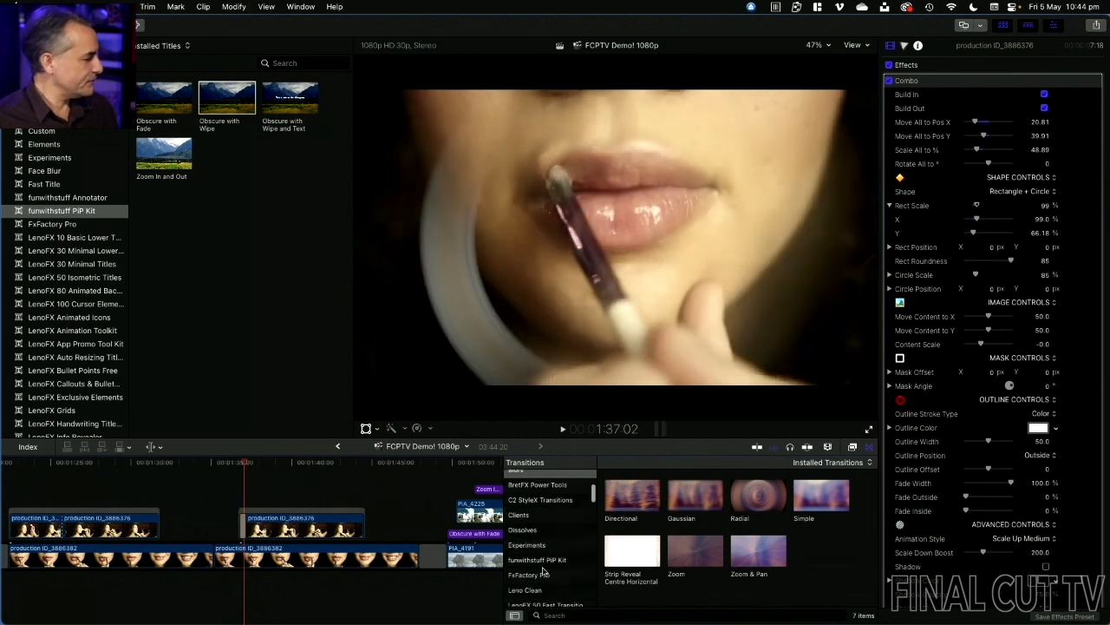
{"action": "left_click", "coordinate": [538, 560]}
{"action": "left_click_drag", "start_coordinate": [697, 570], "coordinate": [244, 529]}
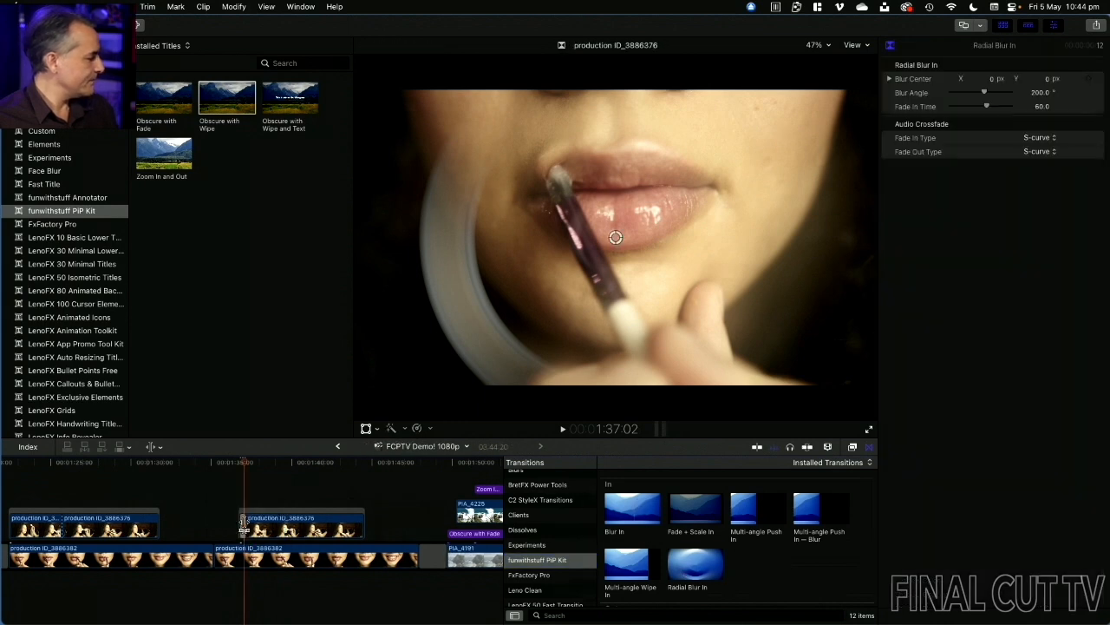
Step: Play the Radial Blur In at the start of the Combo inset and stop on a frame after it
{"action": "left_click", "coordinate": [234, 462]}
{"action": "key", "text": "space"}
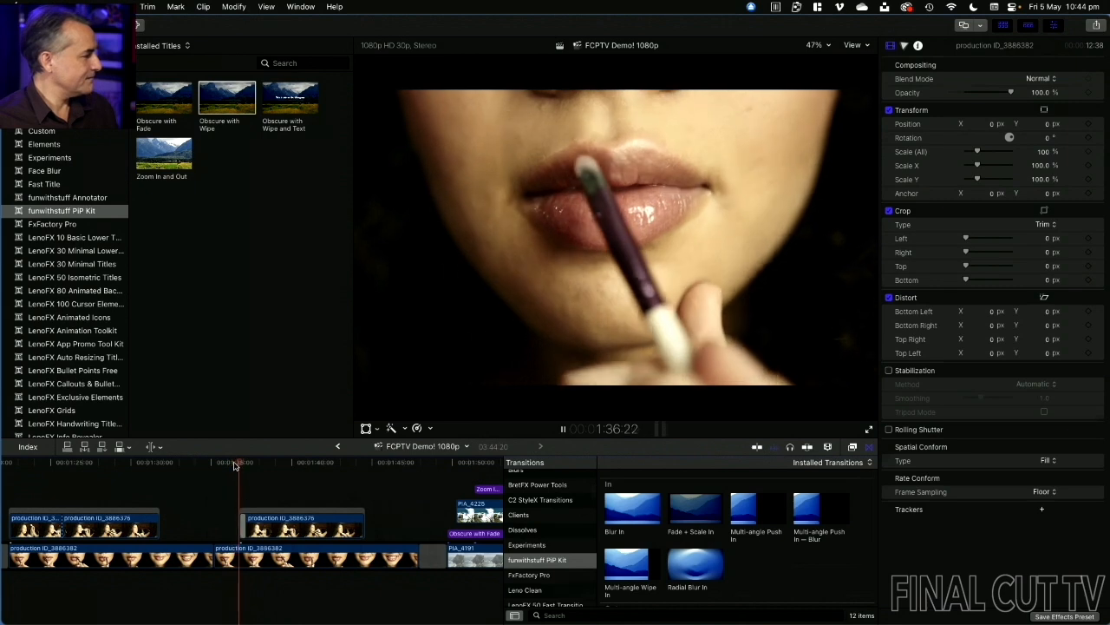
{"action": "key", "text": "space"}
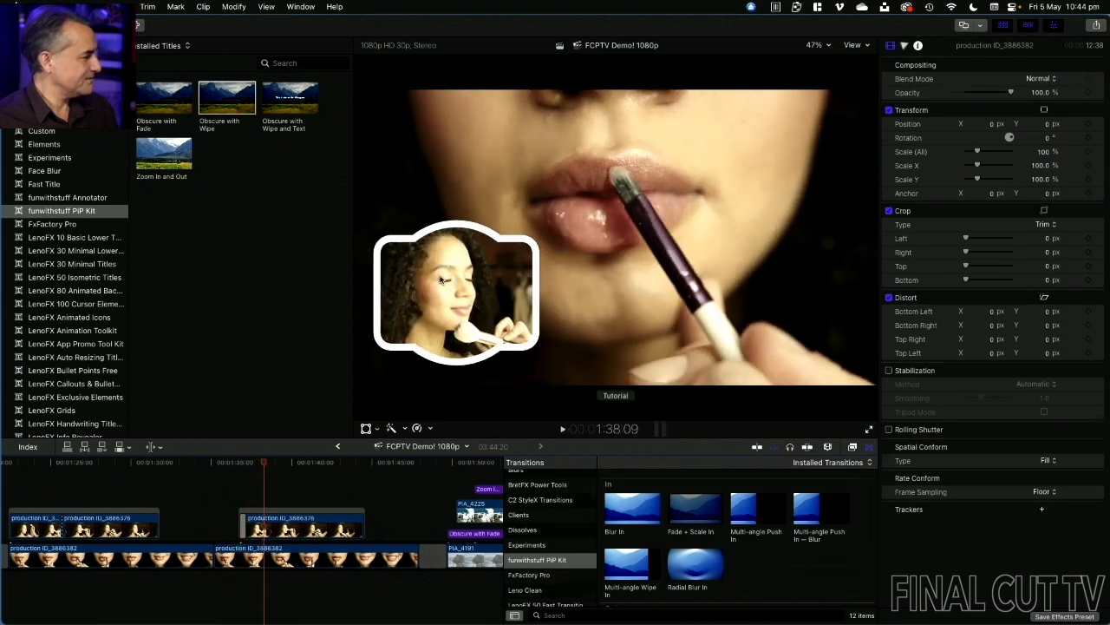
{"action": "left_click", "coordinate": [445, 274]}
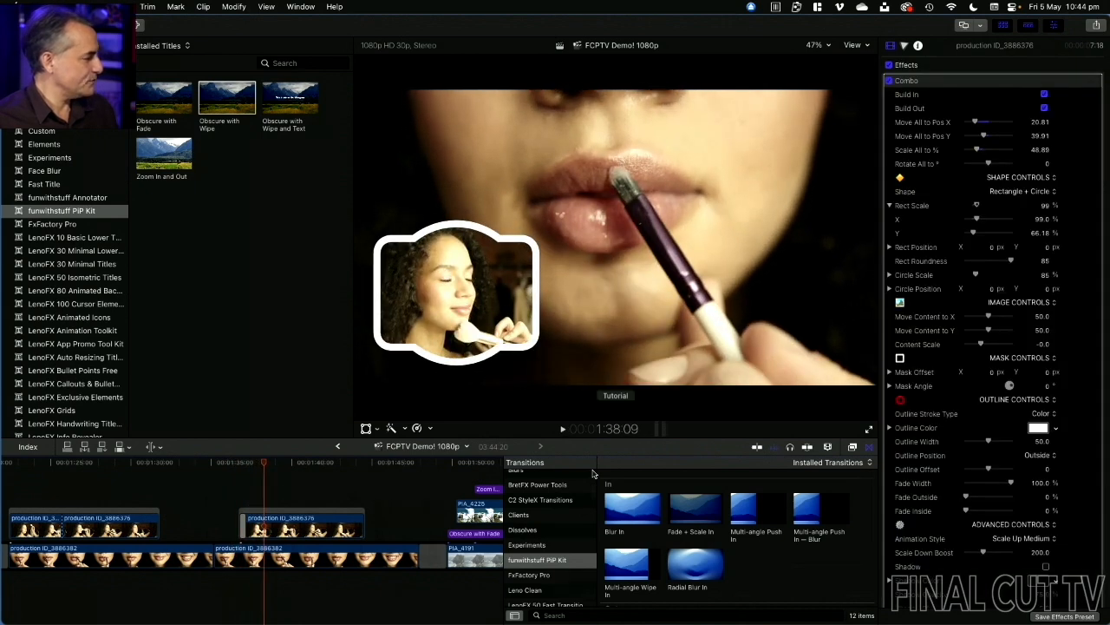
{"action": "left_click", "coordinate": [253, 521]}
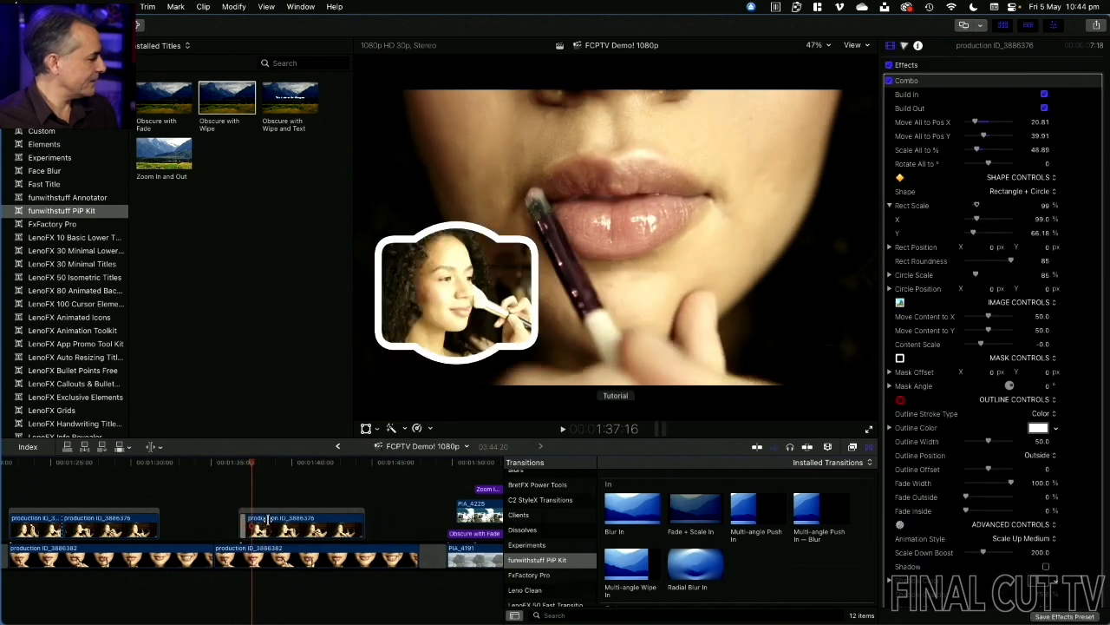
Step: Turn off Build In and Build Out for the Combo effect and replay the start of the inset
{"action": "left_click", "coordinate": [265, 527]}
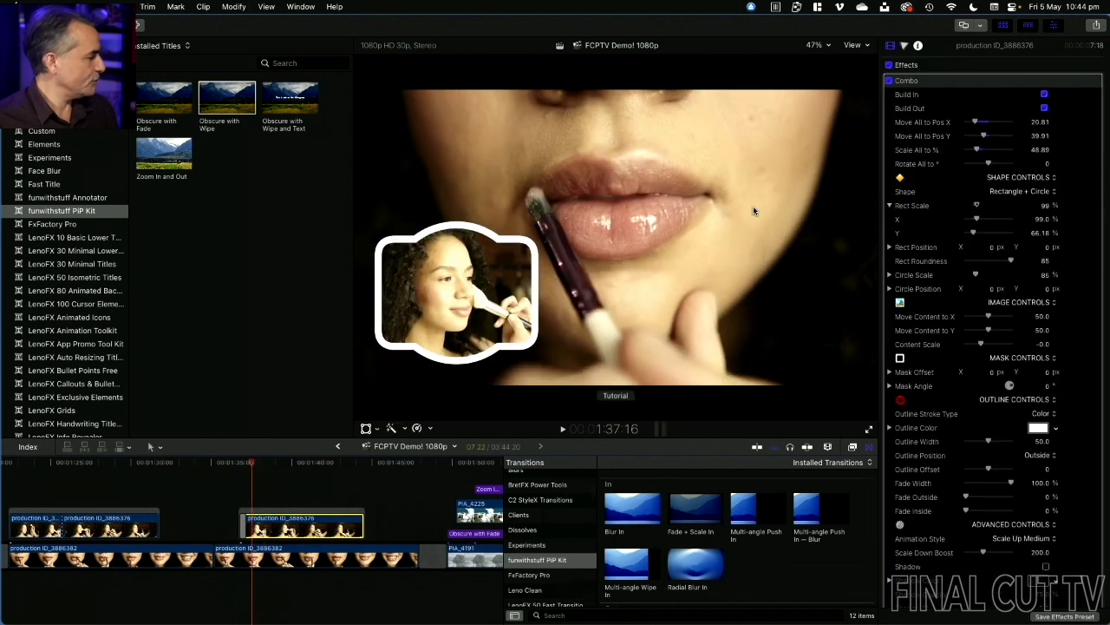
{"action": "left_click", "coordinate": [1045, 94]}
{"action": "left_click", "coordinate": [1044, 108]}
{"action": "key", "text": "space"}
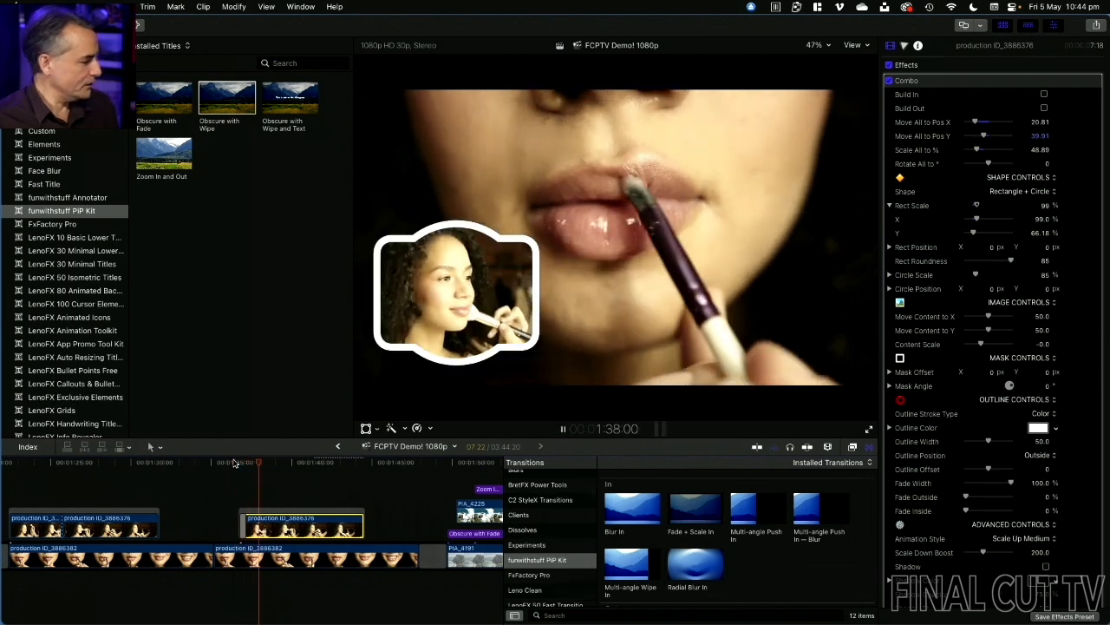
{"action": "key", "text": "space"}
Step: Replace the inset's start transition with Multi-angle Push In — Blur and set its Move From to X -0.45, Y 0.52
{"action": "left_click_drag", "start_coordinate": [573, 524], "coordinate": [244, 525]}
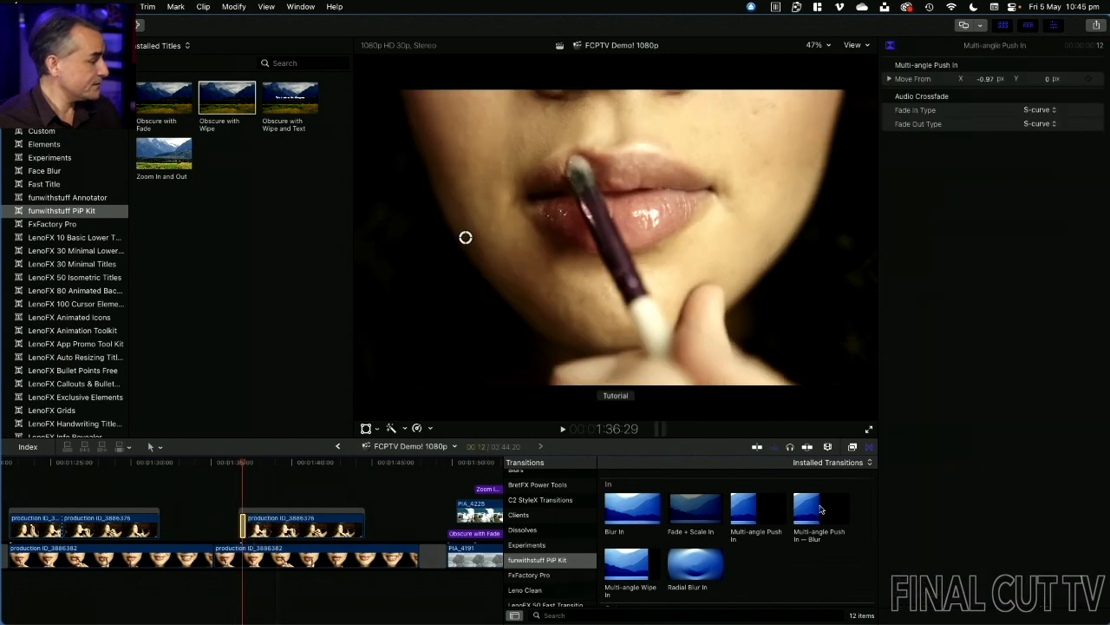
{"action": "left_click_drag", "start_coordinate": [781, 515], "coordinate": [244, 526]}
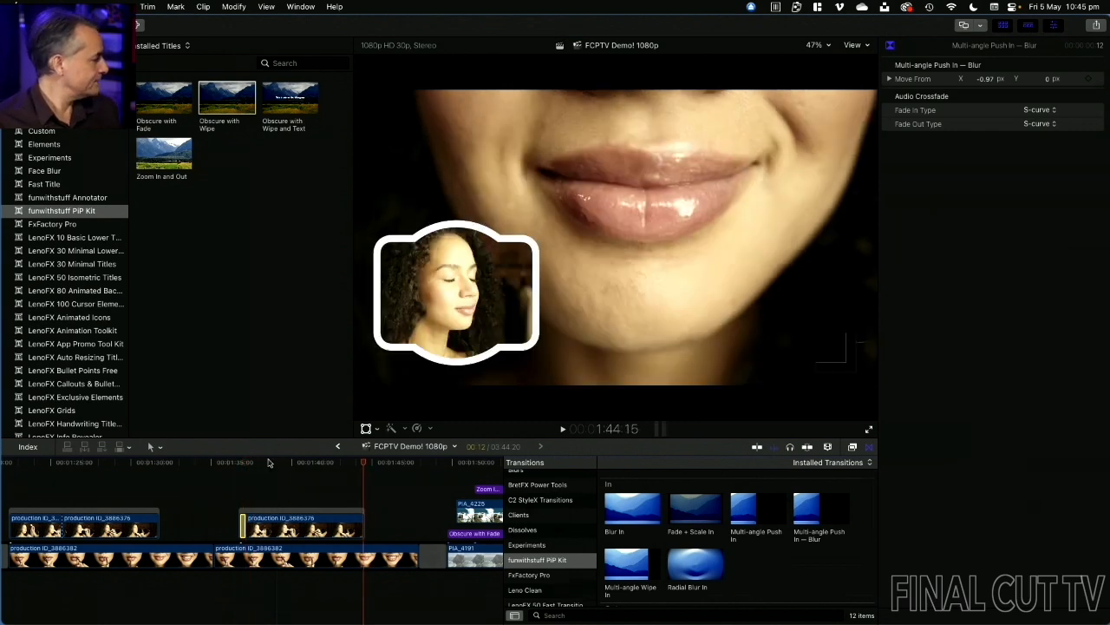
{"action": "key", "text": "Up"}
{"action": "left_click_drag", "start_coordinate": [465, 239], "coordinate": [545, 96]}
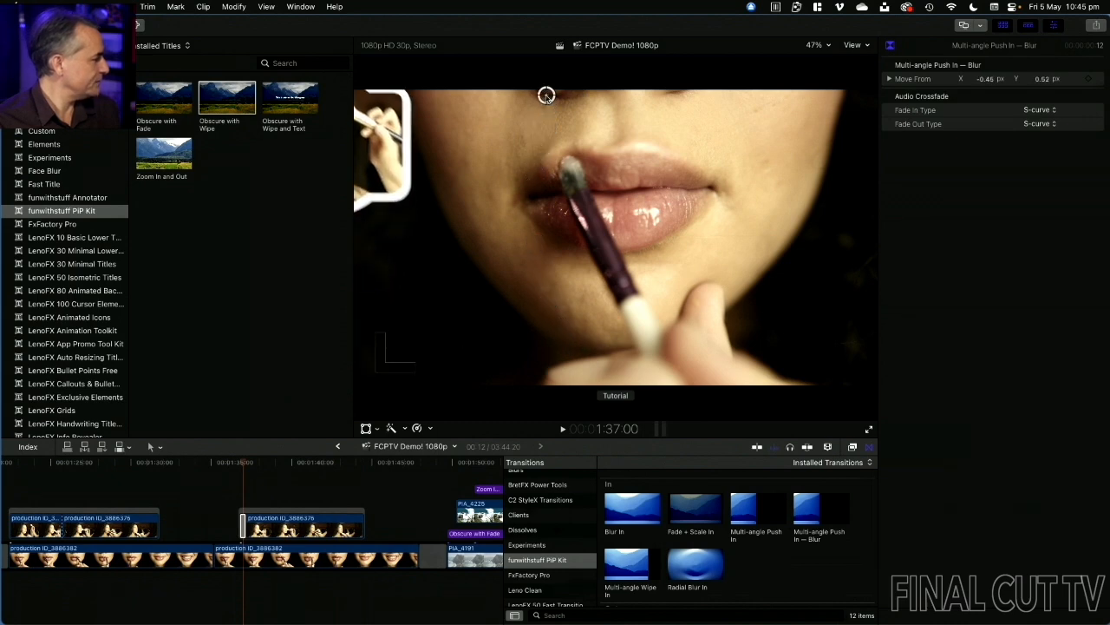
Step: Examine the Multi-angle Push In — Blur on the Combo inset frame by frame, backward and forward
{"action": "left_click", "coordinate": [245, 459]}
{"action": "left_click_drag", "start_coordinate": [243, 461], "coordinate": [246, 464]}
{"action": "key", "text": "Left"}
{"action": "key", "text": "Left"}
{"action": "key", "text": "Left"}
{"action": "key", "text": "Left"}
{"action": "key", "text": "Left"}
{"action": "key", "text": "Left"}
{"action": "key", "text": "Left"}
{"action": "key", "text": "Left"}
{"action": "key", "text": "Left"}
{"action": "key", "text": "Left"}
{"action": "key", "text": "Left"}
{"action": "key", "text": "Right"}
{"action": "key", "text": "Right"}
{"action": "key", "text": "Right"}
{"action": "key", "text": "Right"}
{"action": "key", "text": "Right"}
{"action": "key", "text": "Right"}
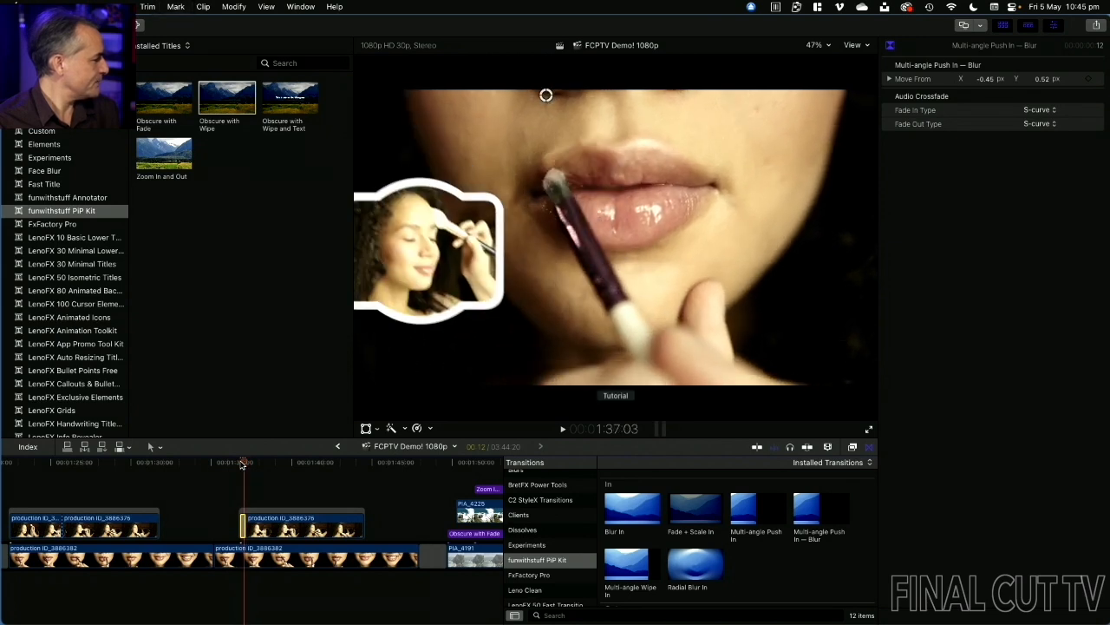
{"action": "key", "text": "Right"}
{"action": "key", "text": "Right"}
{"action": "key", "text": "Right"}
{"action": "key", "text": "Right"}
{"action": "key", "text": "Right"}
Step: Apply the PiP Kit's Circle effect to the top clip of the stacked car clips and Arrows to the clip beneath it
{"action": "scroll", "coordinate": [383, 477], "scroll_direction": "right", "scroll_amount": 10}
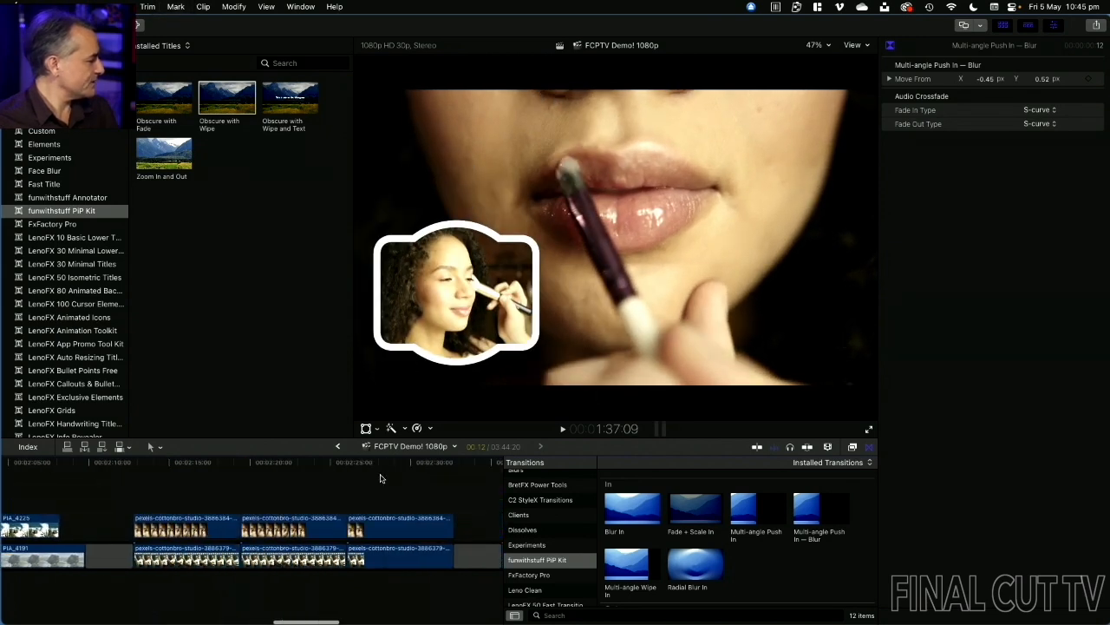
{"action": "scroll", "coordinate": [380, 478], "scroll_direction": "right", "scroll_amount": 5}
{"action": "scroll", "coordinate": [208, 486], "scroll_direction": "up", "scroll_amount": 3}
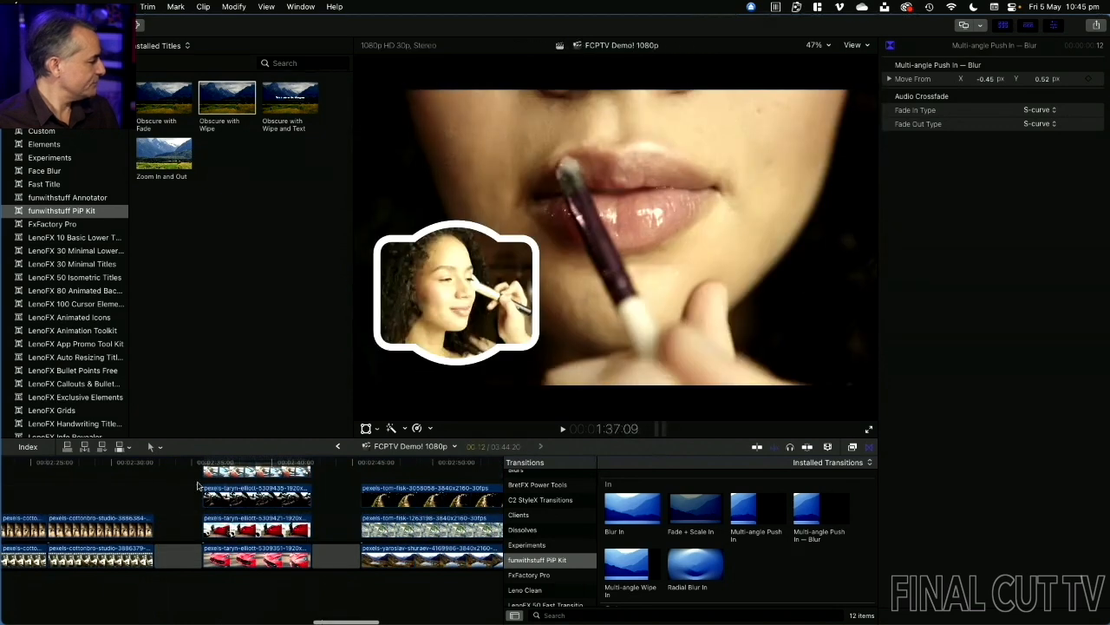
{"action": "left_click", "coordinate": [206, 472]}
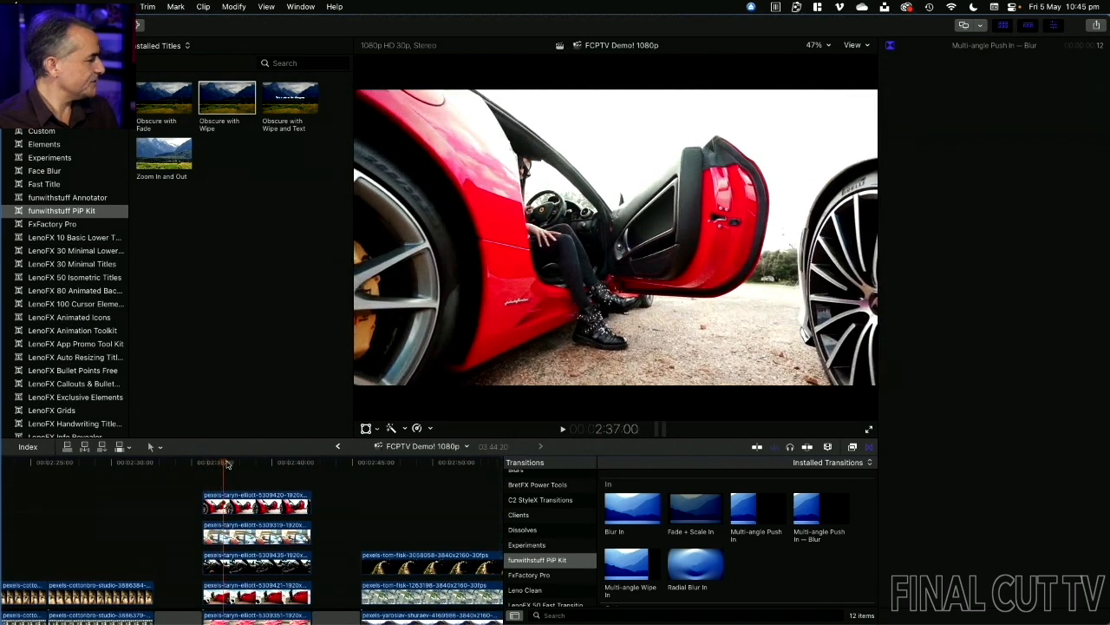
{"action": "left_click", "coordinate": [233, 461]}
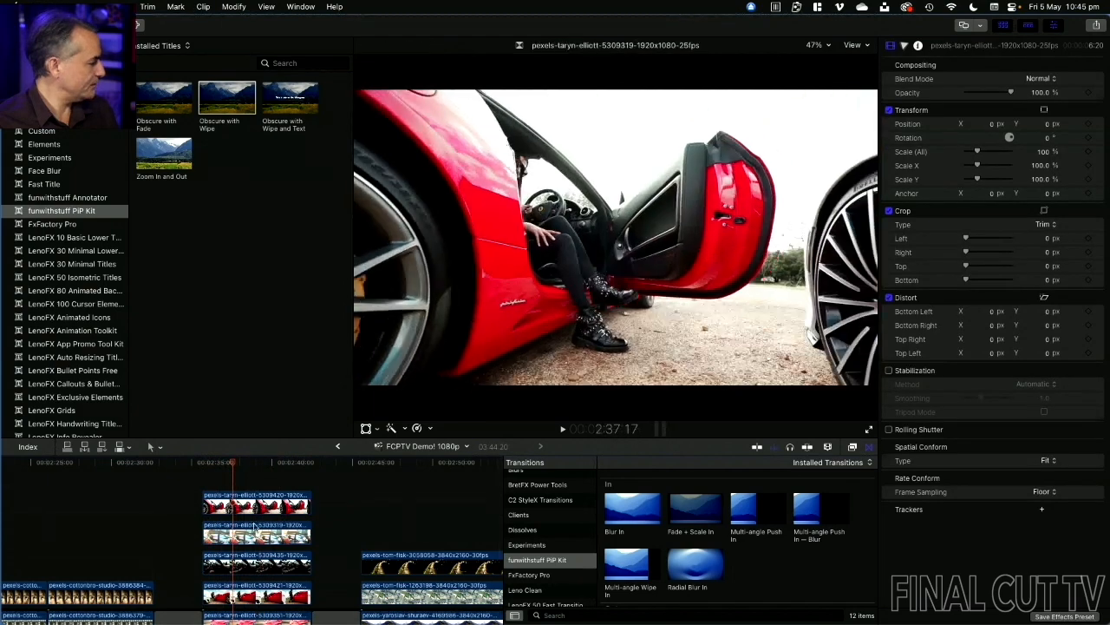
{"action": "scroll", "coordinate": [252, 510], "scroll_direction": "down", "scroll_amount": 2}
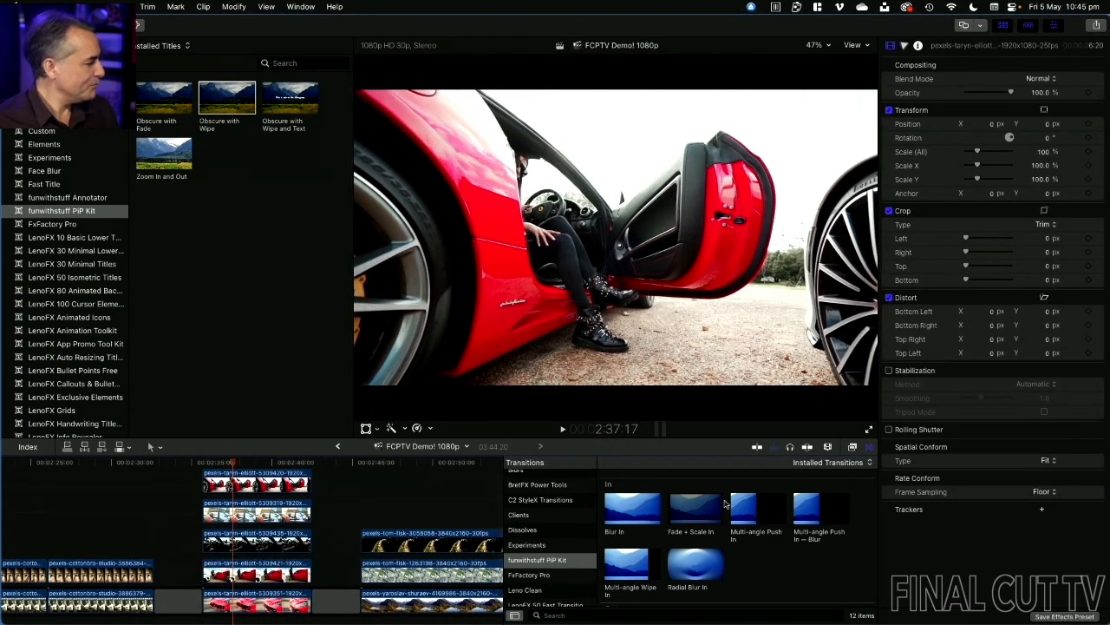
{"action": "key", "text": "super+5"}
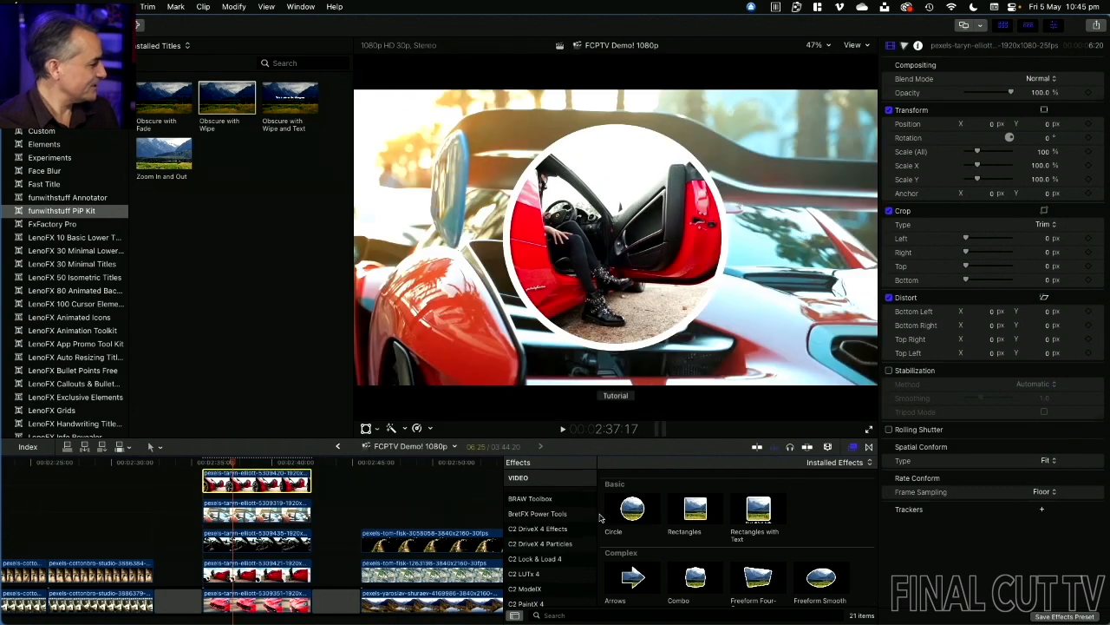
{"action": "left_click_drag", "start_coordinate": [628, 584], "coordinate": [268, 511]}
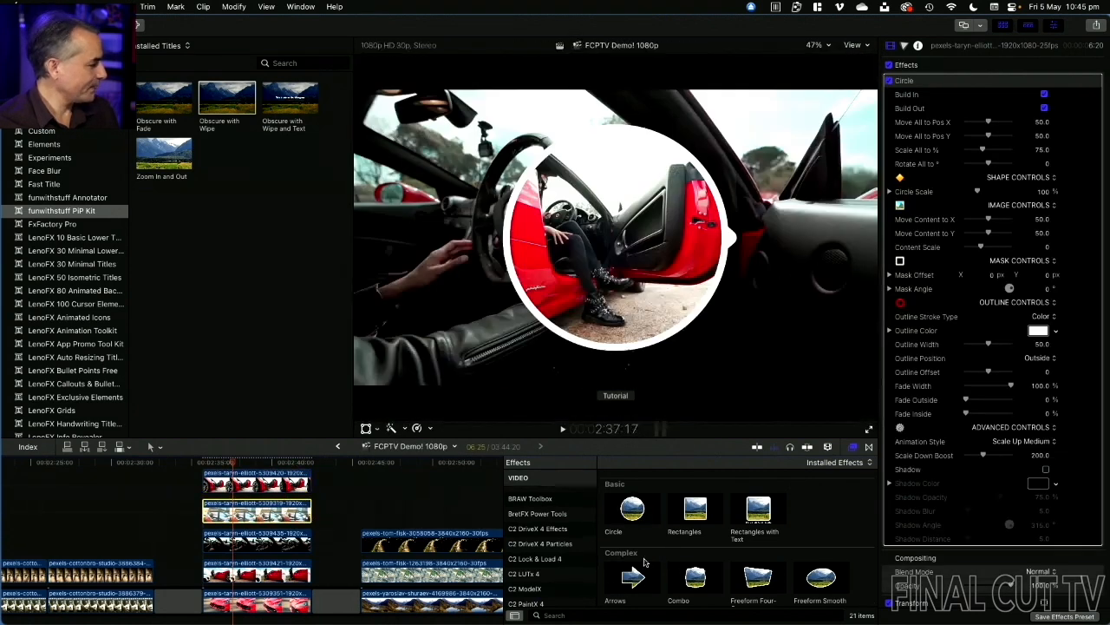
Step: Apply Freeform Four-Corner to the third clip in the car stack and Shapes to the fourth
{"action": "left_click_drag", "start_coordinate": [746, 575], "coordinate": [270, 545]}
{"action": "scroll", "coordinate": [609, 570], "scroll_direction": "down", "scroll_amount": 3}
{"action": "scroll", "coordinate": [750, 556], "scroll_direction": "down", "scroll_amount": 1}
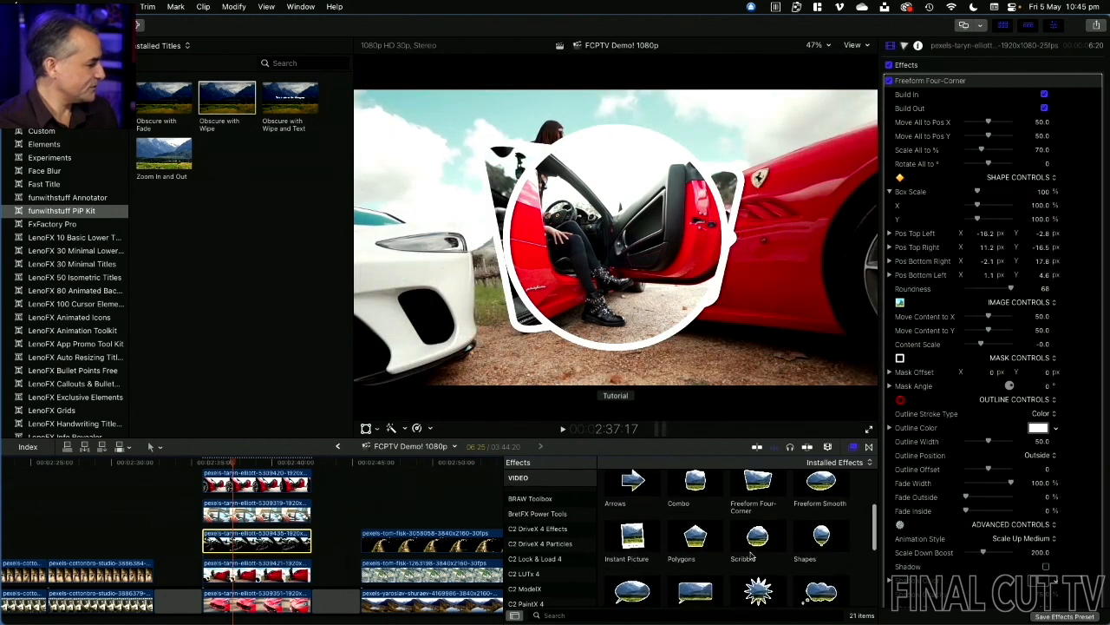
{"action": "left_click_drag", "start_coordinate": [752, 542], "coordinate": [296, 572]}
Step: Scale the Circle inset on the top car clip to 37.03% and move it to Pos X 17.7
{"action": "left_click", "coordinate": [203, 464]}
{"action": "left_click", "coordinate": [230, 483]}
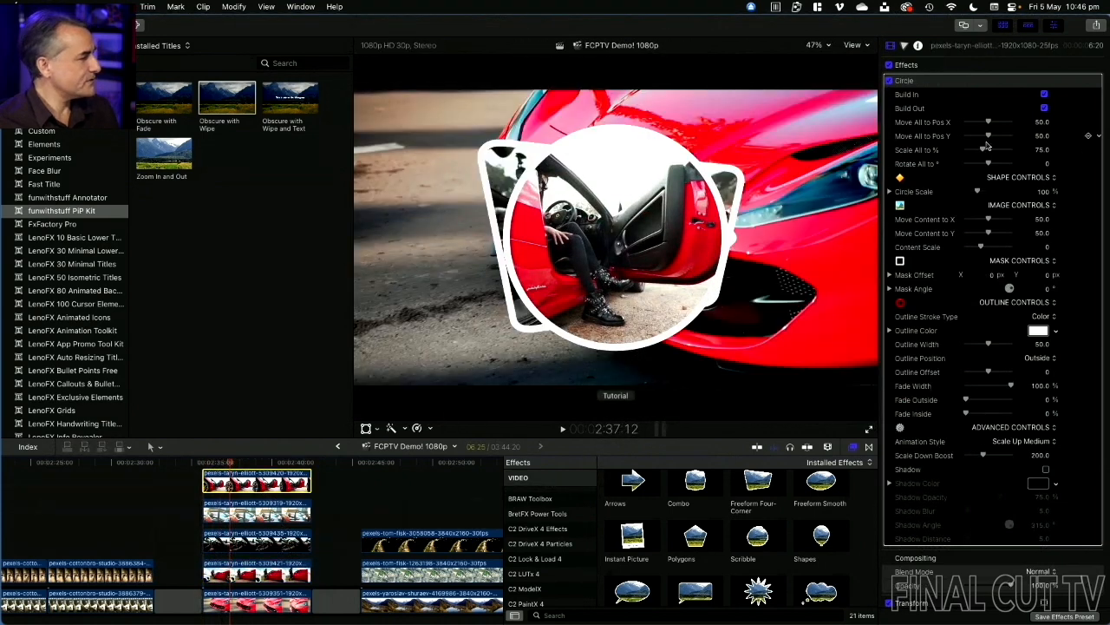
{"action": "left_click_drag", "start_coordinate": [983, 151], "coordinate": [974, 123]}
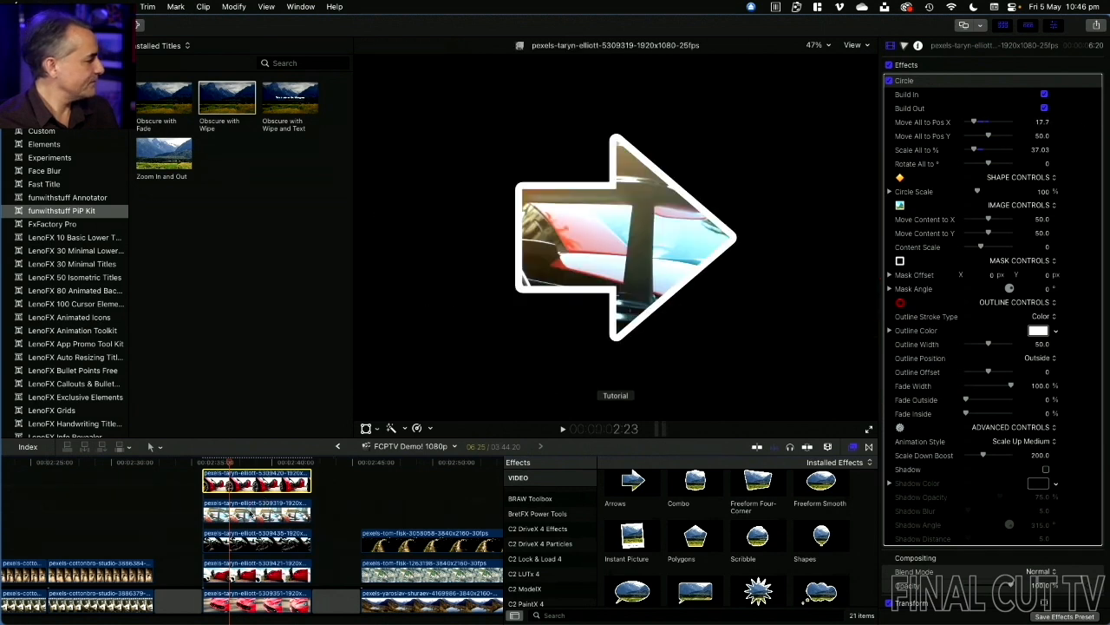
Step: Move the Arrows inset to Pos X 71.0, Pos Y 56.34 and change its shape to Chevron
{"action": "left_click", "coordinate": [250, 513]}
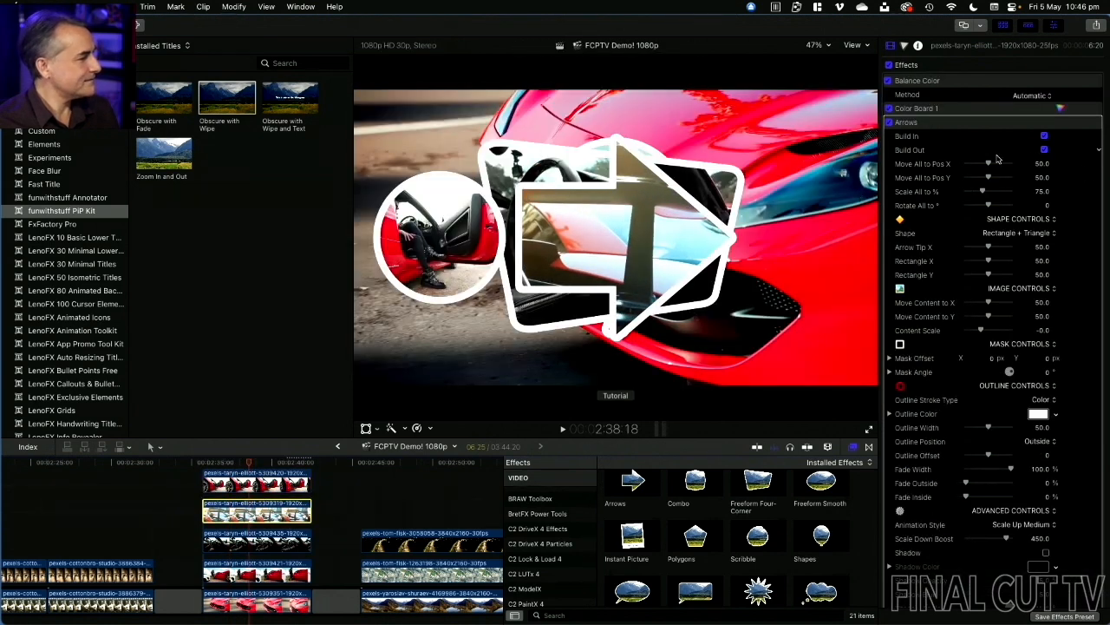
{"action": "left_click_drag", "start_coordinate": [992, 165], "coordinate": [995, 178]}
{"action": "left_click", "coordinate": [1024, 233]}
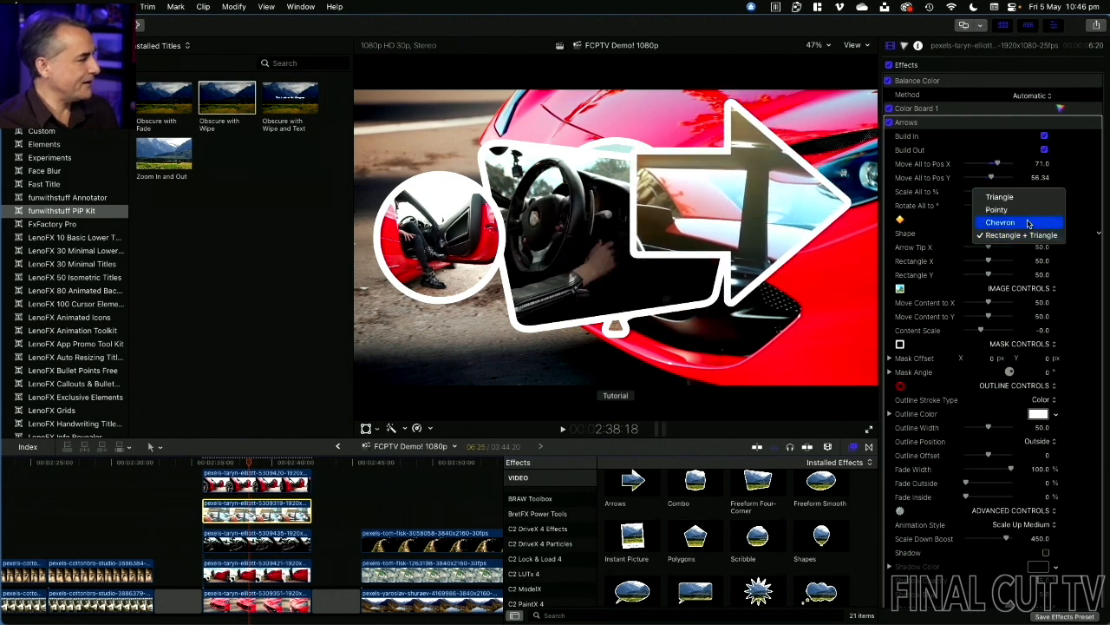
{"action": "left_click", "coordinate": [1029, 223]}
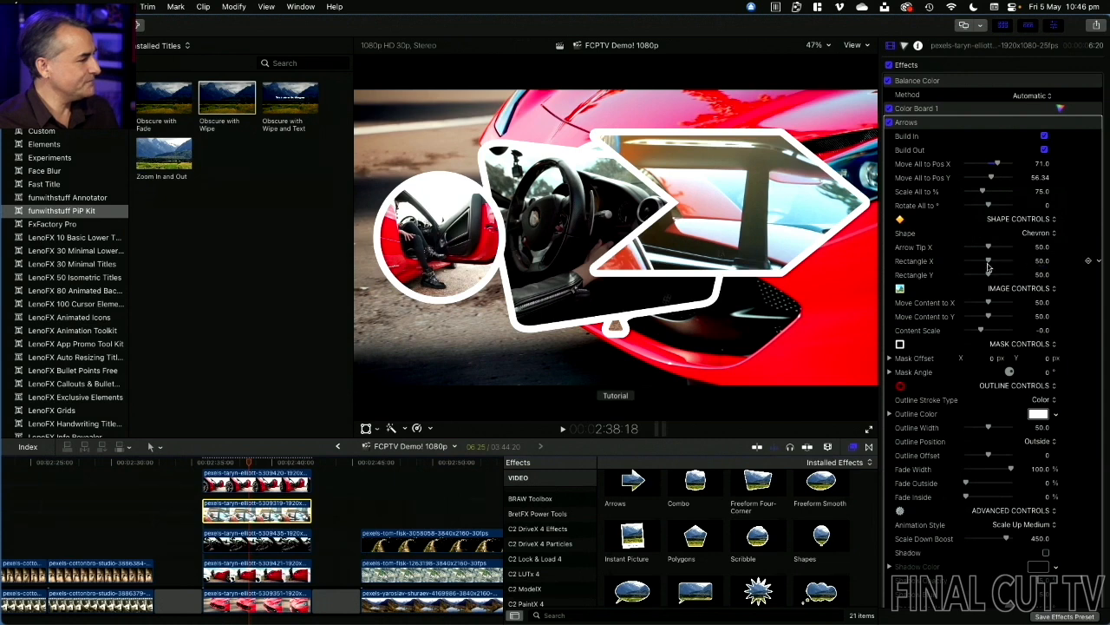
Step: Try other shapes and tip settings on the Arrows inset, ending with the Pointy shape and Arrow Tip X 55.24
{"action": "mouse_move", "coordinate": [990, 249]}
{"action": "left_mouse_down"}
{"action": "mouse_move", "coordinate": [978, 261]}
{"action": "mouse_move", "coordinate": [995, 260]}
{"action": "left_mouse_up"}
{"action": "left_click", "coordinate": [1029, 234]}
{"action": "left_click", "coordinate": [1034, 245]}
{"action": "mouse_move", "coordinate": [979, 248]}
{"action": "left_mouse_down"}
{"action": "mouse_move", "coordinate": [1000, 248]}
{"action": "mouse_move", "coordinate": [989, 247]}
{"action": "left_mouse_up"}
{"action": "left_click", "coordinate": [1015, 234]}
{"action": "left_click", "coordinate": [1012, 199]}
{"action": "left_click", "coordinate": [1025, 233]}
{"action": "left_click", "coordinate": [1006, 247]}
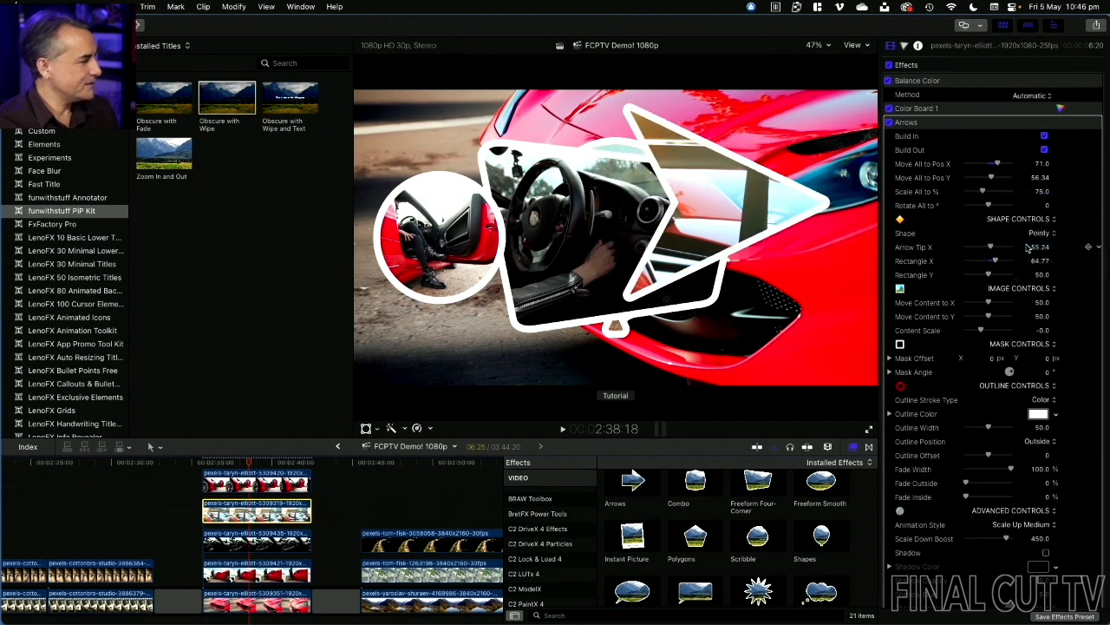
Step: Set the arrow's Arrow Tip X to 64.68 and Rectangle X to 62.31, scale it to 43.51% and lower it in the frame
{"action": "mouse_move", "coordinate": [986, 251]}
{"action": "left_mouse_down"}
{"action": "mouse_move", "coordinate": [969, 250]}
{"action": "mouse_move", "coordinate": [997, 249]}
{"action": "mouse_move", "coordinate": [994, 261]}
{"action": "left_mouse_up"}
{"action": "left_click_drag", "start_coordinate": [983, 191], "coordinate": [977, 193]}
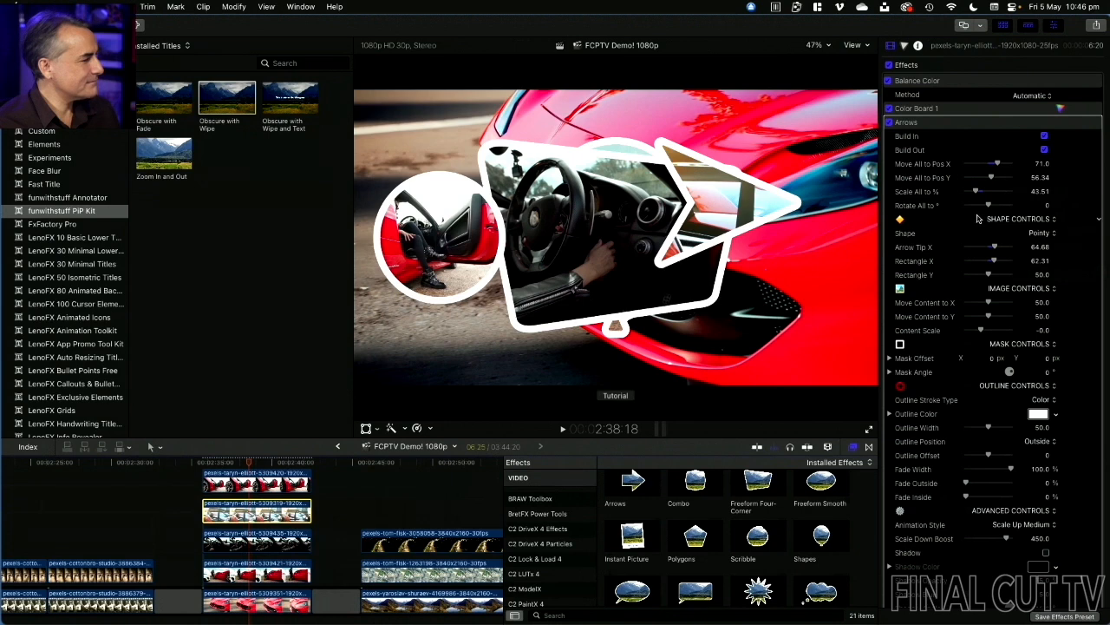
{"action": "left_click_drag", "start_coordinate": [990, 178], "coordinate": [984, 177]}
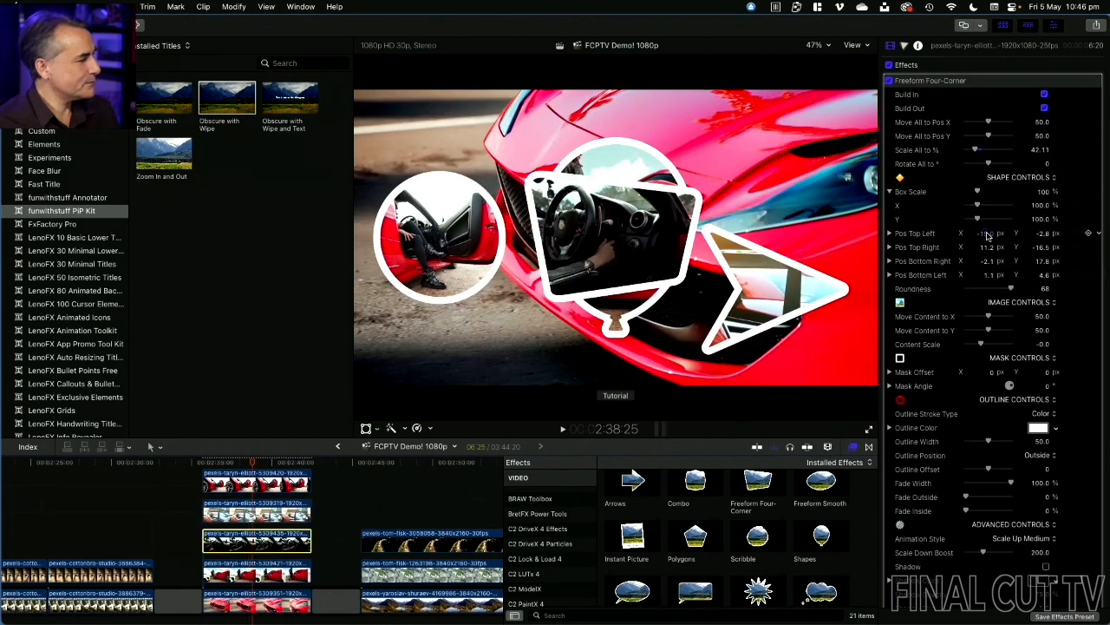
Step: Move the Freeform Four-Corner inset below the circle and place the balloon inset at Pos X 59.23, Pos Y 58.41
{"action": "left_click_drag", "start_coordinate": [987, 234], "coordinate": [1041, 247]}
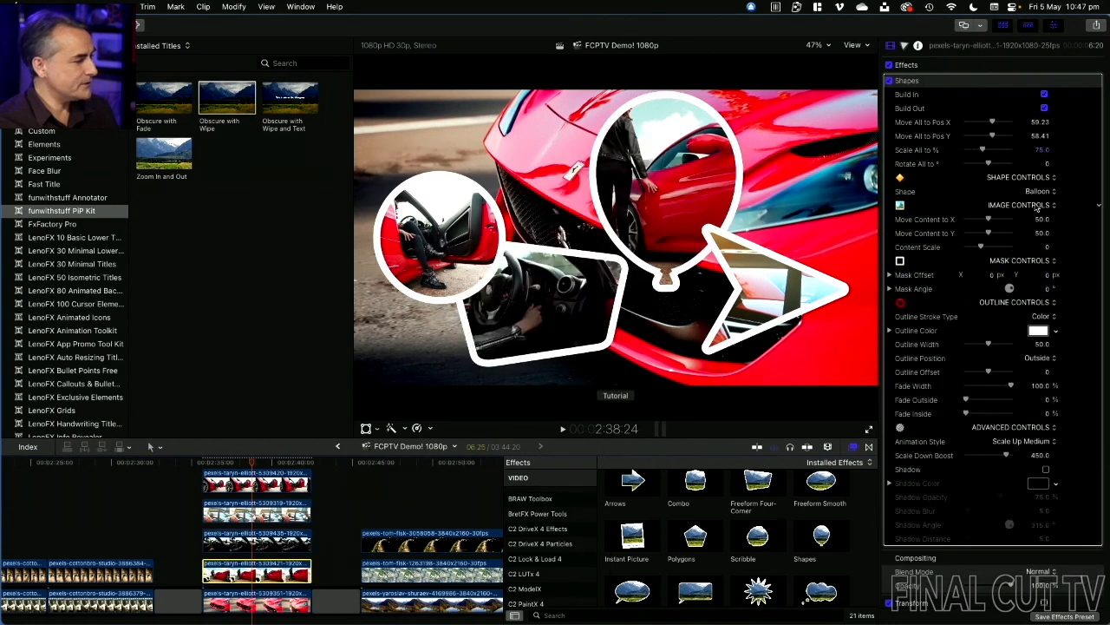
Step: Try moving the balloon inset sideways in the viewer with the Transform tool
{"action": "left_click", "coordinate": [365, 429]}
{"action": "left_click", "coordinate": [377, 430]}
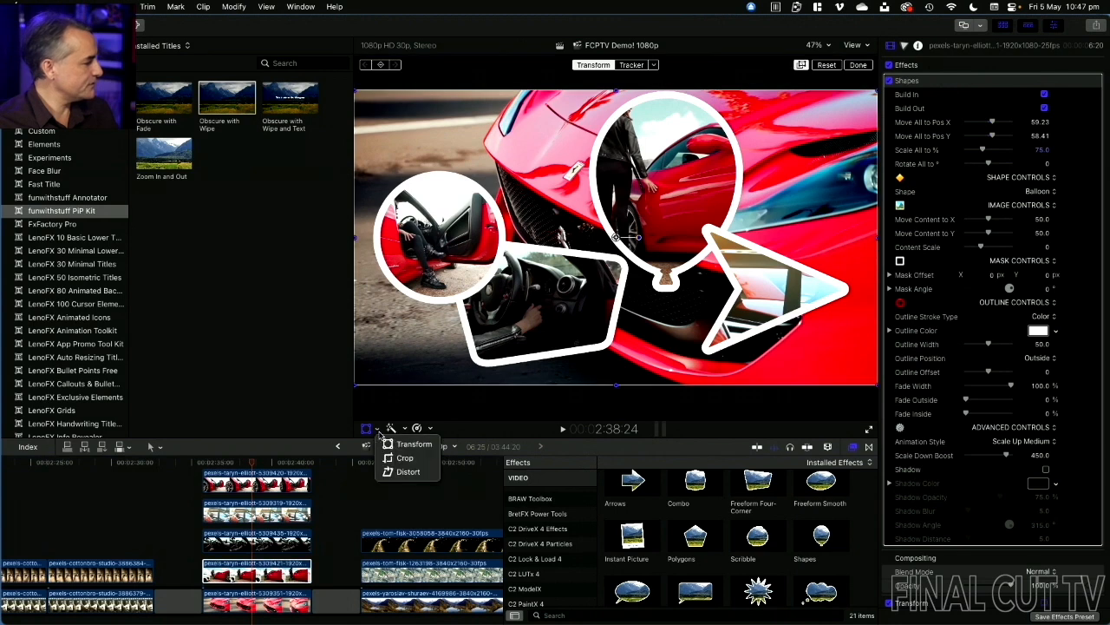
{"action": "left_click", "coordinate": [389, 444]}
{"action": "left_click_drag", "start_coordinate": [686, 225], "coordinate": [795, 225]}
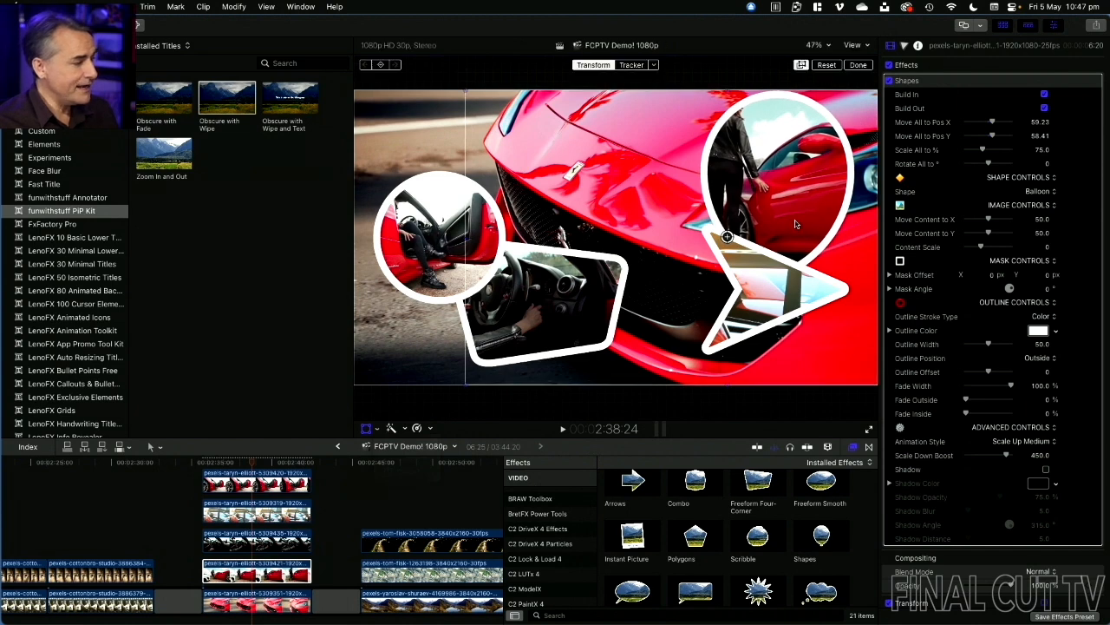
{"action": "left_click", "coordinate": [1029, 441]}
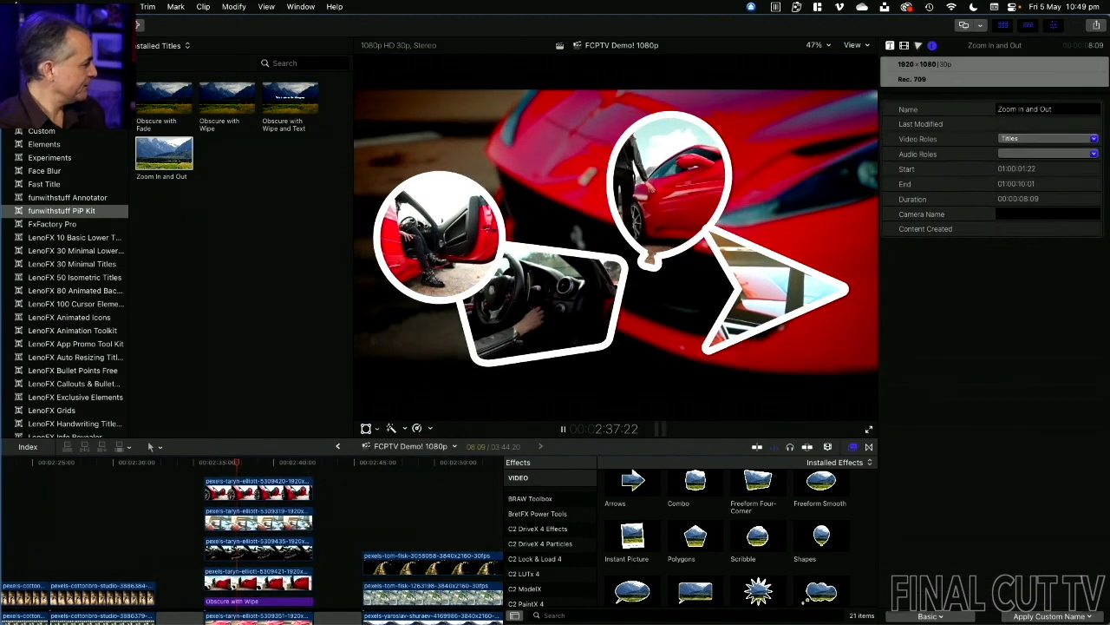
Step: Add the Zoom In and Out title above the stacked car clips, trim it to 4:15 and play it
{"action": "left_click_drag", "start_coordinate": [160, 160], "coordinate": [231, 468]}
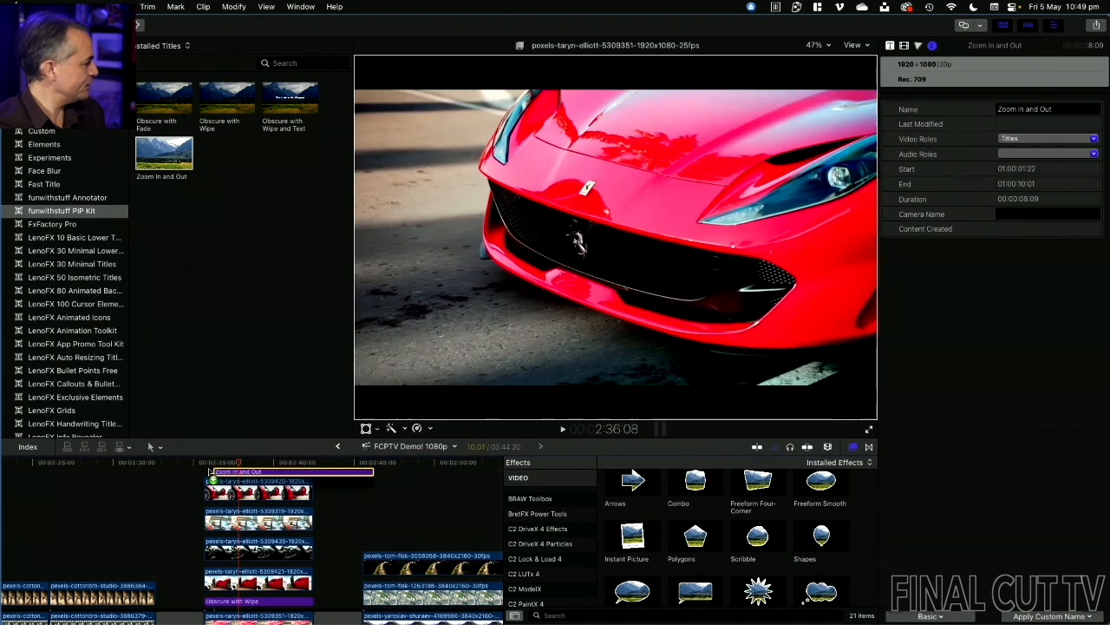
{"action": "left_click_drag", "start_coordinate": [330, 471], "coordinate": [274, 467]}
{"action": "left_click", "coordinate": [209, 466]}
{"action": "key", "text": "space"}
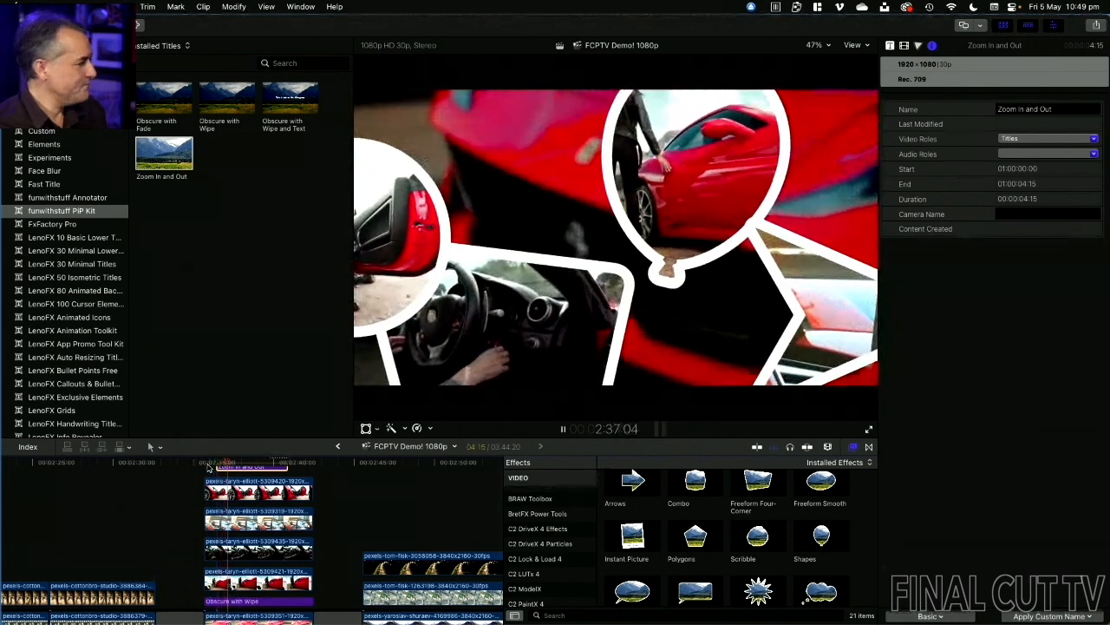
{"action": "left_click", "coordinate": [254, 467]}
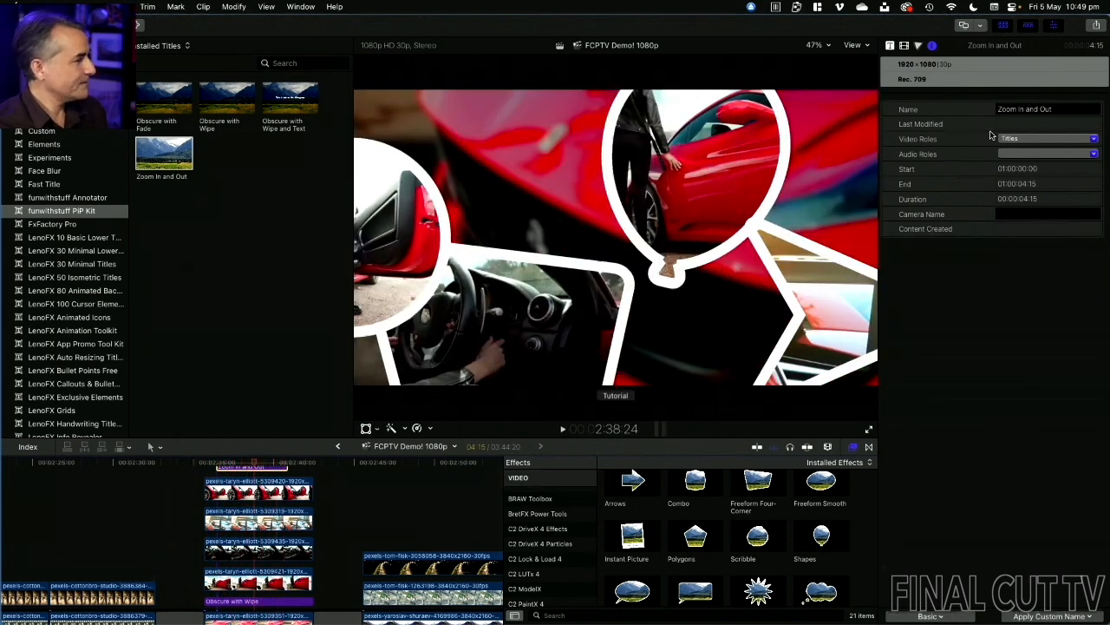
Step: Set the Zoom In and Out title's Zoom Speed to Fast, adjust its zoom amount and position, and replay it
{"action": "left_click", "coordinate": [890, 46]}
{"action": "left_click", "coordinate": [1041, 106]}
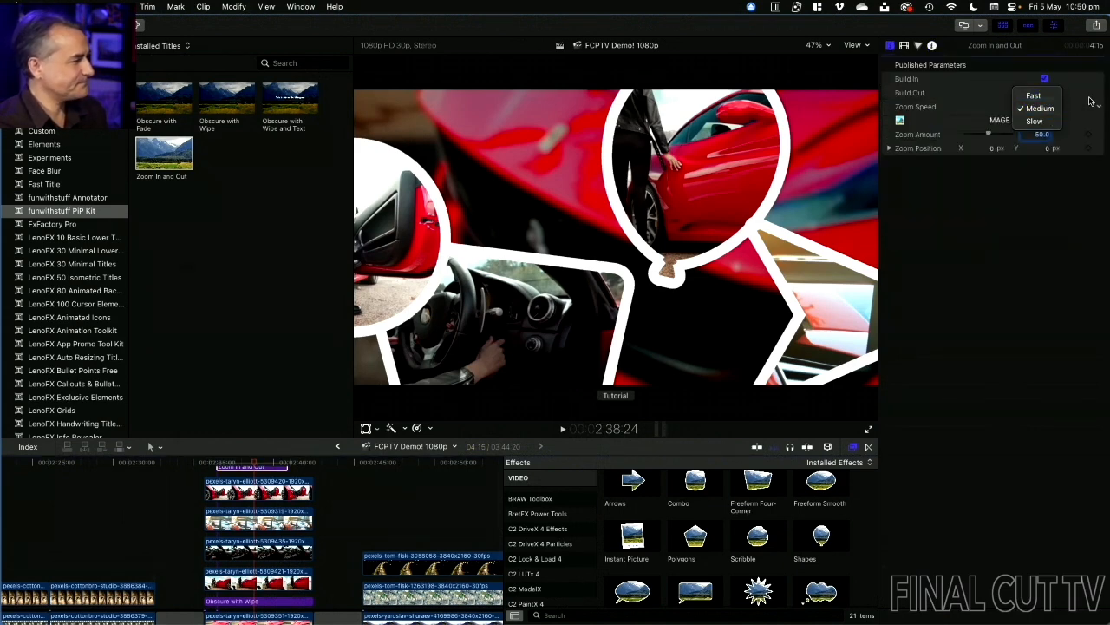
{"action": "left_click", "coordinate": [1055, 98]}
{"action": "mouse_move", "coordinate": [993, 136]}
{"action": "left_mouse_down"}
{"action": "mouse_move", "coordinate": [983, 135]}
{"action": "mouse_move", "coordinate": [997, 150]}
{"action": "left_mouse_up"}
{"action": "left_click", "coordinate": [210, 466]}
{"action": "key", "text": "space"}
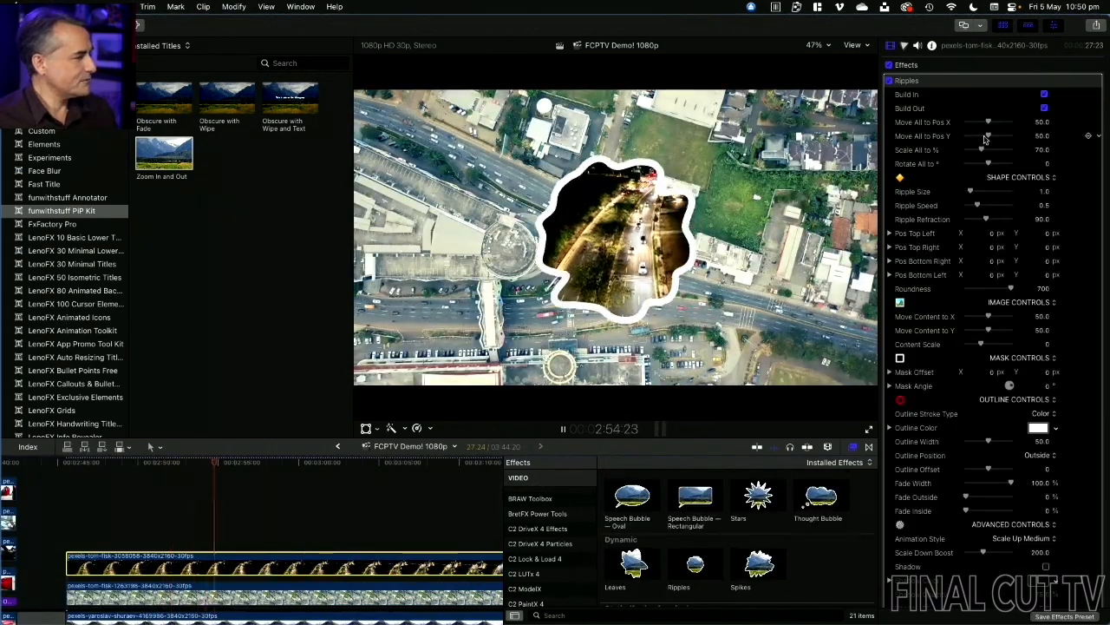
Step: Move the Ripples inset sideways, apply Speech Bubble — Rectangular to the clip beneath it, and adjust its placement and Tip Angle to 94°
{"action": "left_click_drag", "start_coordinate": [988, 121], "coordinate": [1001, 122]}
{"action": "left_click_drag", "start_coordinate": [695, 496], "coordinate": [410, 597]}
{"action": "left_click_drag", "start_coordinate": [989, 122], "coordinate": [982, 150]}
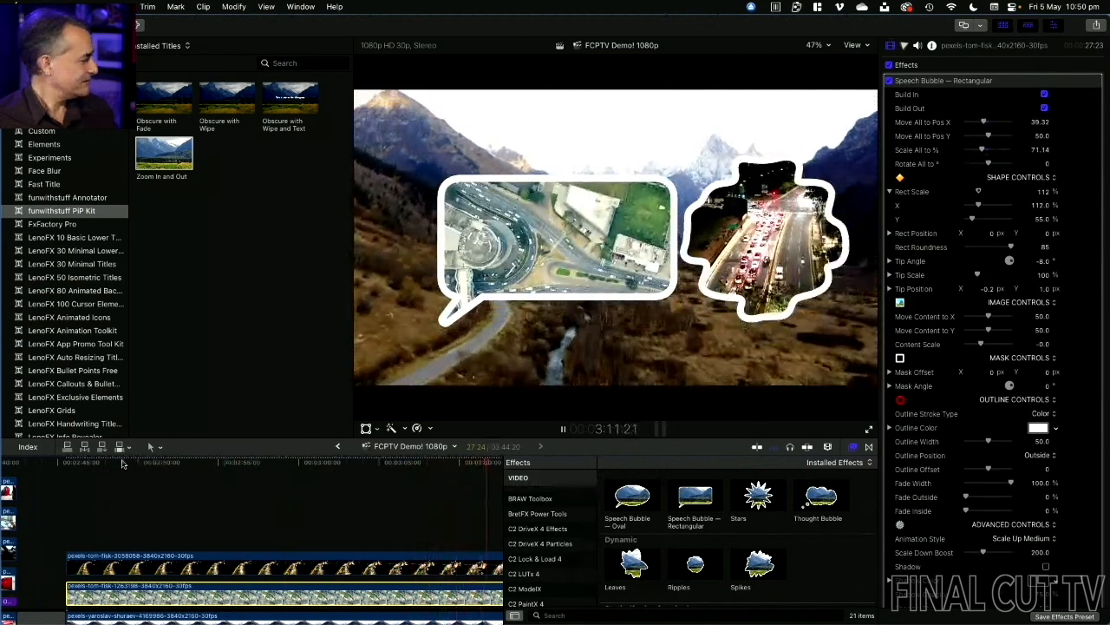
{"action": "left_click_drag", "start_coordinate": [1043, 261], "coordinate": [1043, 279]}
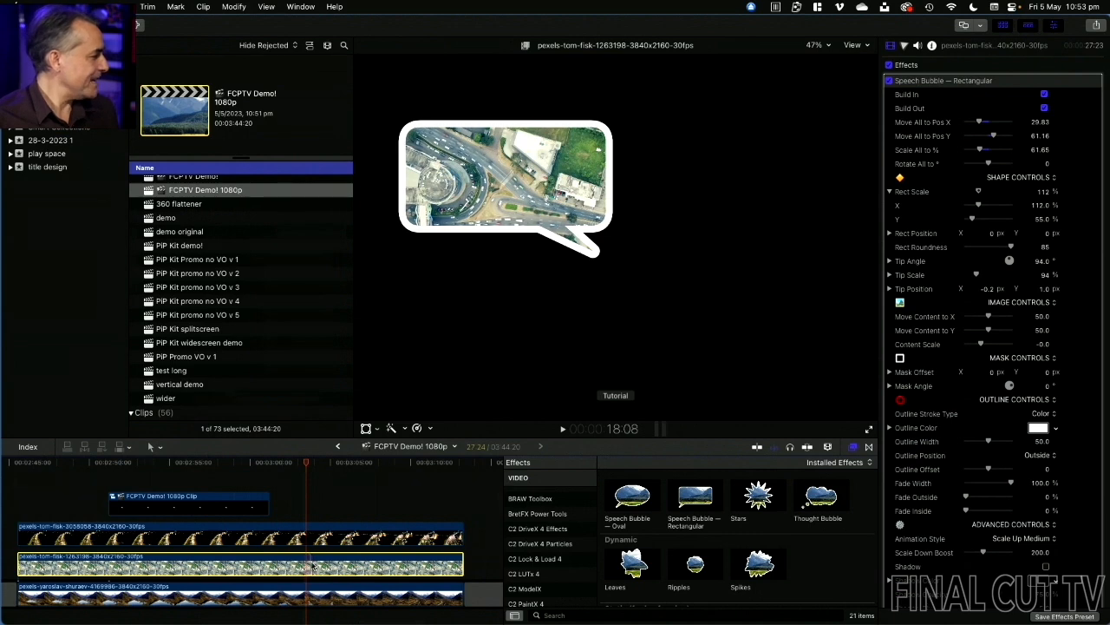
Step: Save the customised speech bubble as an effects preset named "funky speech bubble" in the Experiments category
{"action": "left_click", "coordinate": [1065, 616]}
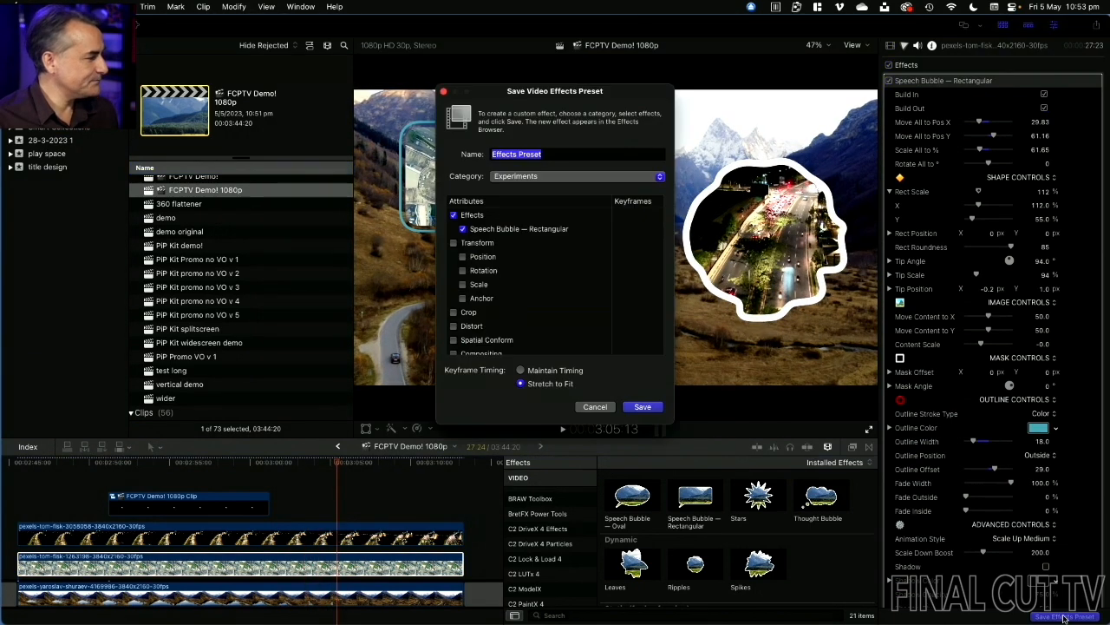
{"action": "type", "text": "funky speech bubble"}
{"action": "key", "text": "Return"}
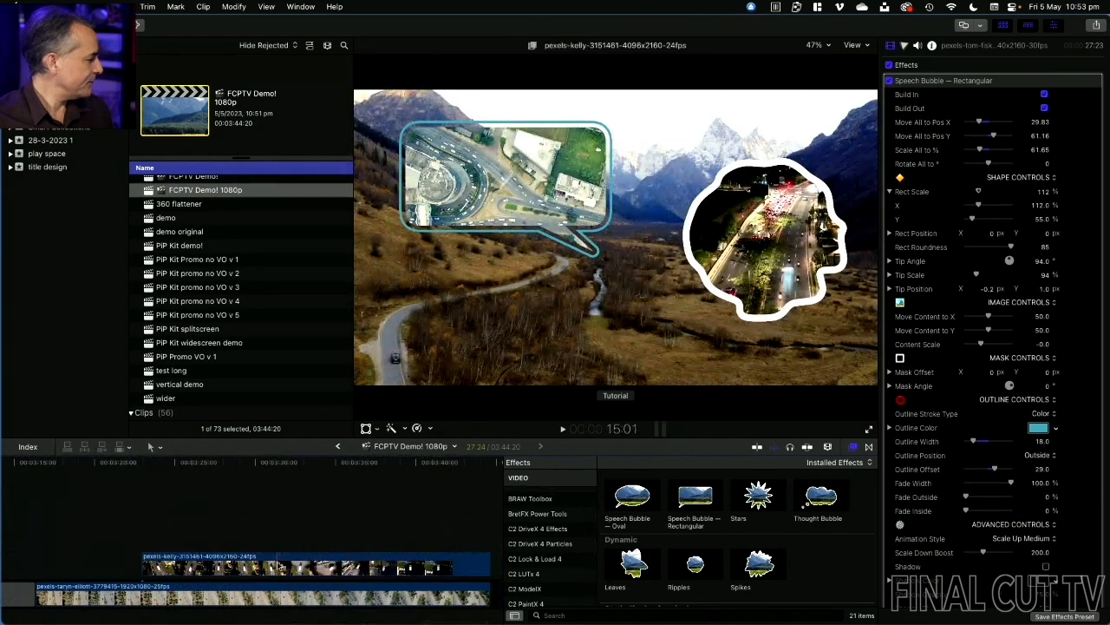
Step: Search all video effects for "funky" and apply the funky speech bubble preset to the upper pexels-kelly clip
{"action": "left_click", "coordinate": [277, 565]}
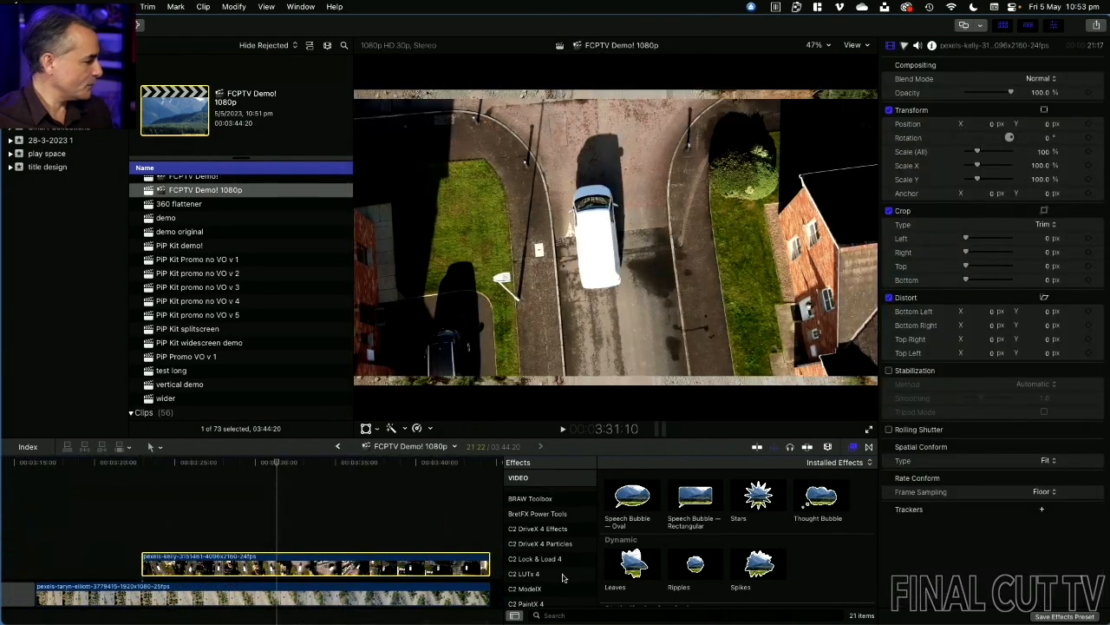
{"action": "left_click", "coordinate": [560, 613]}
{"action": "type", "text": "funky"}
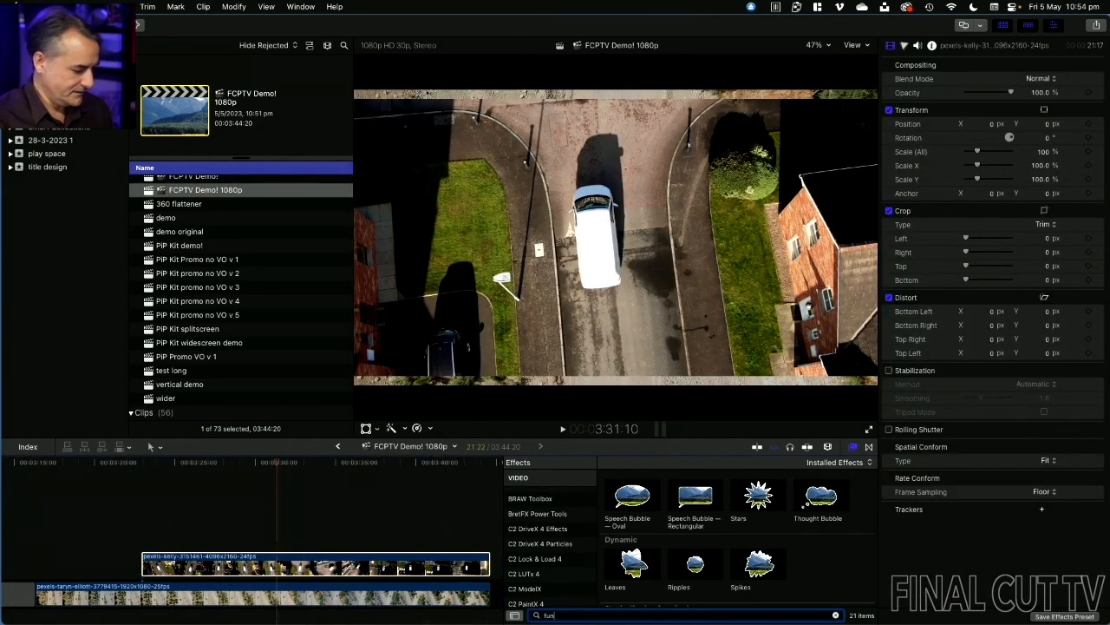
{"action": "scroll", "coordinate": [530, 555], "scroll_direction": "up", "scroll_amount": 5}
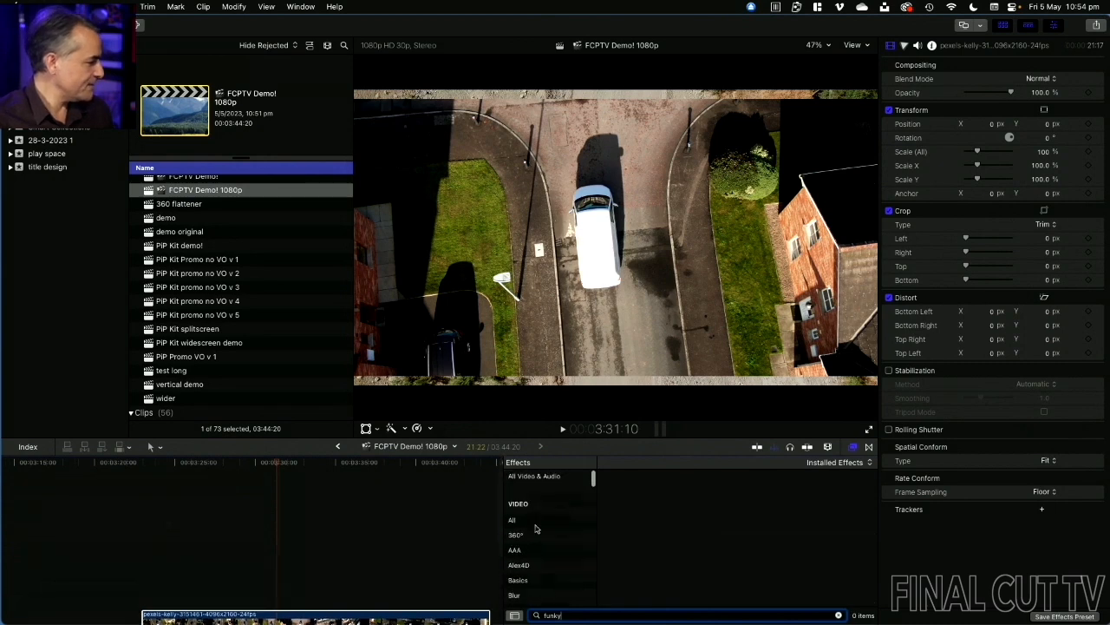
{"action": "left_click", "coordinate": [536, 519]}
{"action": "scroll", "coordinate": [432, 547], "scroll_direction": "down", "scroll_amount": 4}
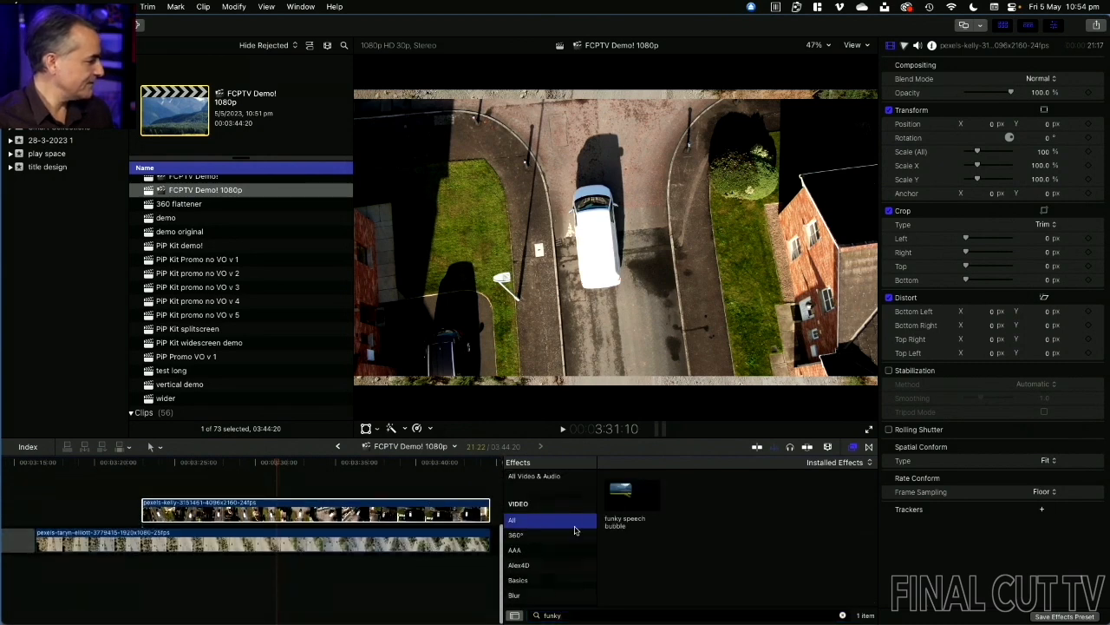
{"action": "left_click_drag", "start_coordinate": [610, 502], "coordinate": [382, 510]}
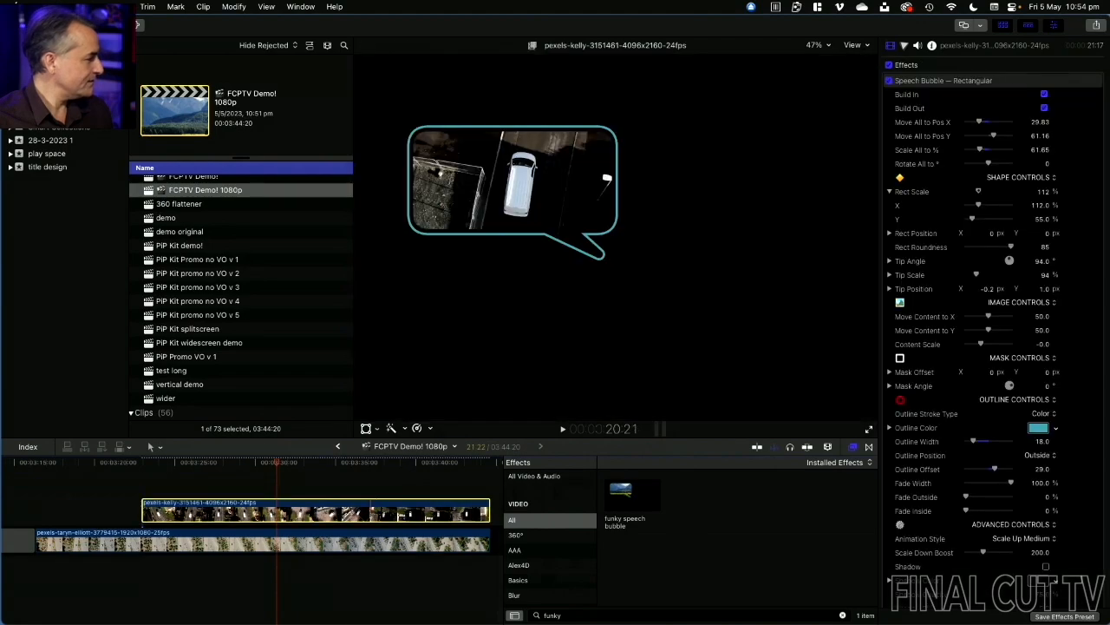
Step: Play the speech bubble inset from the start of its clip and adjust its outline's Fade Outside amount
{"action": "mouse_move", "coordinate": [155, 463]}
{"action": "left_mouse_down"}
{"action": "mouse_move", "coordinate": [143, 463]}
{"action": "mouse_move", "coordinate": [173, 462]}
{"action": "mouse_move", "coordinate": [146, 460]}
{"action": "left_mouse_up"}
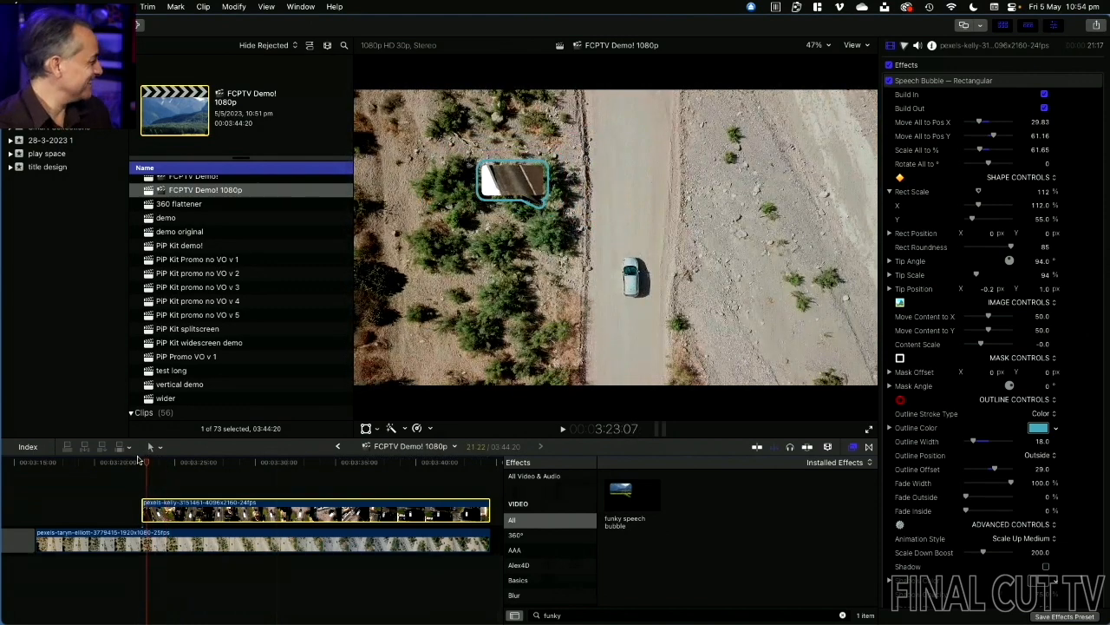
{"action": "key", "text": "space"}
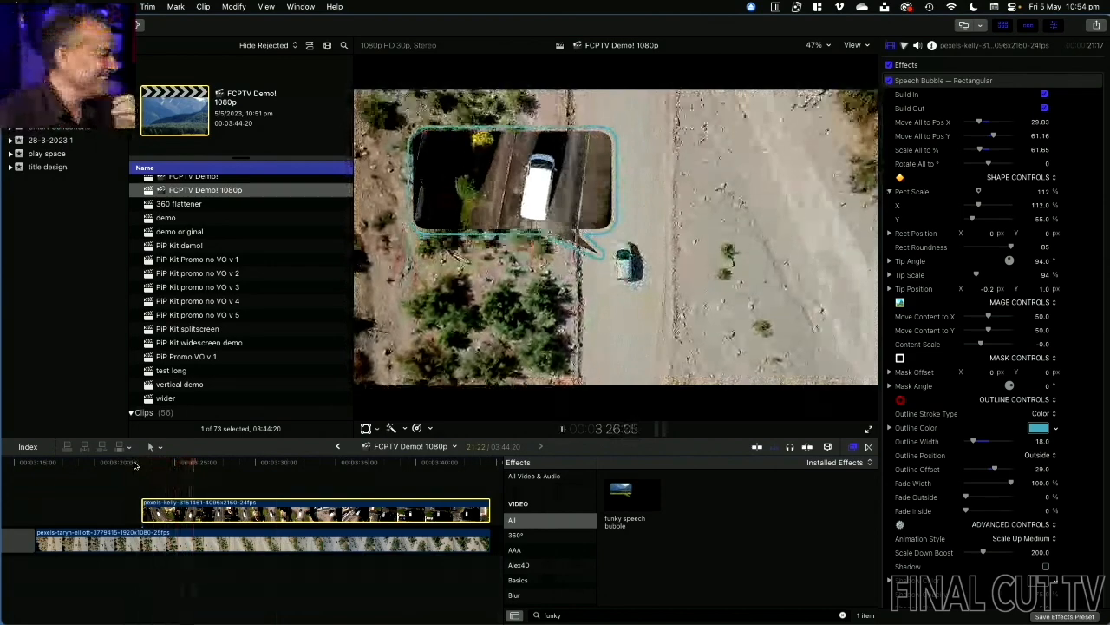
{"action": "key", "text": "space"}
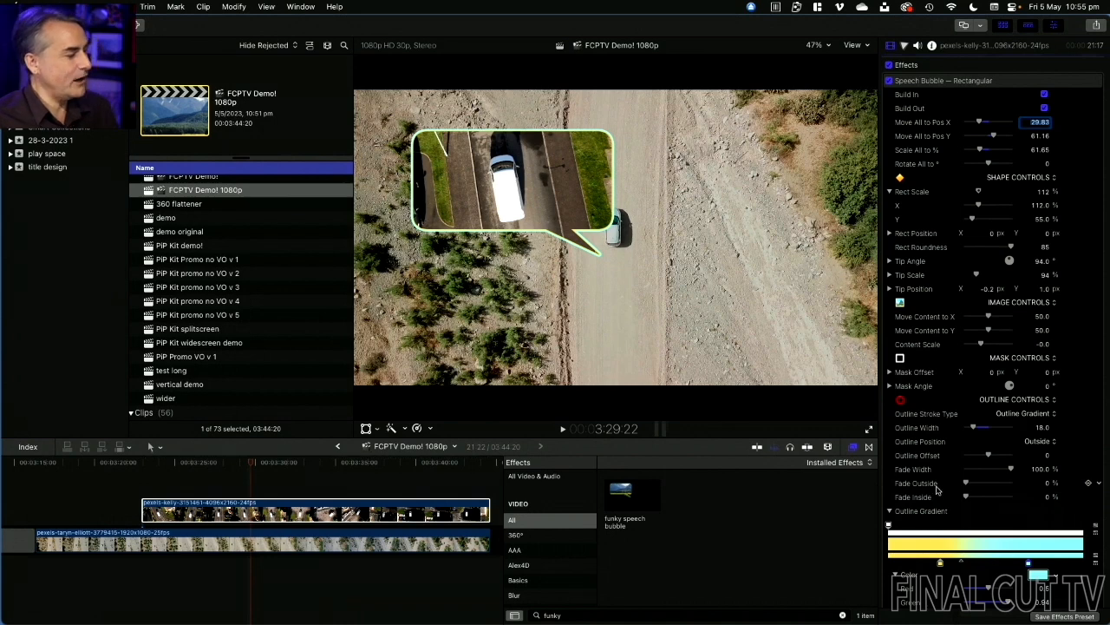
{"action": "left_click_drag", "start_coordinate": [968, 484], "coordinate": [1084, 483]}
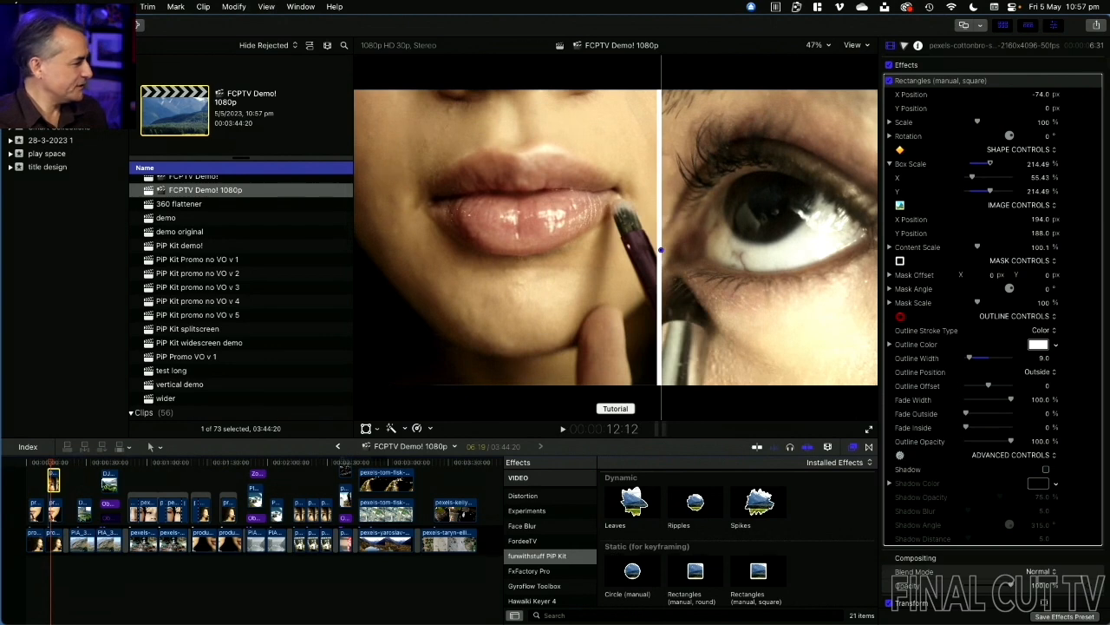
Step: Centre the split-screen divider at Box Scale X 64.01 using a temporary Horizon overlay as a guide, and play the split screen
{"action": "left_click_drag", "start_coordinate": [661, 252], "coordinate": [683, 251]}
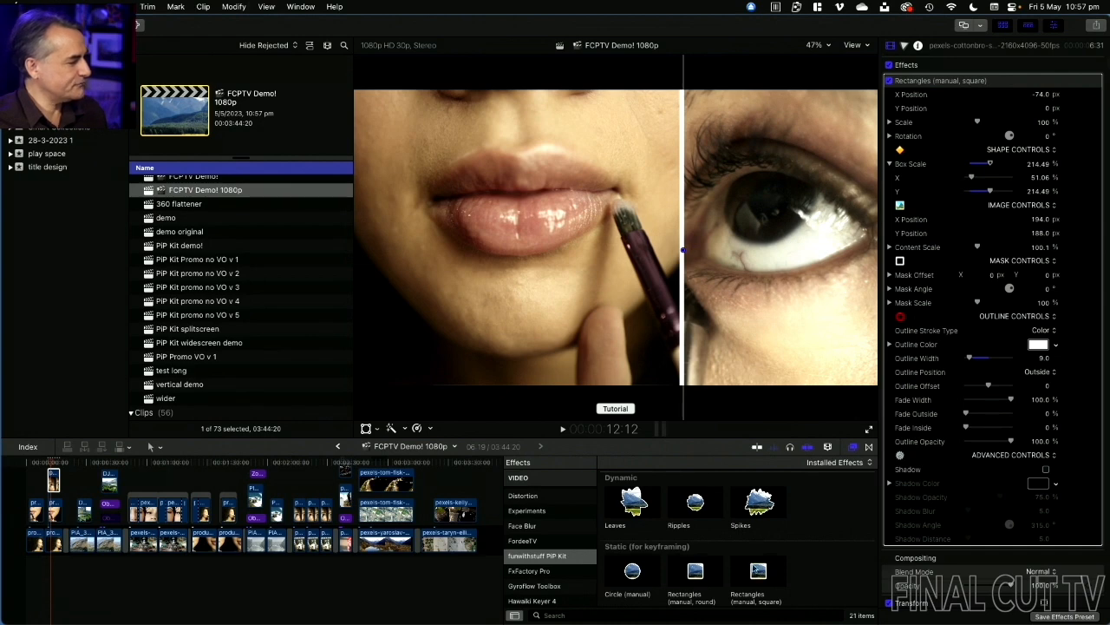
{"action": "left_click_drag", "start_coordinate": [682, 250], "coordinate": [616, 222]}
{"action": "left_click", "coordinate": [868, 46]}
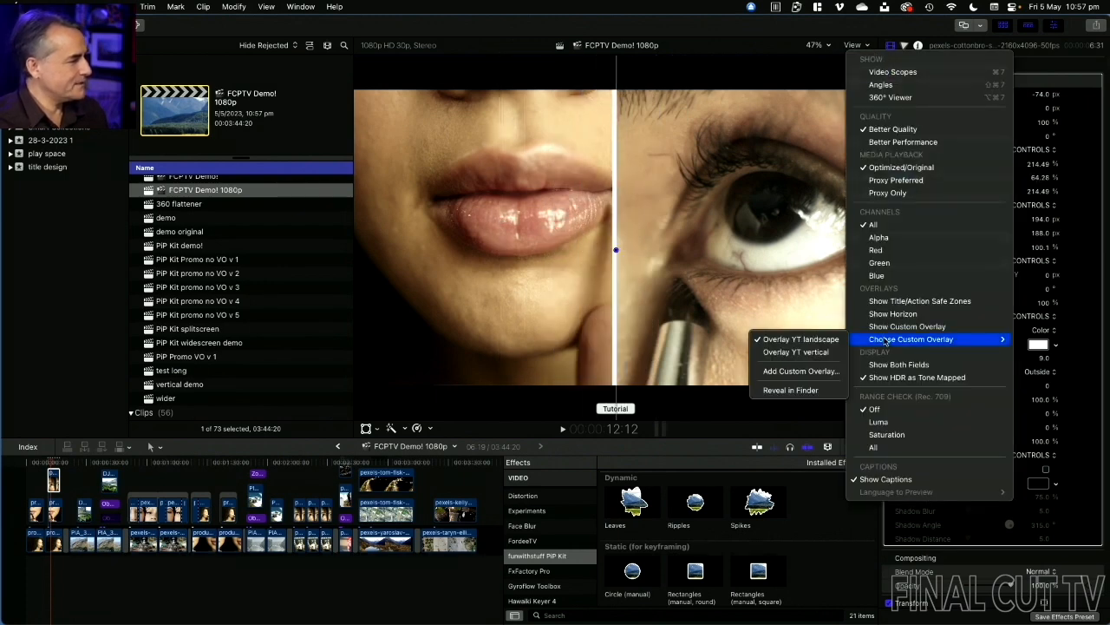
{"action": "left_click", "coordinate": [889, 314]}
{"action": "left_click_drag", "start_coordinate": [615, 250], "coordinate": [617, 250]}
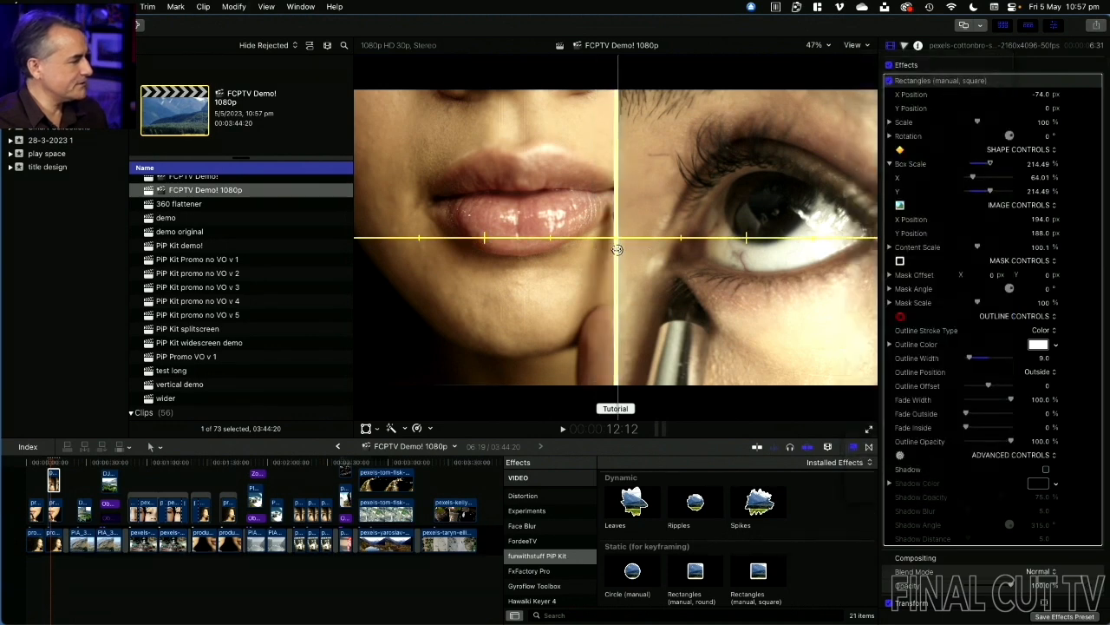
{"action": "left_click", "coordinate": [853, 45]}
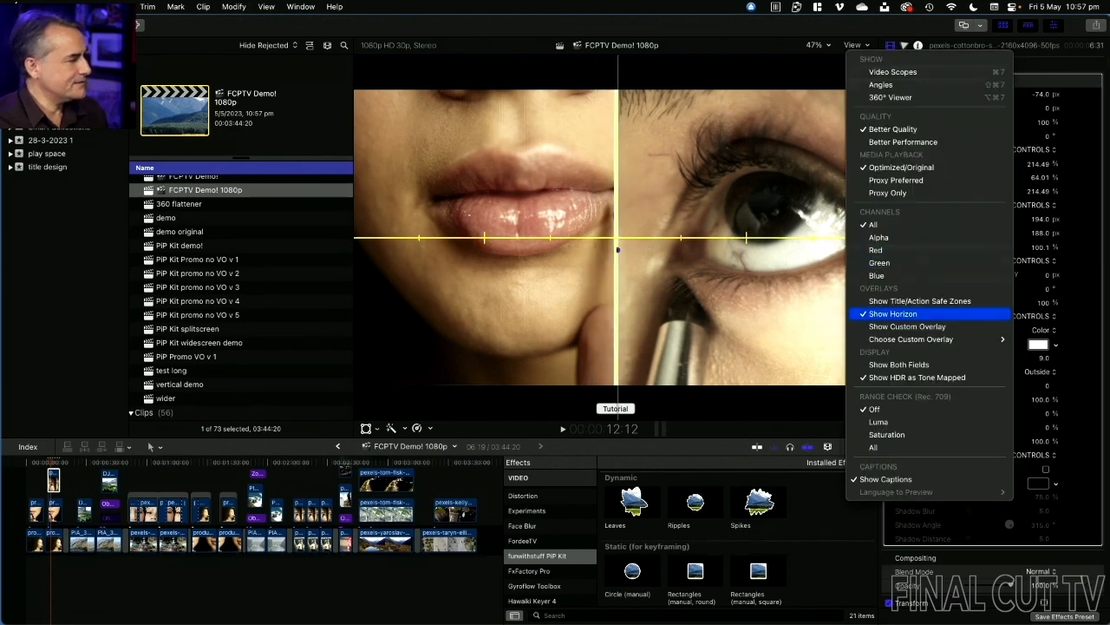
{"action": "left_click", "coordinate": [935, 316]}
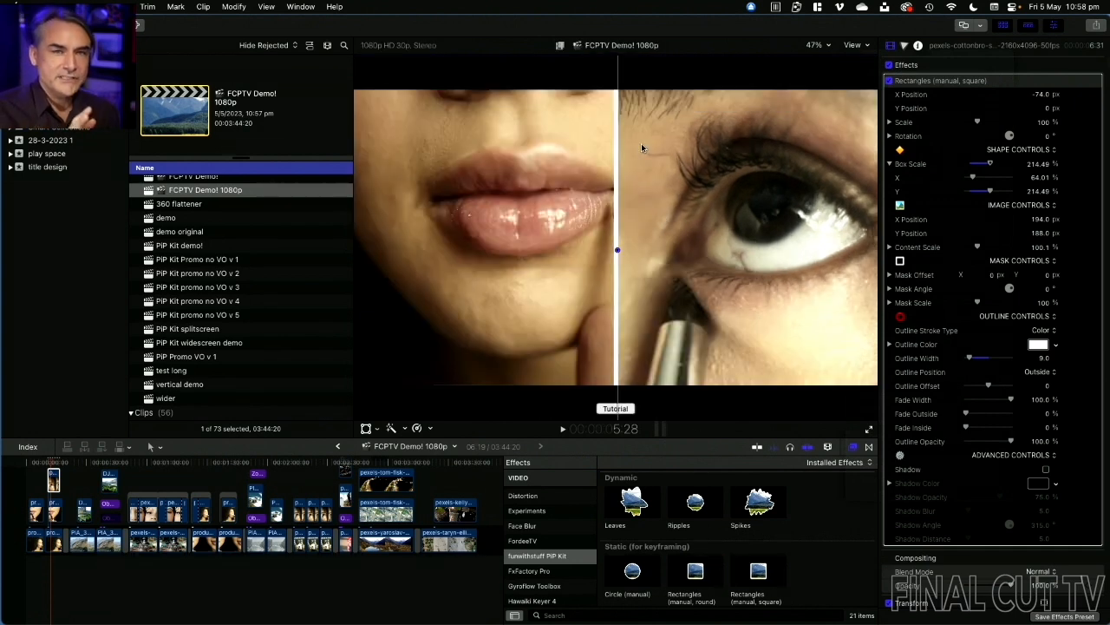
{"action": "left_click", "coordinate": [49, 463]}
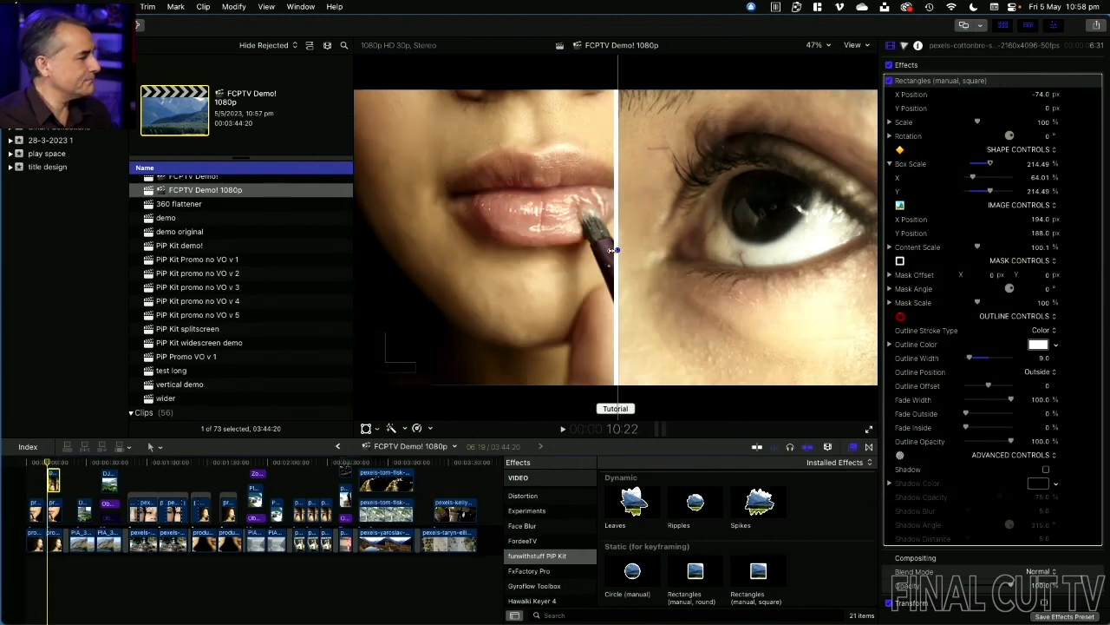
{"action": "key", "text": "space"}
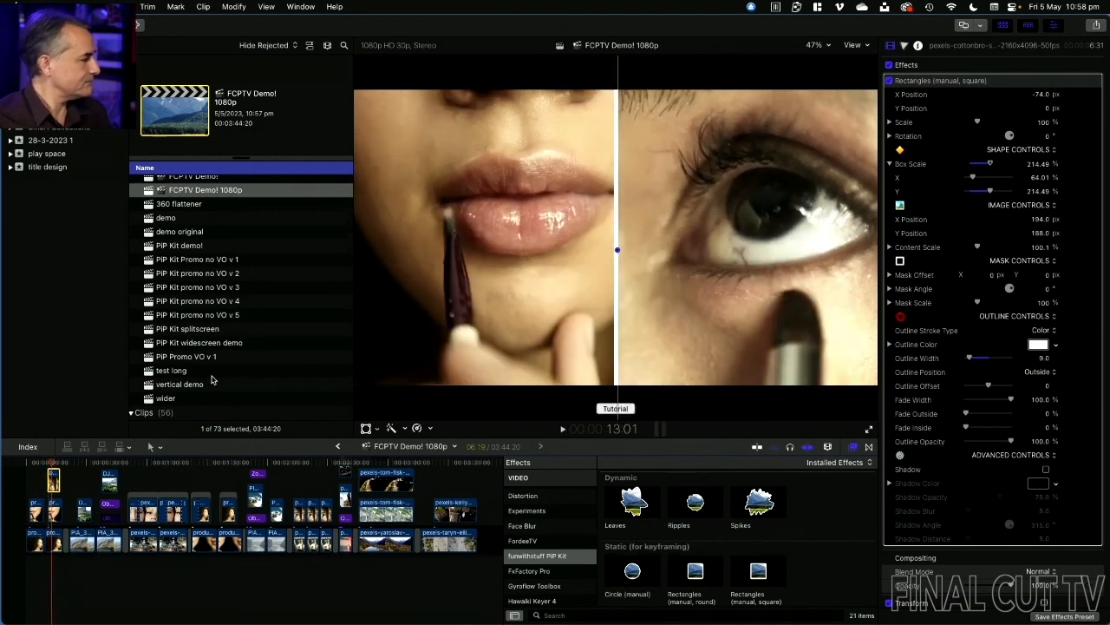
Step: Try changing the split-screen rectangle's horizontal Box Scale, and undo the change
{"action": "left_click_drag", "start_coordinate": [1019, 182], "coordinate": [971, 176]}
{"action": "key", "text": "super+z"}
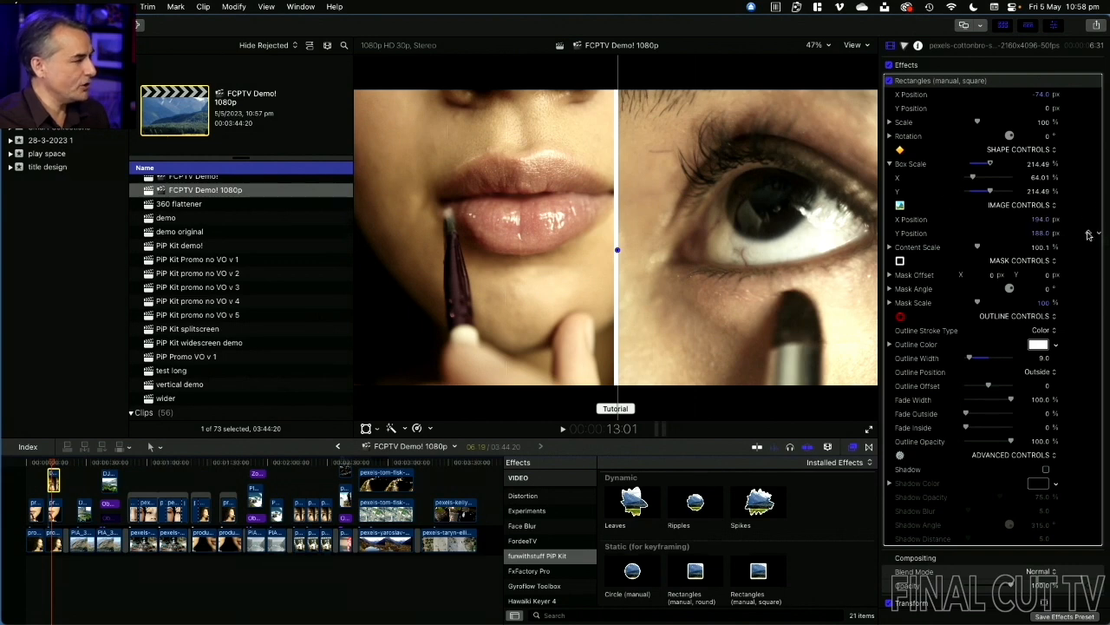
{"action": "scroll", "coordinate": [638, 538], "scroll_direction": "up", "scroll_amount": 1}
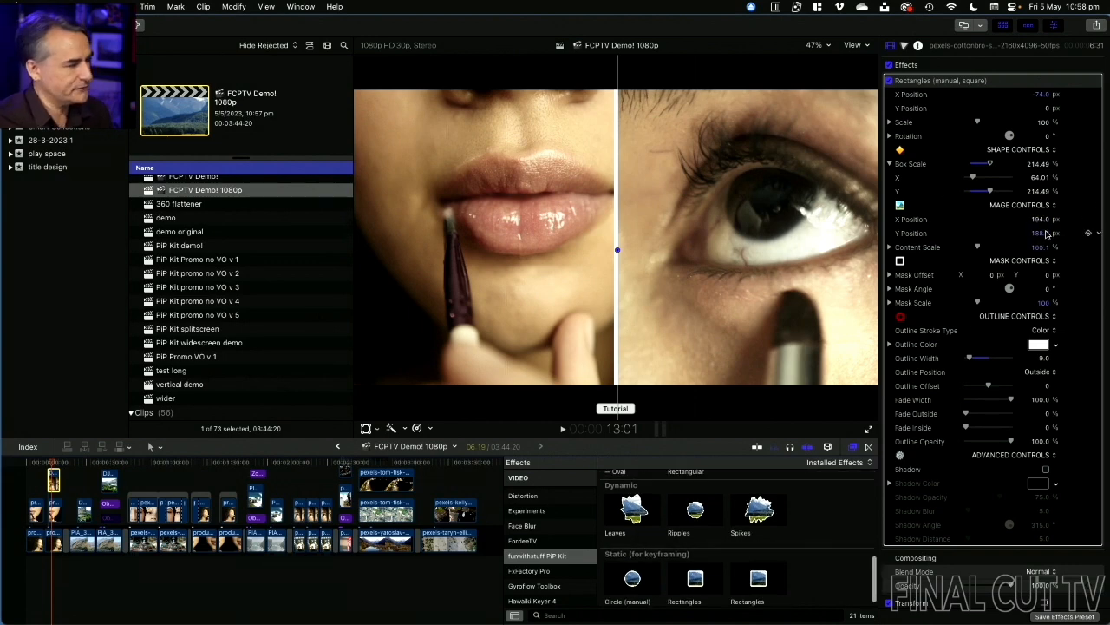